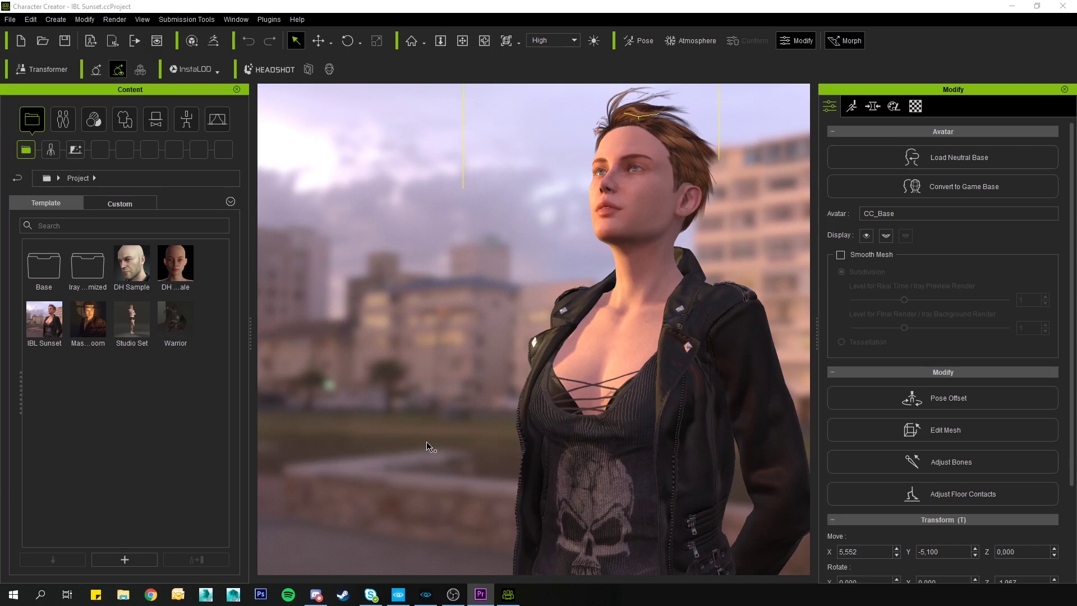
# - Examine the IBL Sunset character from head to boots
pyautogui.click(437, 409)
pyautogui.scroll(-8, 437, 409)
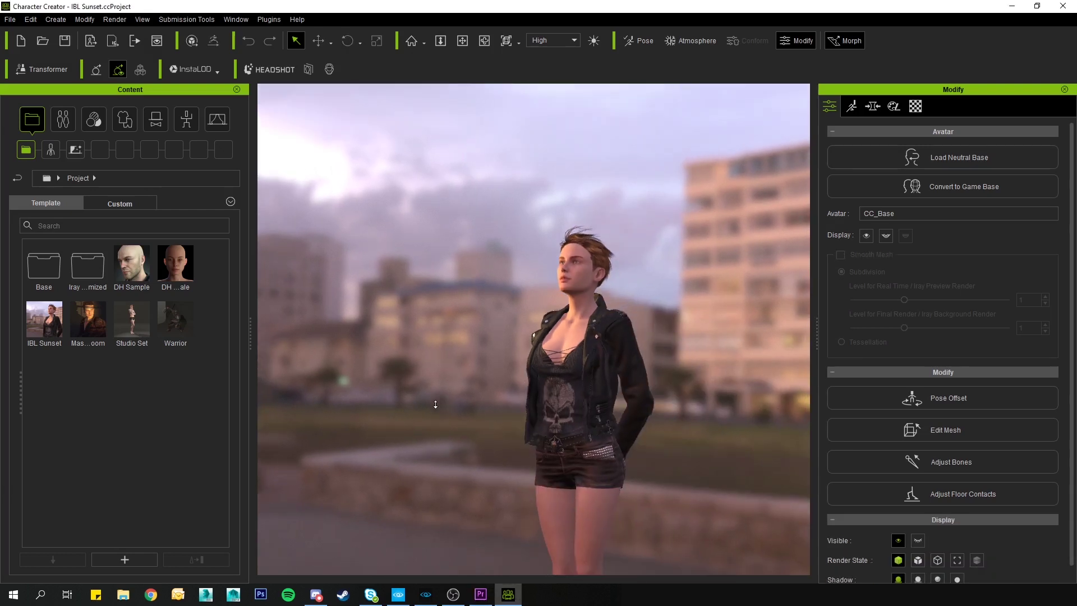
pyautogui.keyDown('alt'); pyautogui.moveTo(460, 452); pyautogui.dragTo(449, 321, button='middle'); pyautogui.keyUp('alt')
pyautogui.keyDown('alt'); pyautogui.moveTo(436, 317); pyautogui.dragTo(373, 329); pyautogui.keyUp('alt')
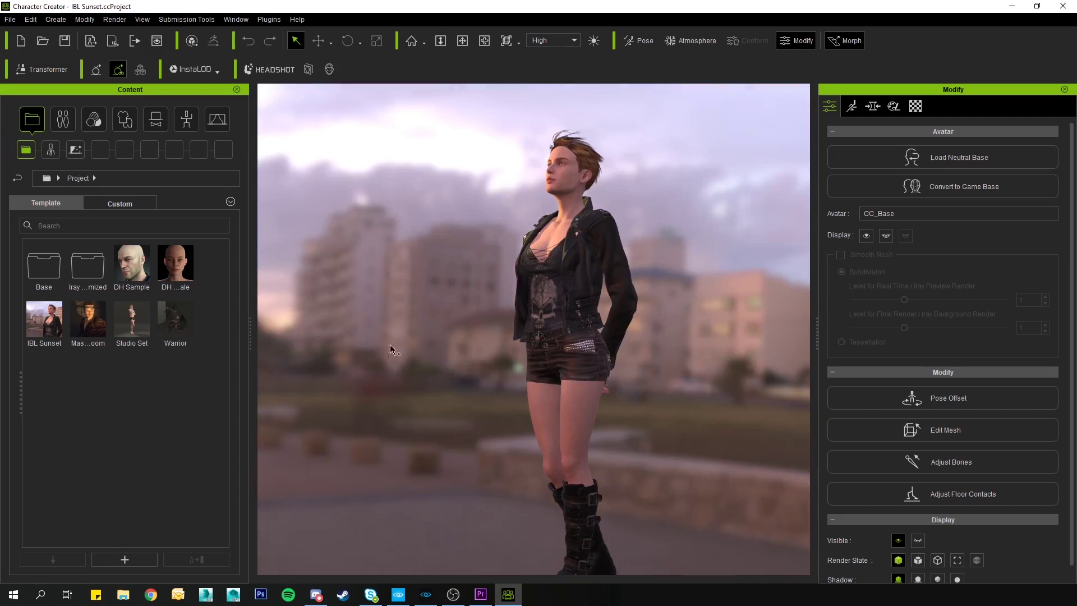
# - Browse the template library's full-body avatar, skin and hair presets
pyautogui.click(63, 119)
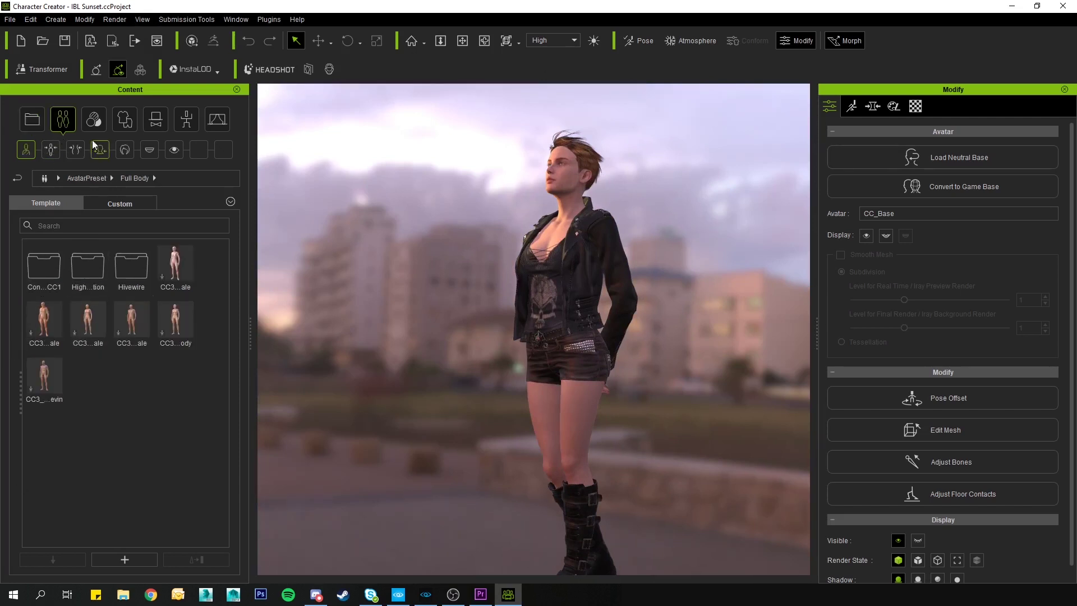
pyautogui.click(91, 124)
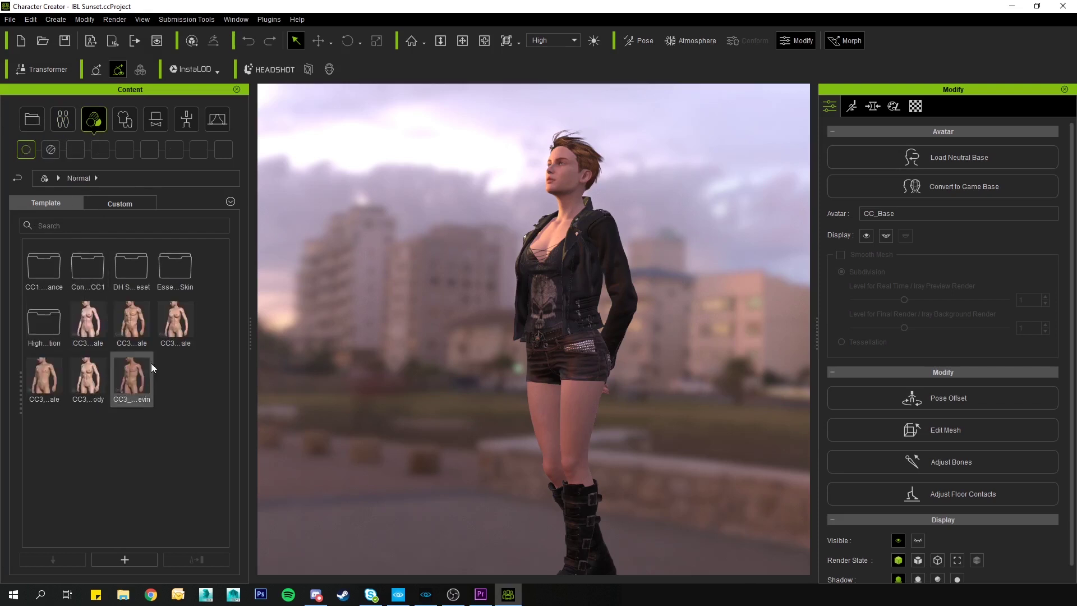
pyautogui.click(64, 121)
pyautogui.click(128, 150)
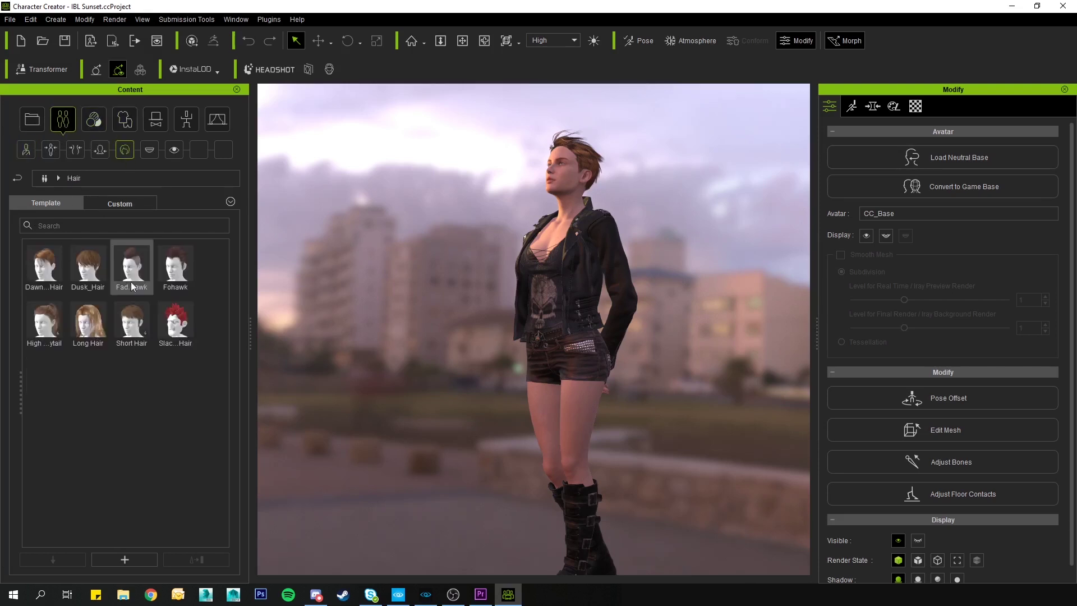
# - Load the DH Sample project template in full, not just its costume
pyautogui.click(32, 120)
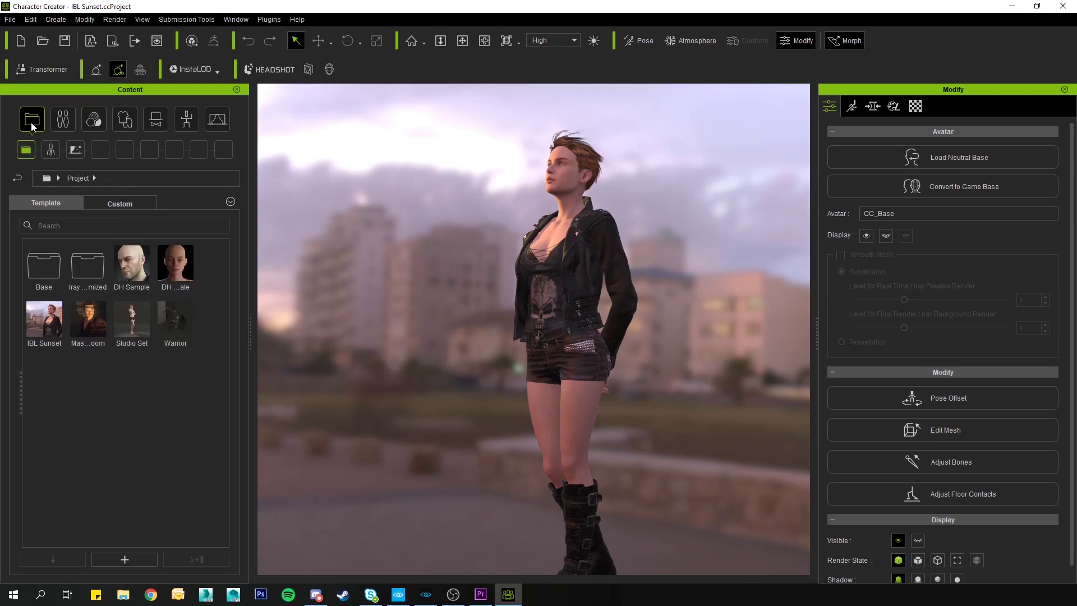
pyautogui.doubleClick(137, 264)
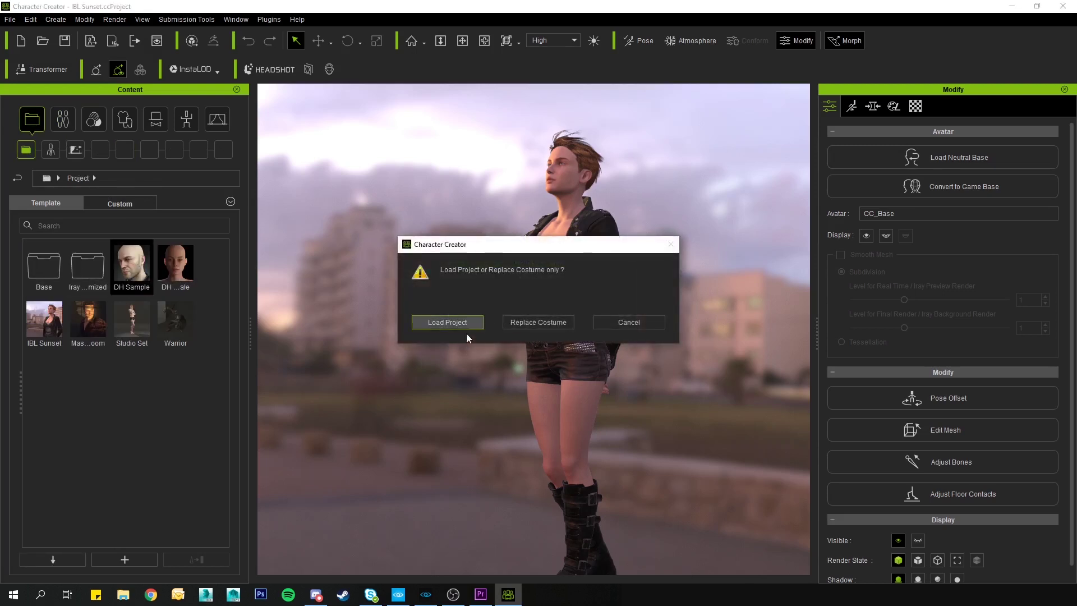
pyautogui.click(430, 323)
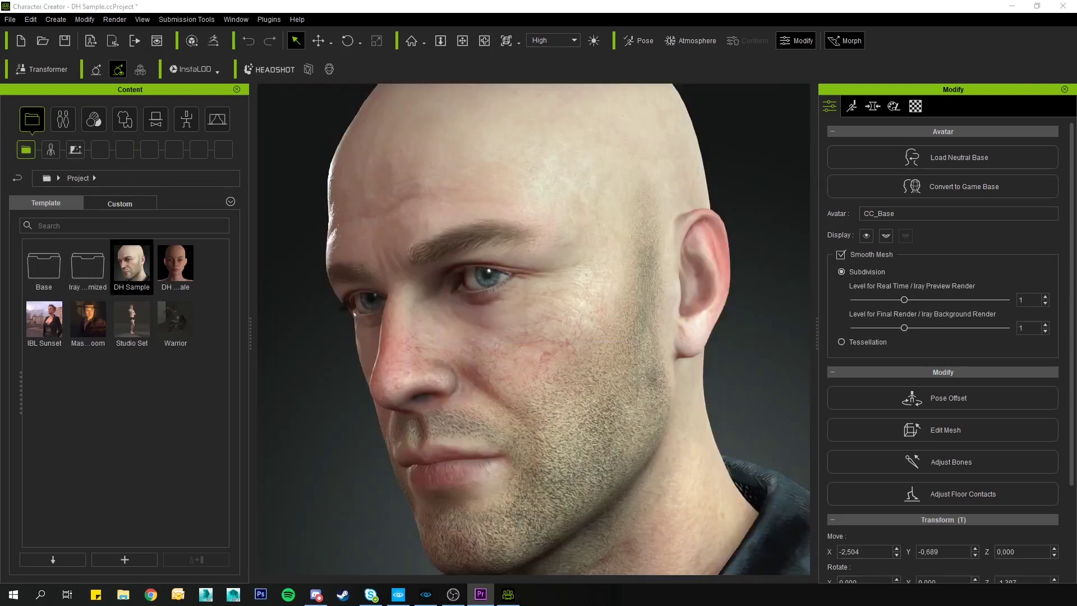
# - Examine the DH Sample character at full height from the side and the front
pyautogui.click(299, 428)
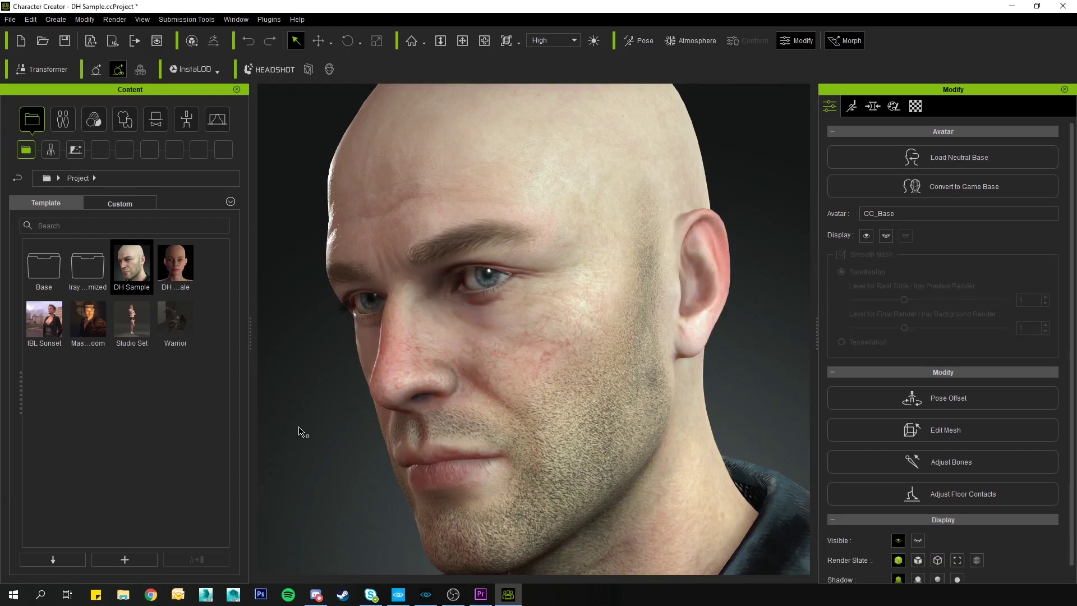
pyautogui.scroll(-6, 300, 425)
pyautogui.scroll(-3, 363, 484)
pyautogui.moveTo(396, 540); pyautogui.dragTo(346, 329, button='middle')
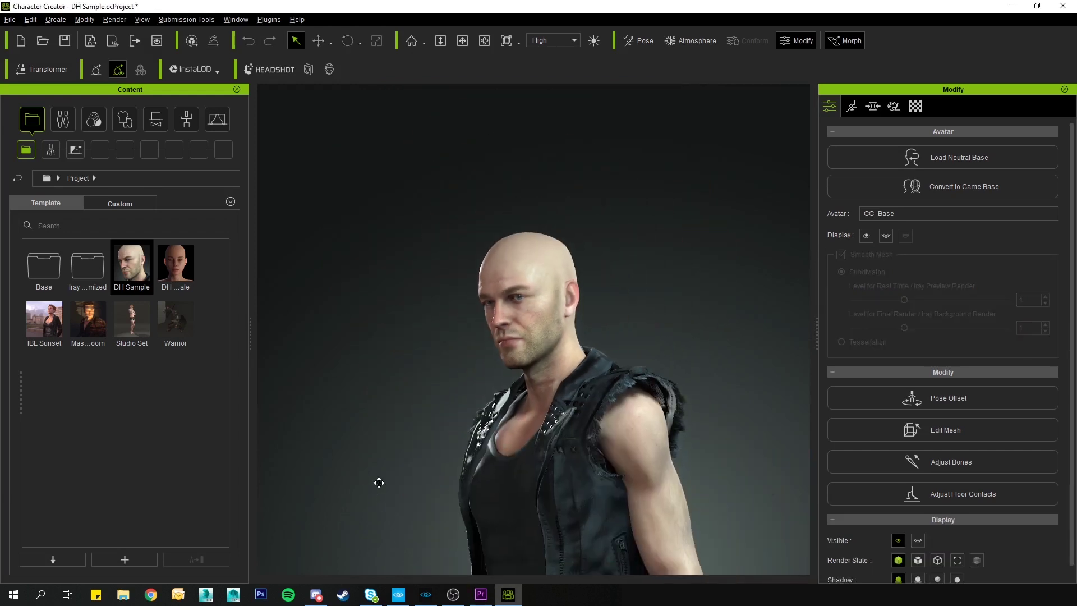
pyautogui.scroll(-3, 352, 380)
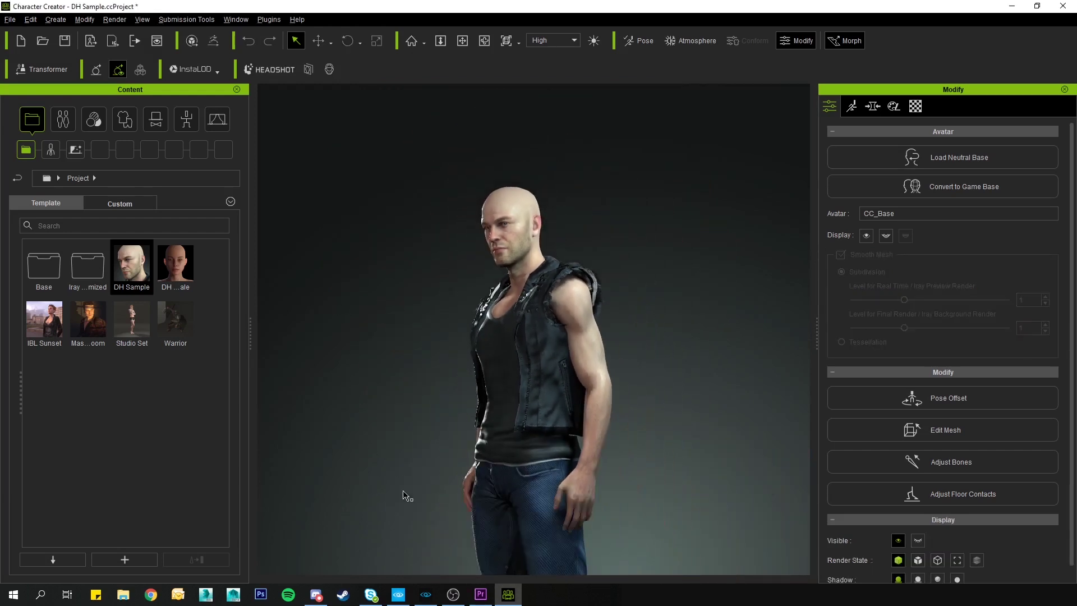
pyautogui.moveTo(404, 495); pyautogui.dragTo(377, 441, button='middle')
pyautogui.scroll(-4, 373, 439)
pyautogui.moveTo(372, 437); pyautogui.dragTo(346, 438, button='right')
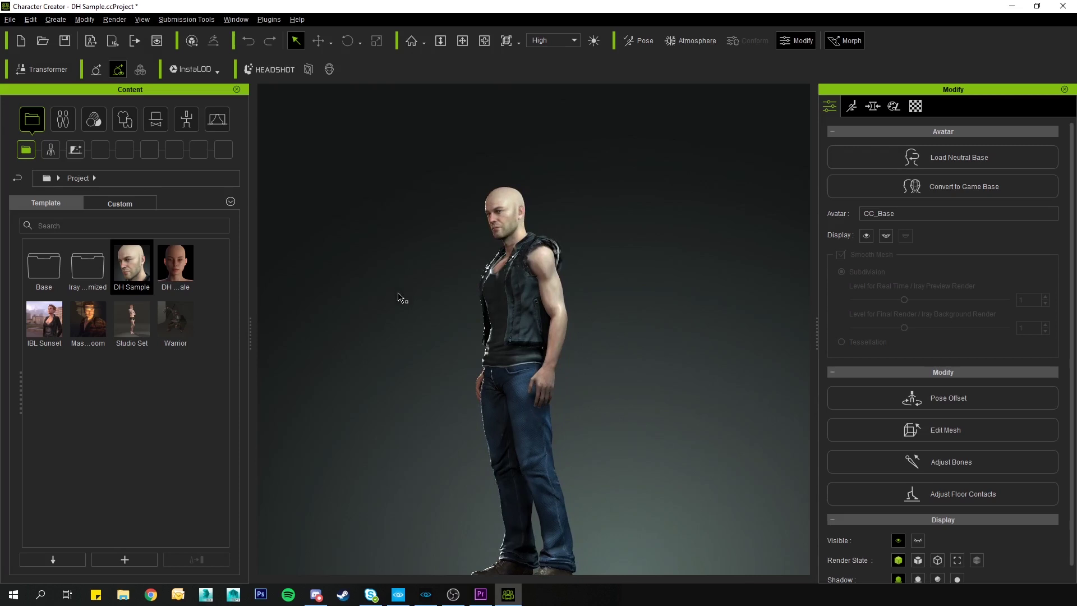
pyautogui.moveTo(412, 302); pyautogui.dragTo(557, 281, button='right')
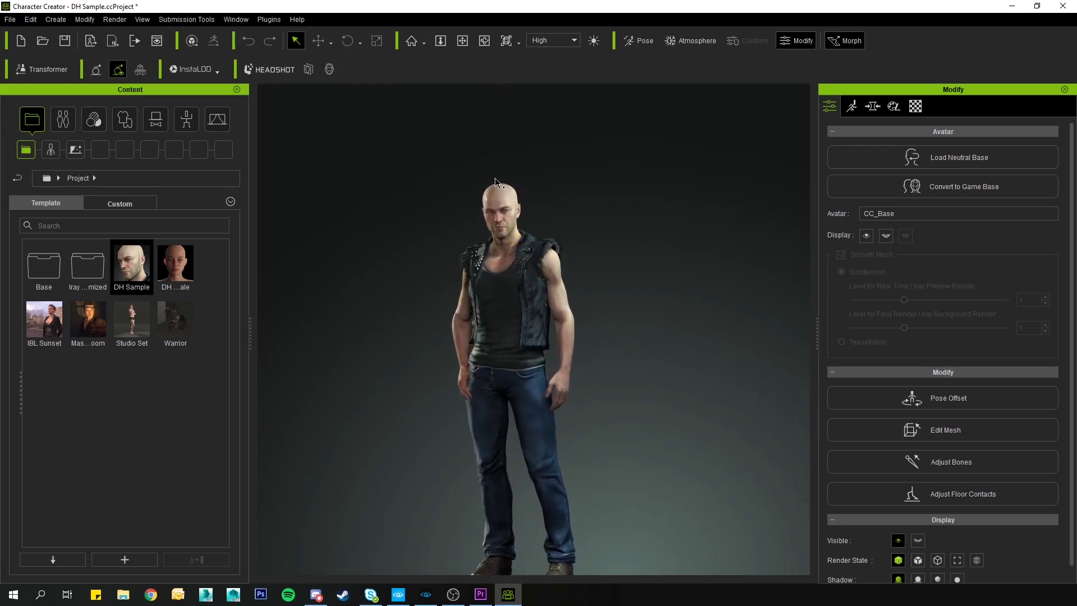
# - Select the DH Sample avatar at the face and show its motion options, then its morph sliders
pyautogui.scroll(2, 499, 180)
pyautogui.scroll(1, 499, 180)
pyautogui.moveTo(613, 220); pyautogui.dragTo(629, 322, button='middle')
pyautogui.scroll(5, 561, 453)
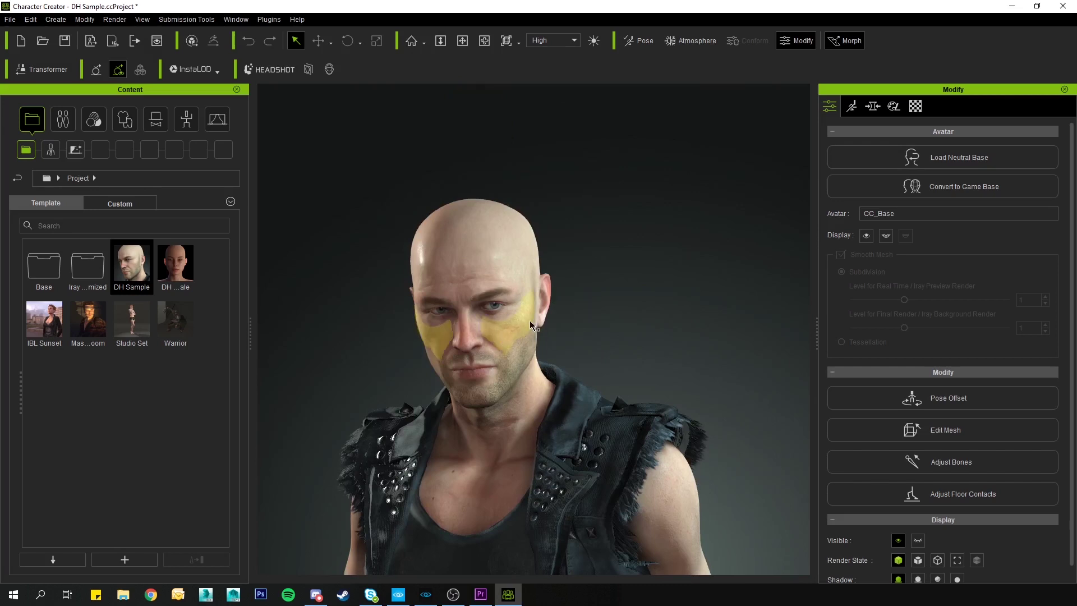
pyautogui.click(497, 328)
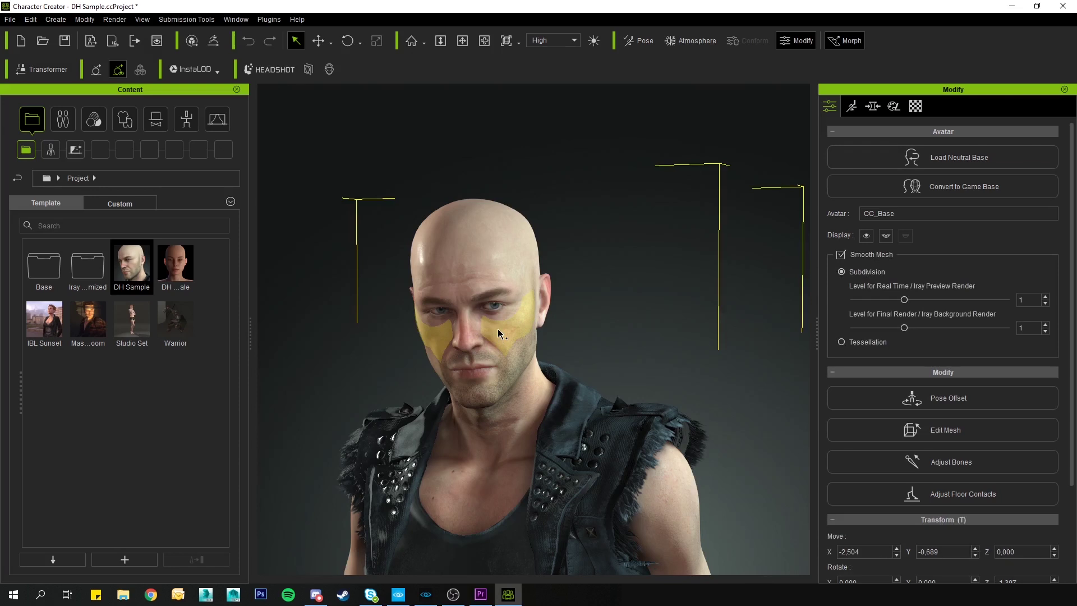
pyautogui.click(852, 106)
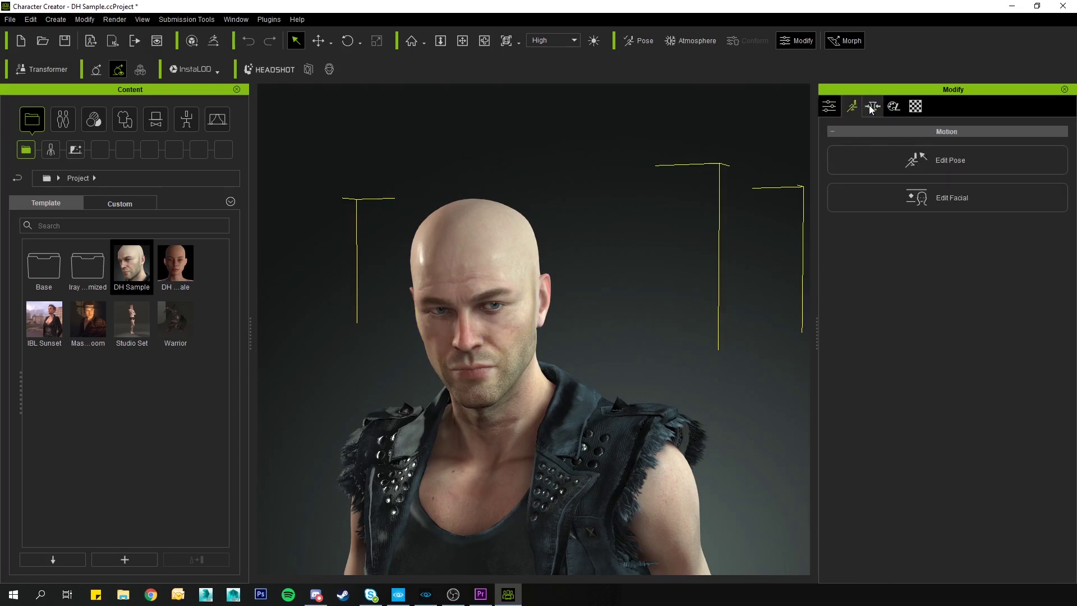
pyautogui.click(873, 107)
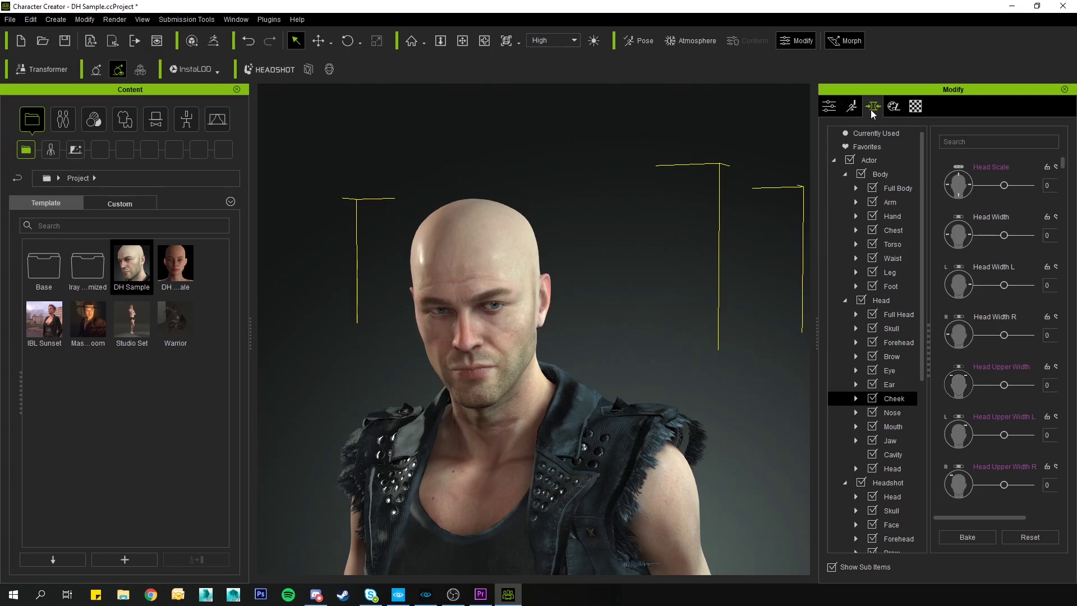
# - Review the morph categories from Body and Head to Cloth, and list the Arm morphs
pyautogui.scroll(-5, 881, 393)
pyautogui.scroll(-1, 878, 386)
pyautogui.scroll(-3, 986, 320)
pyautogui.scroll(-3, 986, 329)
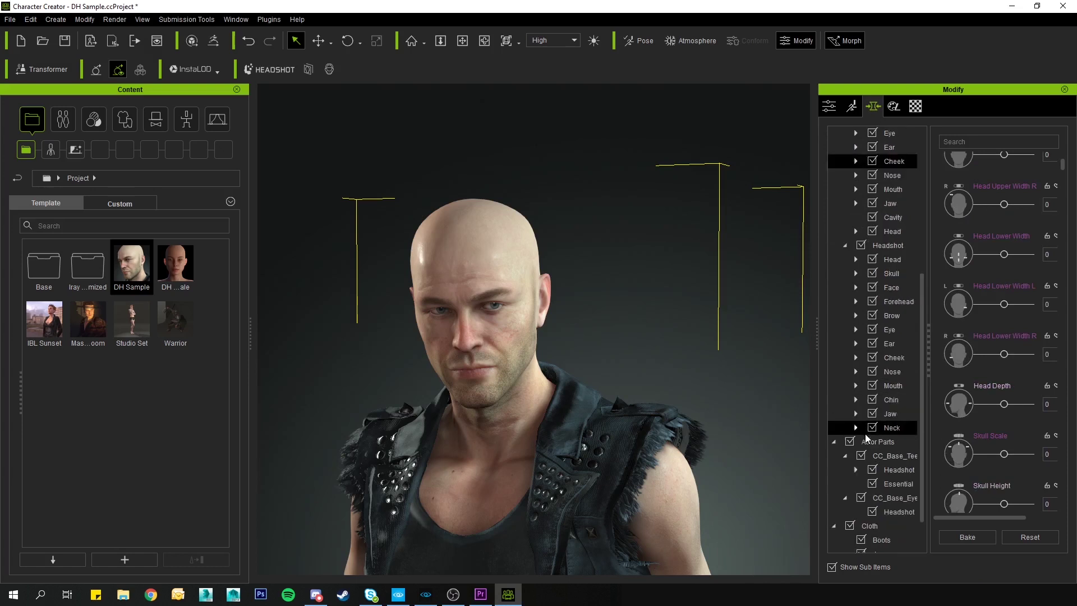
pyautogui.scroll(2, 867, 438)
pyautogui.scroll(4, 865, 437)
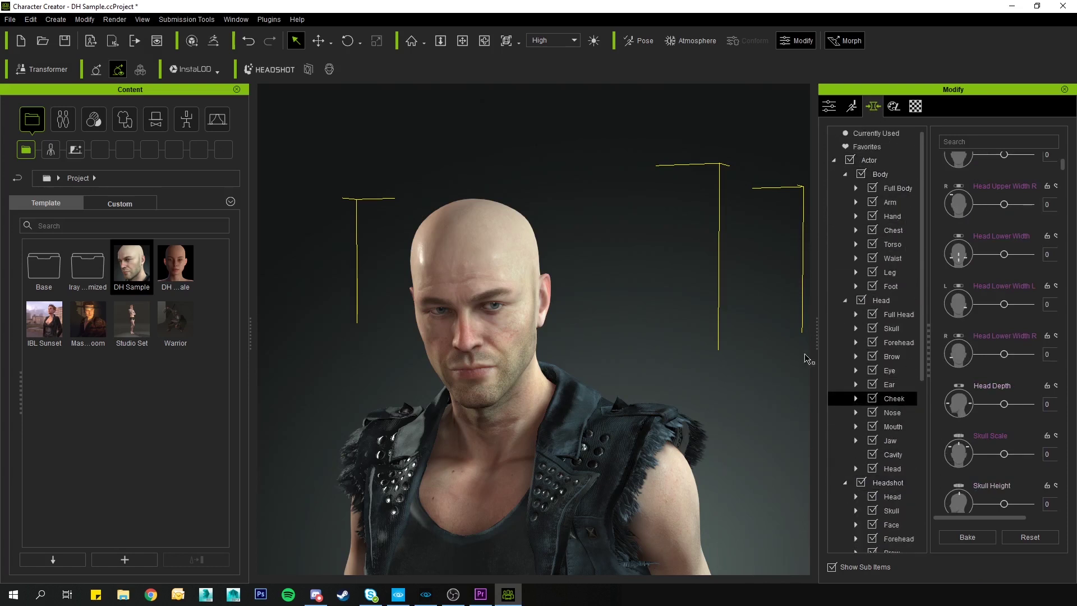
pyautogui.click(883, 204)
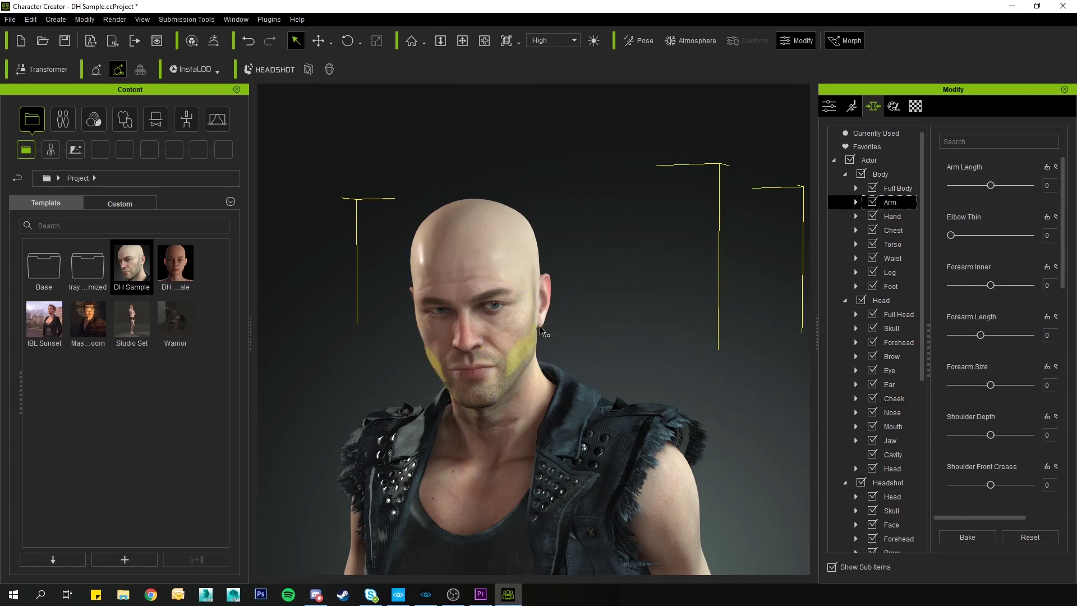
# - Return to the avatar's general attributes and delete the Biker_Vest from the character
pyautogui.keyDown('alt'); pyautogui.moveTo(589, 354); pyautogui.dragTo(590, 357, button='right'); pyautogui.keyUp('alt')
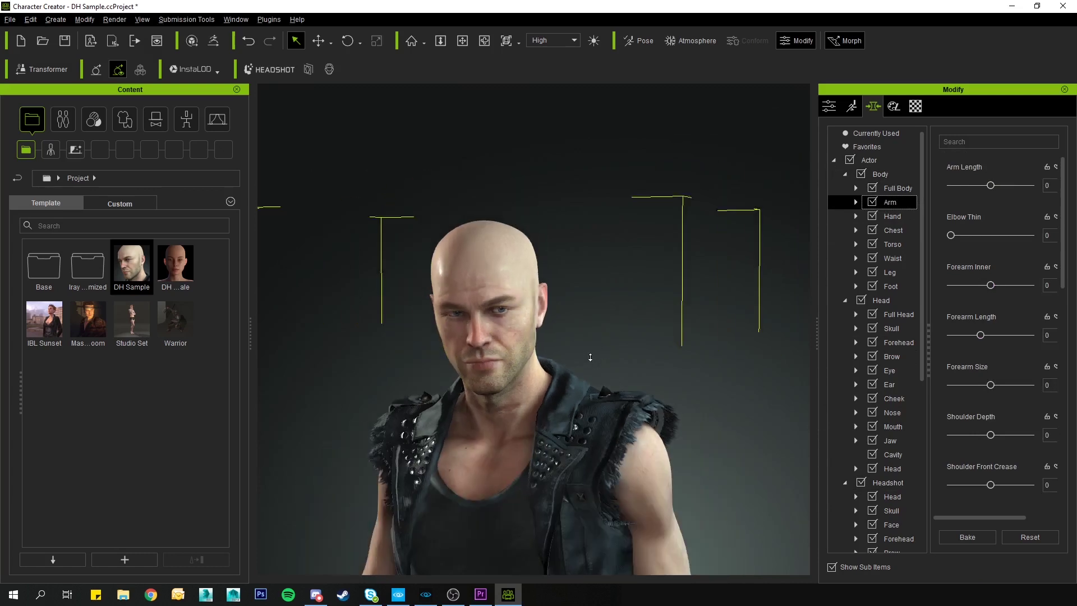
pyautogui.scroll(-2, 592, 356)
pyautogui.keyDown('alt'); pyautogui.moveTo(744, 503); pyautogui.dragTo(733, 172, button='middle'); pyautogui.keyUp('alt')
pyautogui.scroll(-4, 677, 342)
pyautogui.scroll(-2, 677, 342)
pyautogui.scroll(-1, 763, 213)
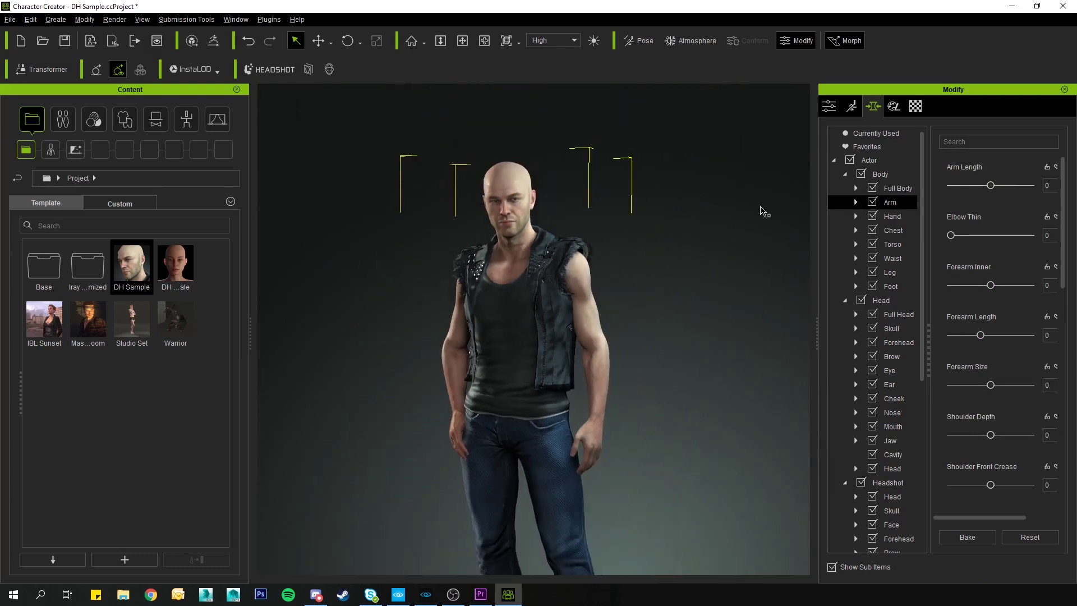
pyautogui.click(829, 107)
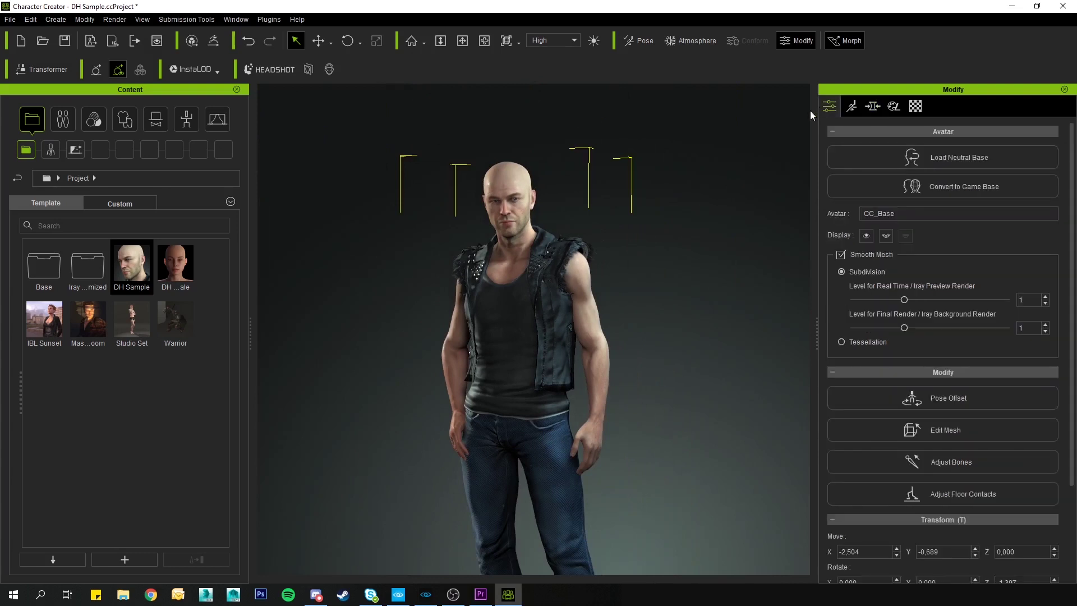
pyautogui.click(561, 300)
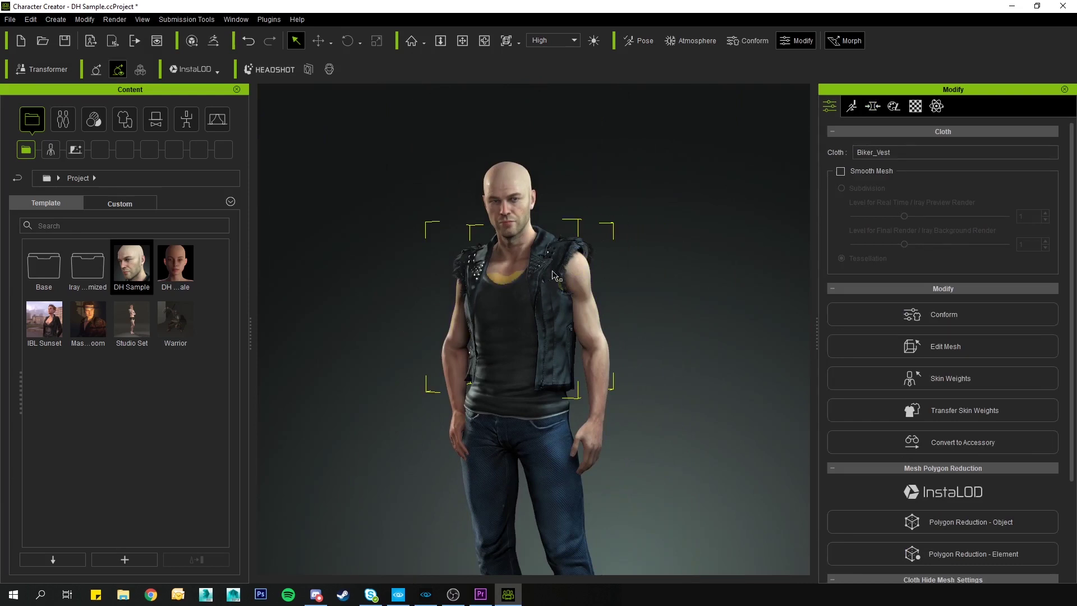
pyautogui.press('Delete')
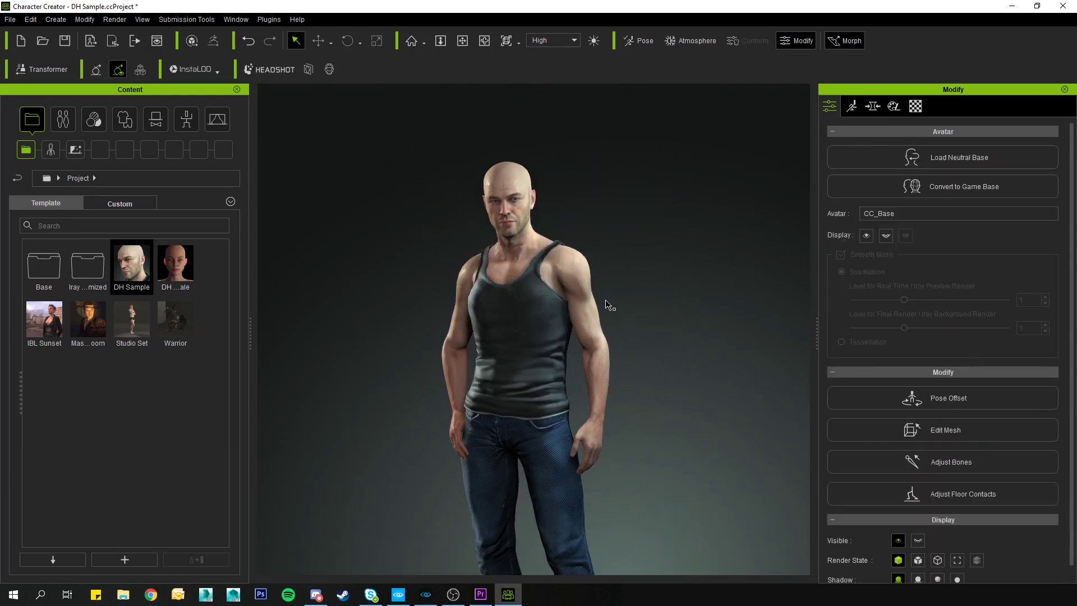
# - Delete the jeans and the boots from the character, keeping the tank top
pyautogui.moveTo(667, 337); pyautogui.dragTo(666, 310, button='middle')
pyautogui.scroll(-3, 660, 313)
pyautogui.moveTo(664, 398); pyautogui.dragTo(662, 279, button='middle')
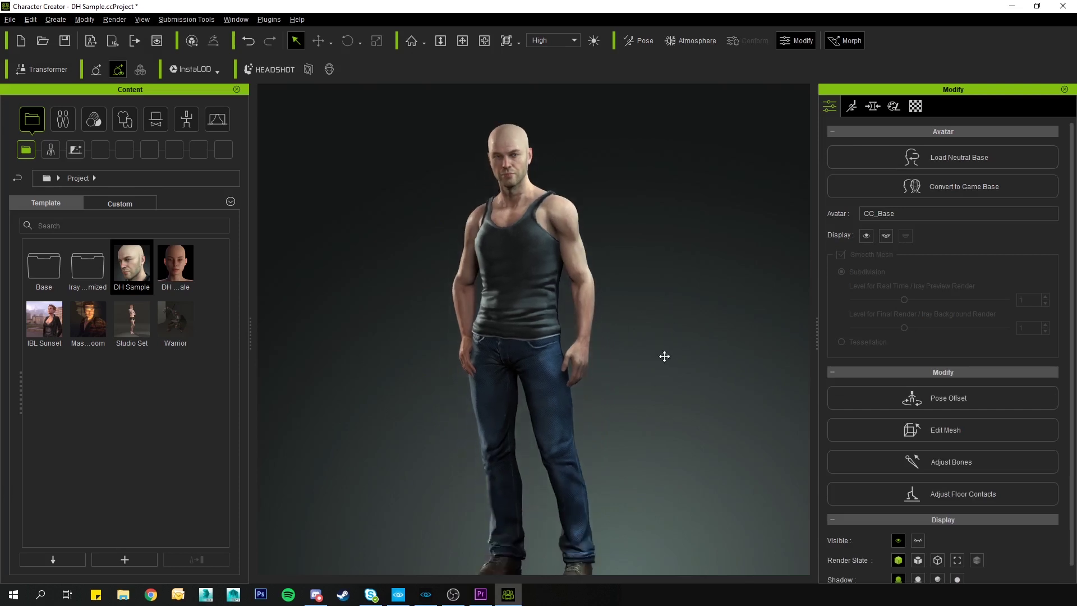
pyautogui.click(547, 324)
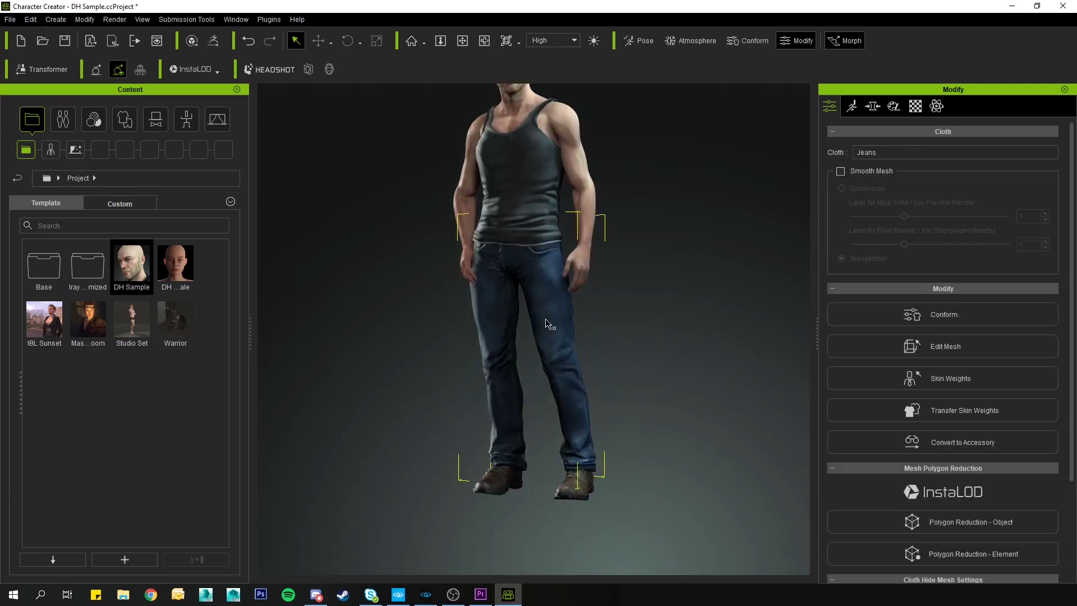
pyautogui.press('Delete')
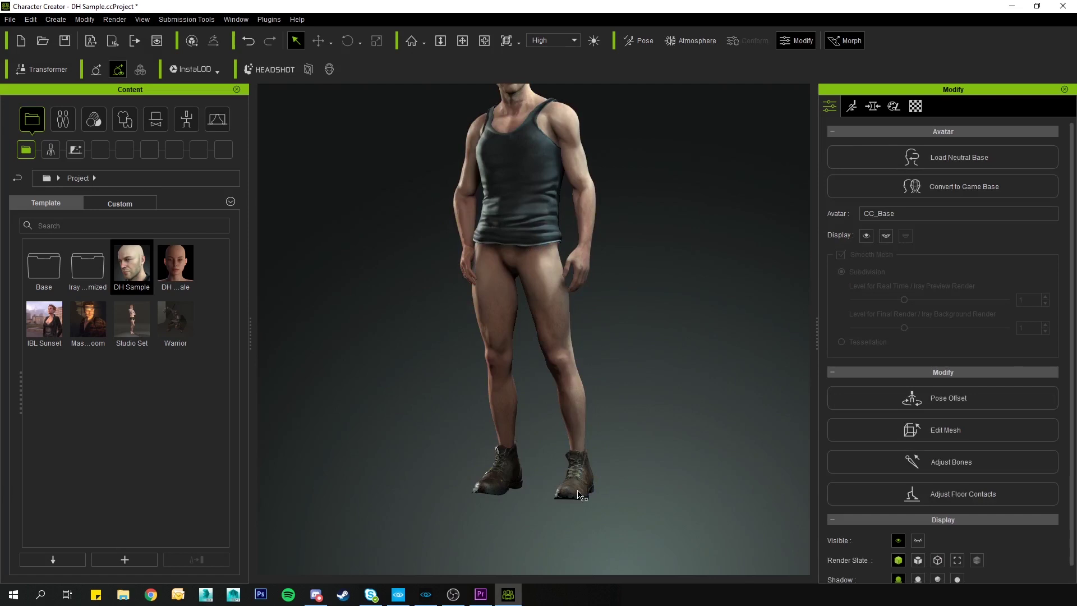
pyautogui.click(580, 494)
pyautogui.press('Delete')
pyautogui.moveTo(652, 209); pyautogui.dragTo(643, 265, button='middle')
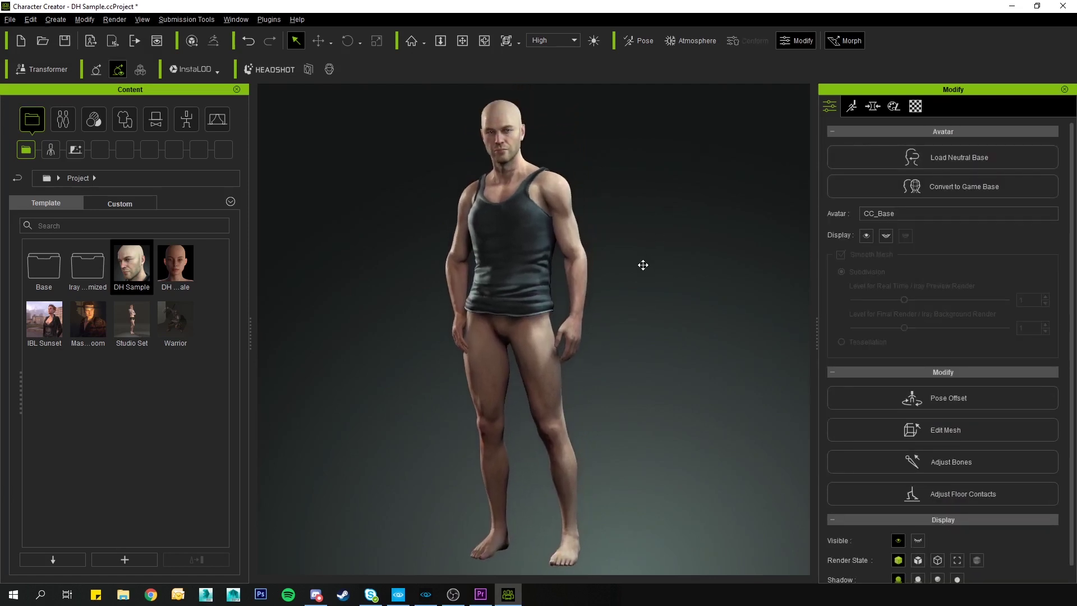
# - Try the last trousers in the Pants templates, undo them, and dress the character in Jeans_B instead
pyautogui.click(125, 120)
pyautogui.click(75, 150)
pyautogui.doubleClick(43, 435)
pyautogui.hotkey('ctrl', 'z')
pyautogui.doubleClick(91, 312)
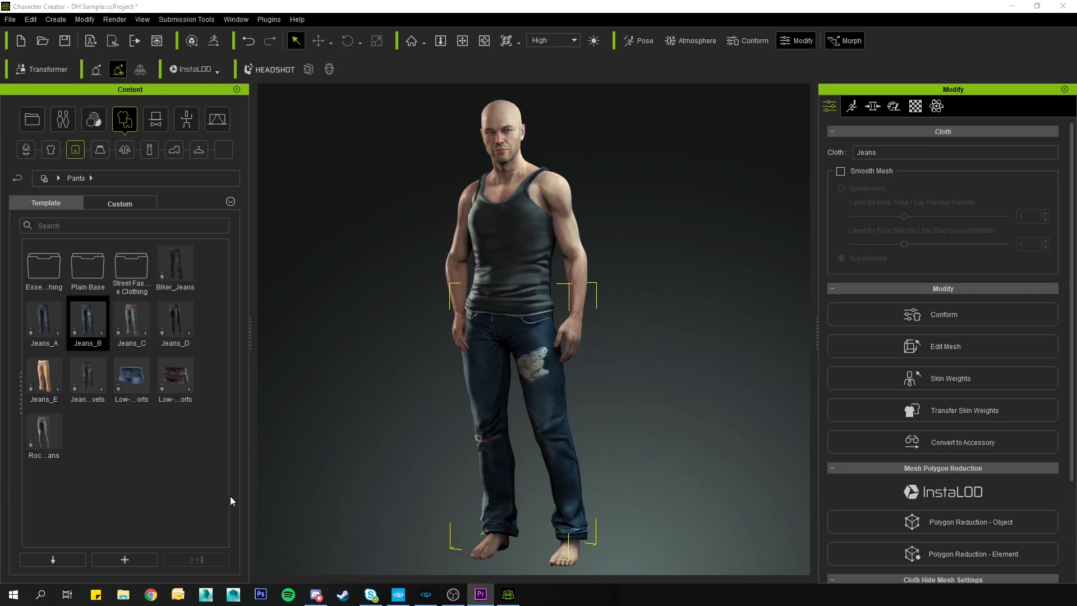
# - Add the Loose Biker Boots and the Punk Leather Jacket to the character's outfit
pyautogui.click(174, 149)
pyautogui.doubleClick(130, 433)
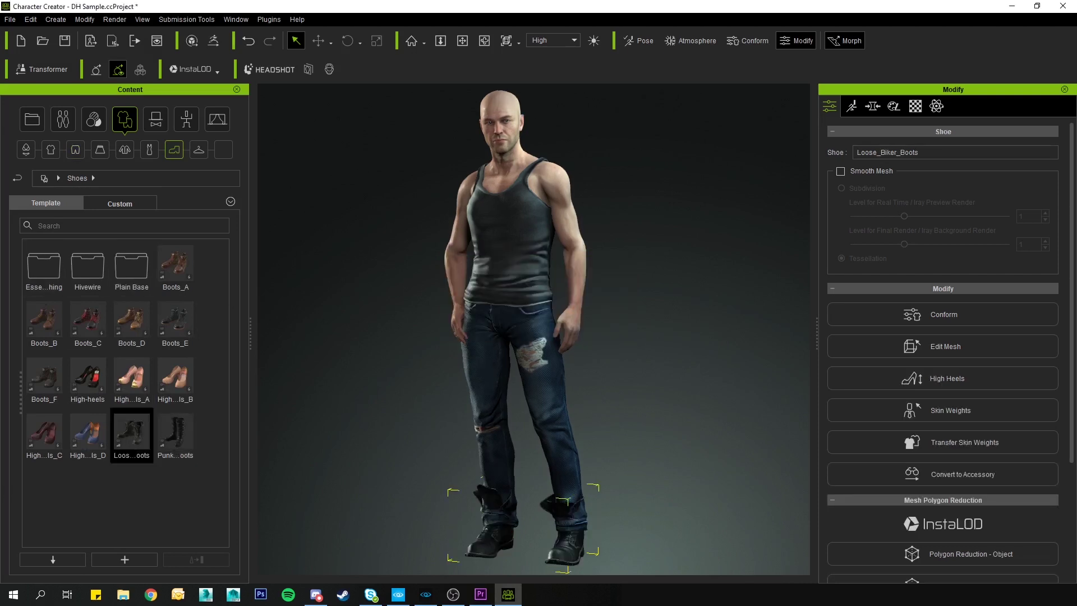
pyautogui.hotkey('alt', 'Tab')
pyautogui.click(125, 150)
pyautogui.doubleClick(183, 261)
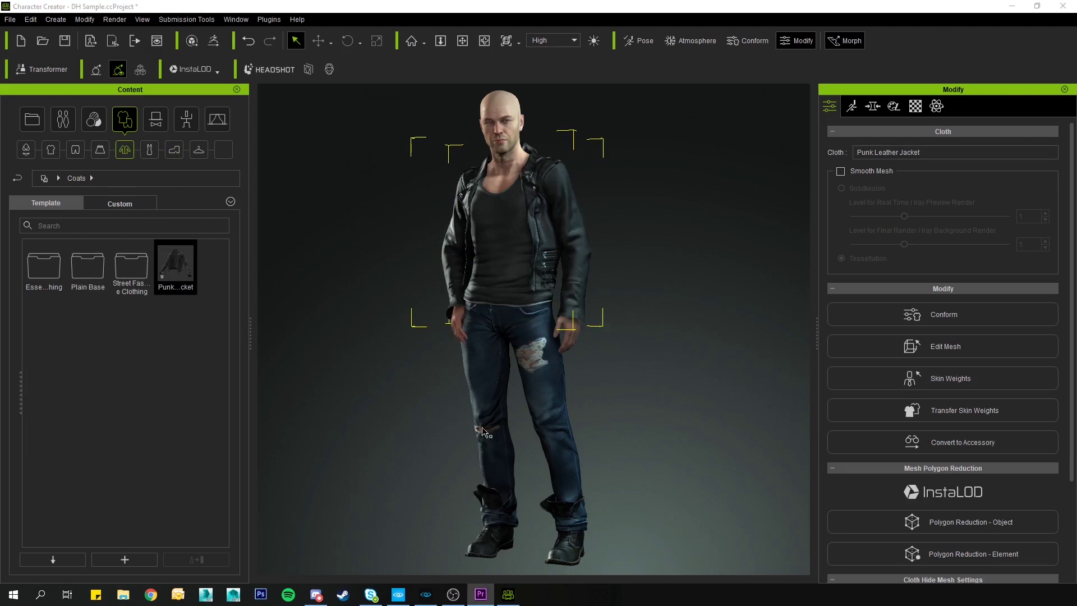
# - Select the Loose_Biker_Boots and examine up close where their shafts meet the jeans cuffs
pyautogui.click(666, 293)
pyautogui.moveTo(694, 288); pyautogui.dragTo(632, 278, button='middle')
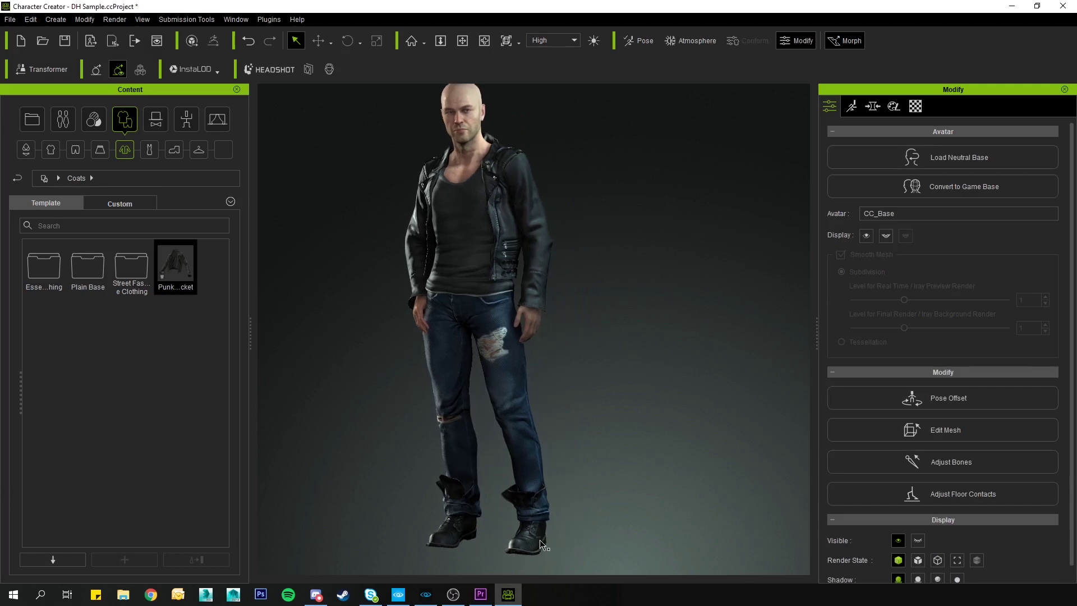
pyautogui.click(540, 544)
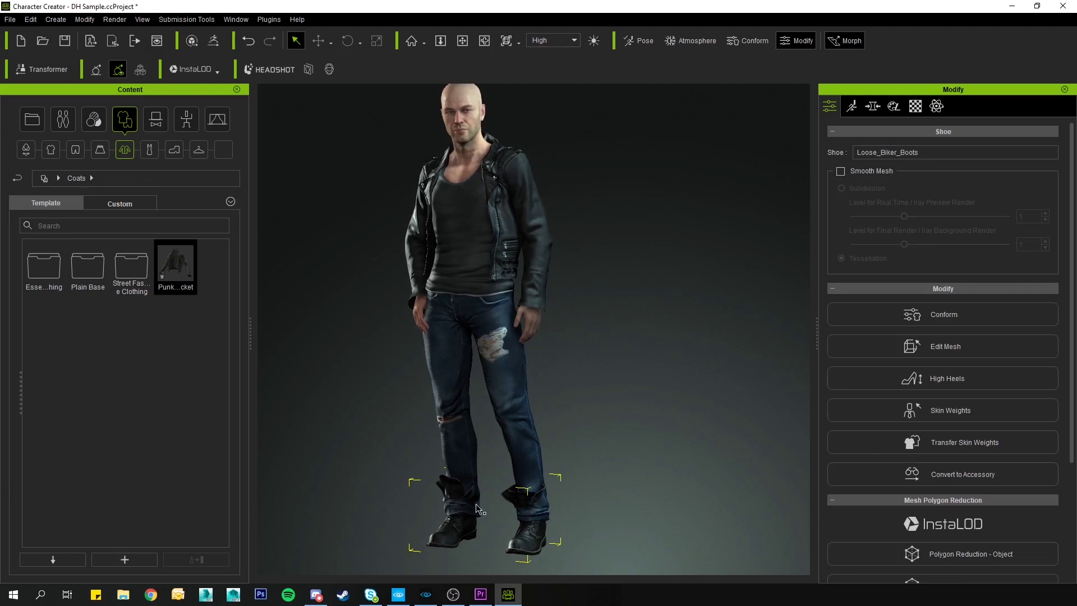
pyautogui.keyDown('alt'); pyautogui.moveTo(555, 540); pyautogui.dragTo(581, 546, button='right'); pyautogui.keyUp('alt')
pyautogui.moveTo(581, 546); pyautogui.dragTo(602, 357, button='middle')
pyautogui.keyDown('alt'); pyautogui.moveTo(547, 464); pyautogui.dragTo(670, 450, button='right'); pyautogui.keyUp('alt')
pyautogui.moveTo(670, 450); pyautogui.dragTo(679, 412, button='middle')
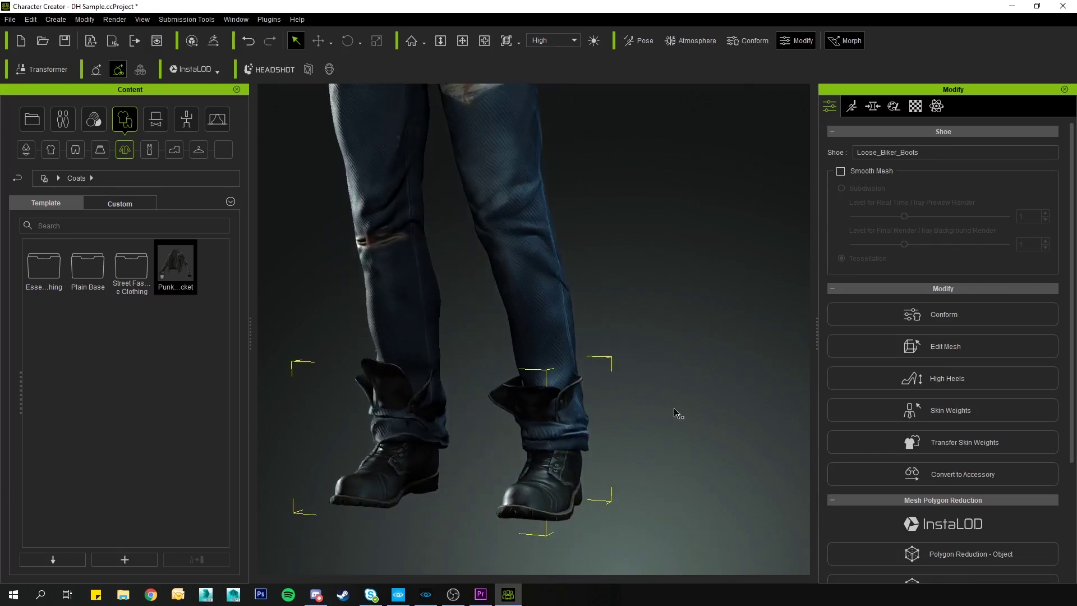
# - Open the Jeans for mesh editing in Vertex mode and enable Soft Selection with a radius of 7.55
pyautogui.click(565, 327)
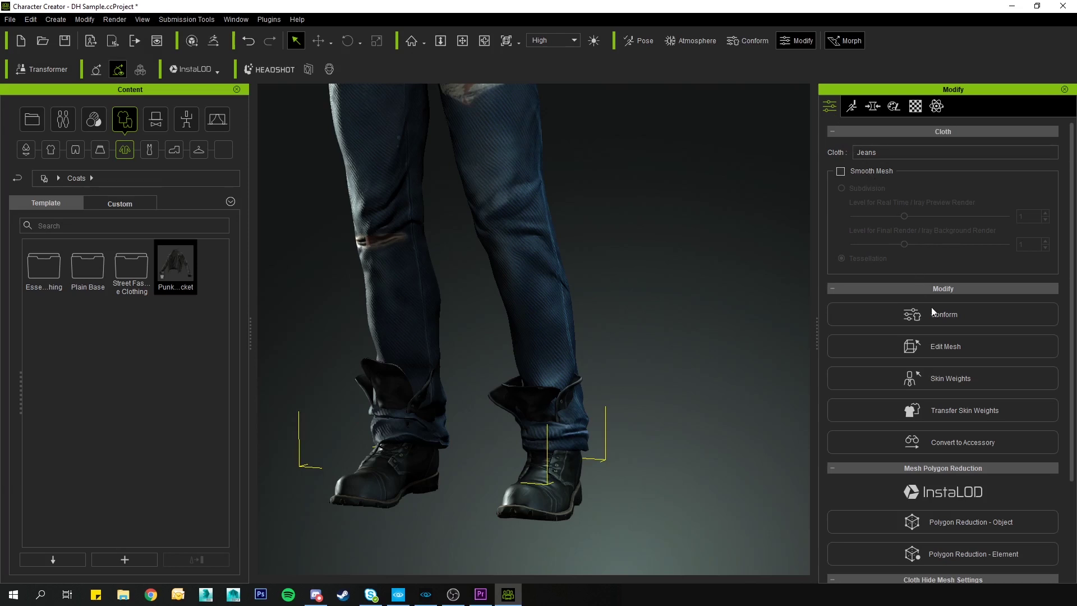
pyautogui.click(954, 351)
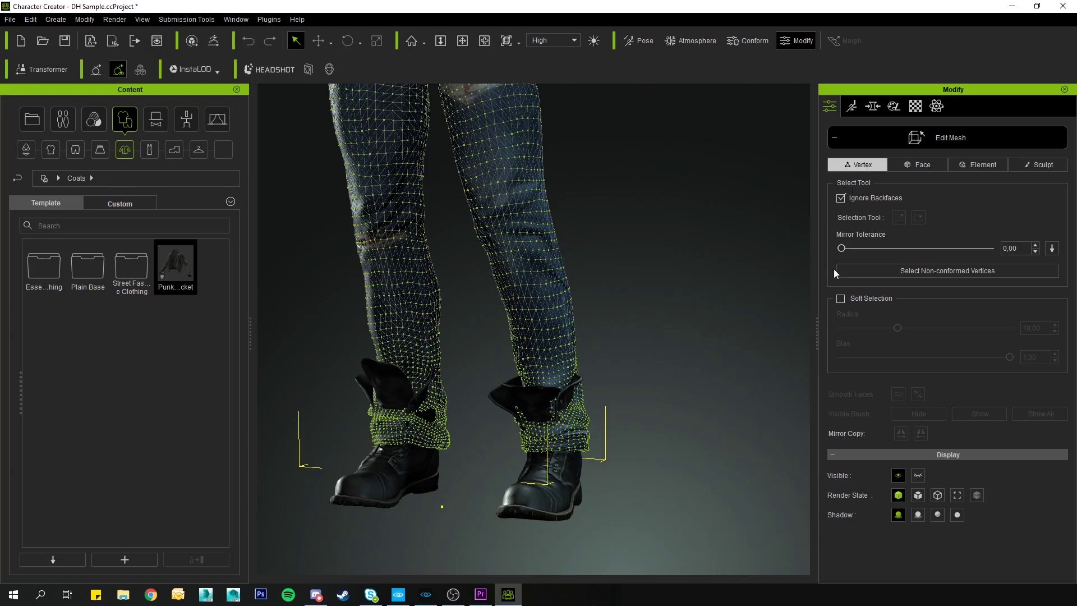
pyautogui.click(841, 298)
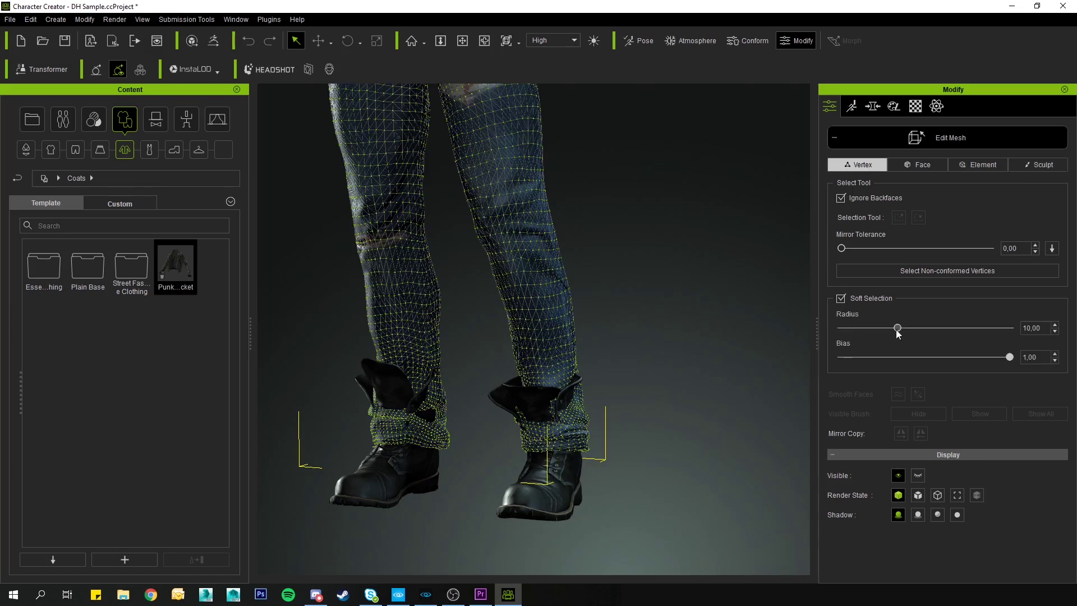
pyautogui.moveTo(898, 334); pyautogui.dragTo(895, 334)
# - Select vertices at the back of the character's right jeans cuff and reduce the Soft Selection radius to 4.73
pyautogui.scroll(3, 601, 435)
pyautogui.keyDown('alt'); pyautogui.moveTo(689, 428); pyautogui.dragTo(399, 436); pyautogui.keyUp('alt')
pyautogui.keyDown('alt'); pyautogui.moveTo(575, 450); pyautogui.dragTo(407, 473); pyautogui.keyUp('alt')
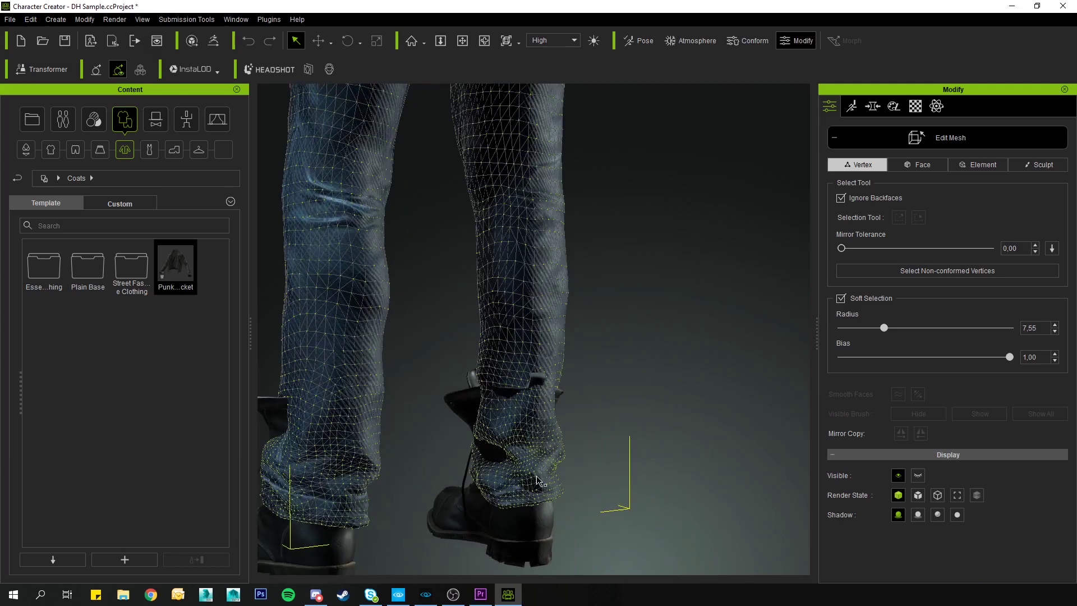
pyautogui.click(538, 481)
pyautogui.keyDown('alt'); pyautogui.moveTo(687, 432); pyautogui.dragTo(287, 423); pyautogui.keyUp('alt')
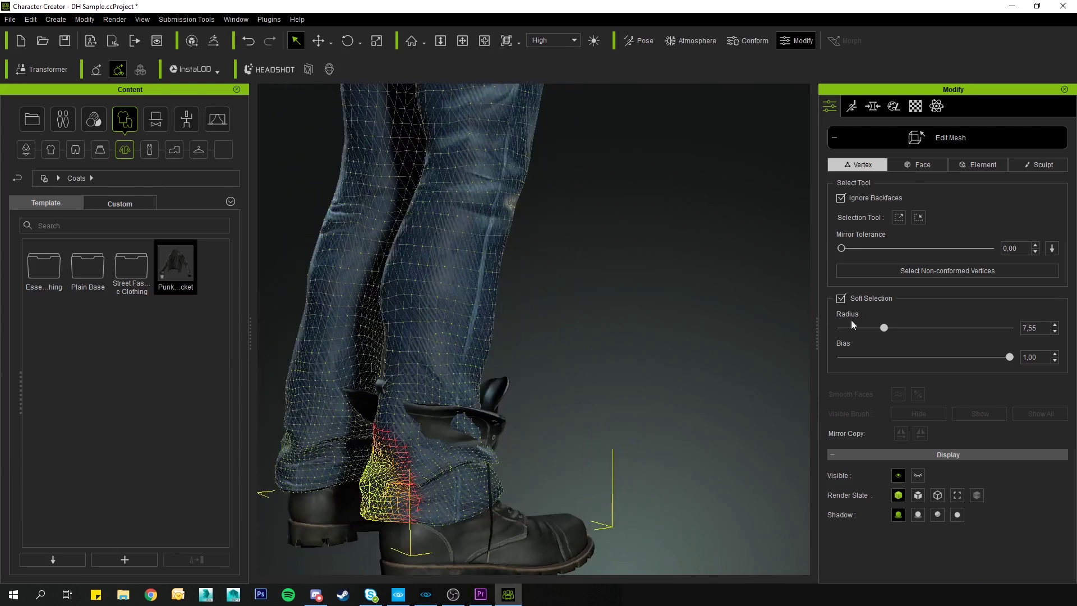
pyautogui.moveTo(886, 330); pyautogui.dragTo(868, 330)
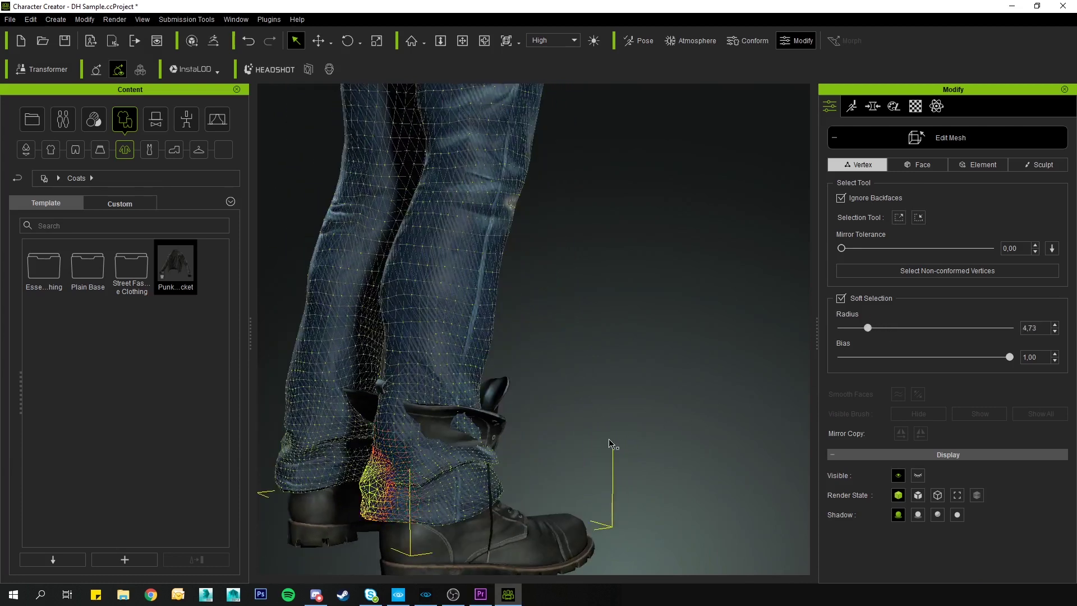
# - Move the outer side of the right jeans cuff inward so that it sits inside the boot
pyautogui.click(467, 511)
pyautogui.press('w')
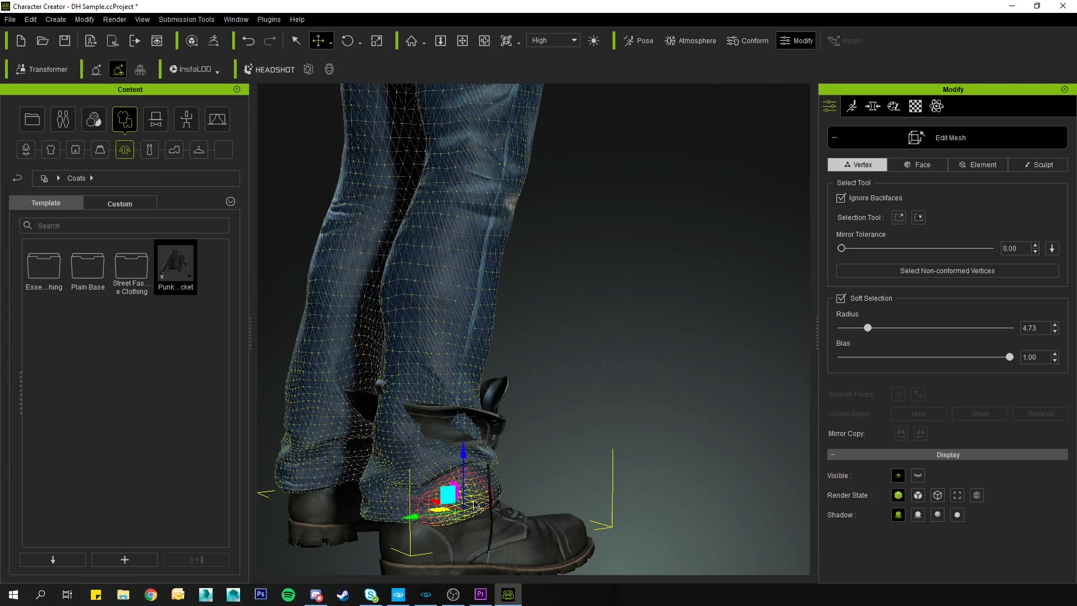
pyautogui.moveTo(535, 529); pyautogui.dragTo(570, 364, button='middle')
pyautogui.moveTo(570, 364); pyautogui.dragTo(679, 490, button='right')
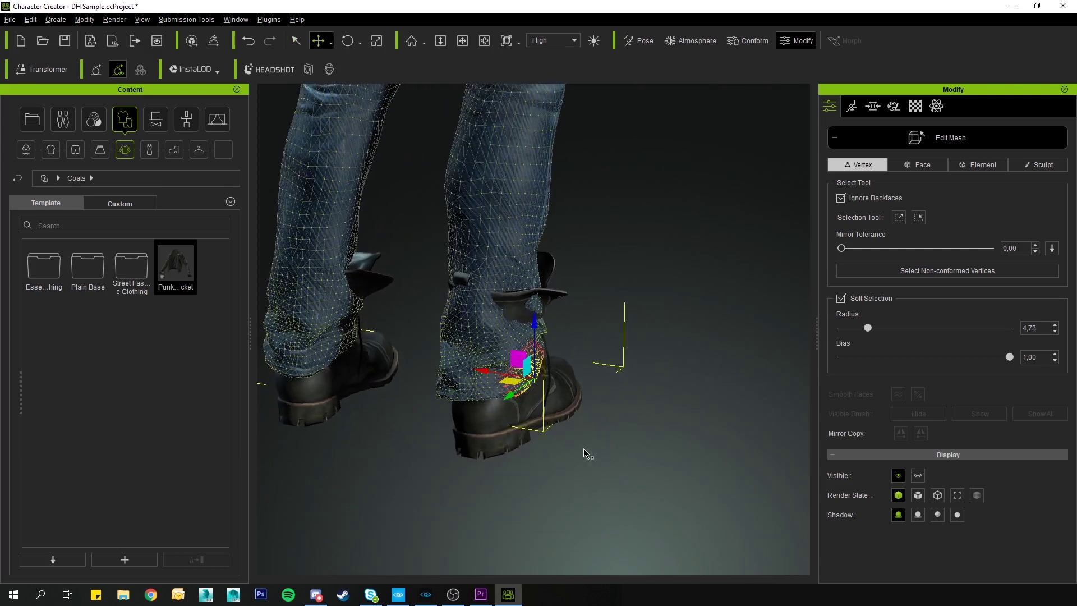
pyautogui.moveTo(610, 366); pyautogui.dragTo(536, 388, button='right')
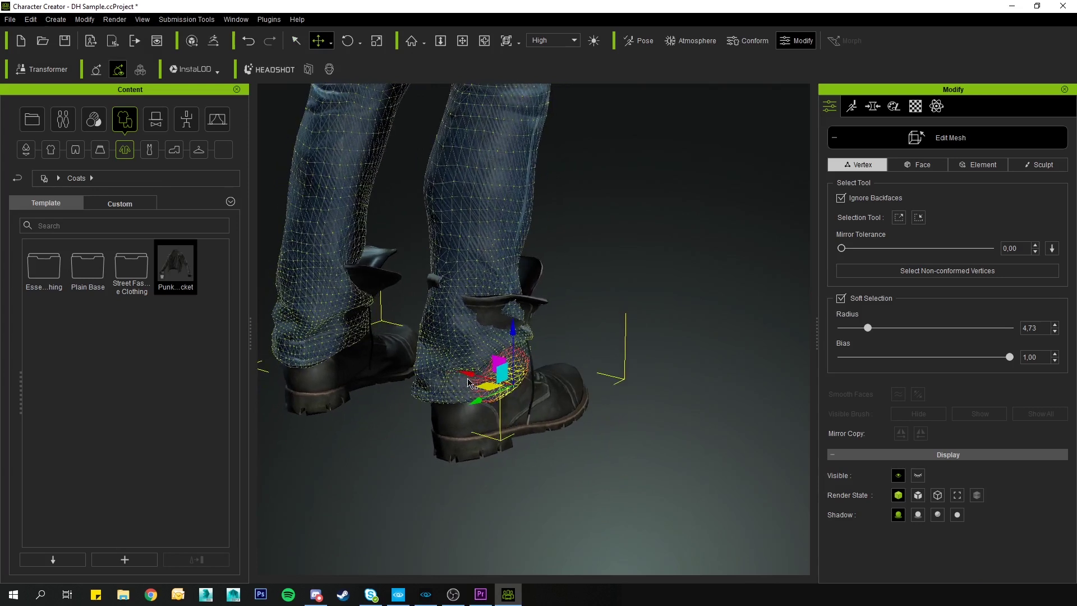
pyautogui.moveTo(475, 379); pyautogui.dragTo(464, 398)
pyautogui.click(451, 395)
pyautogui.click(486, 400)
# - Push the back and front parts of the right cuff that stick out into the boot shaft
pyautogui.click(418, 386)
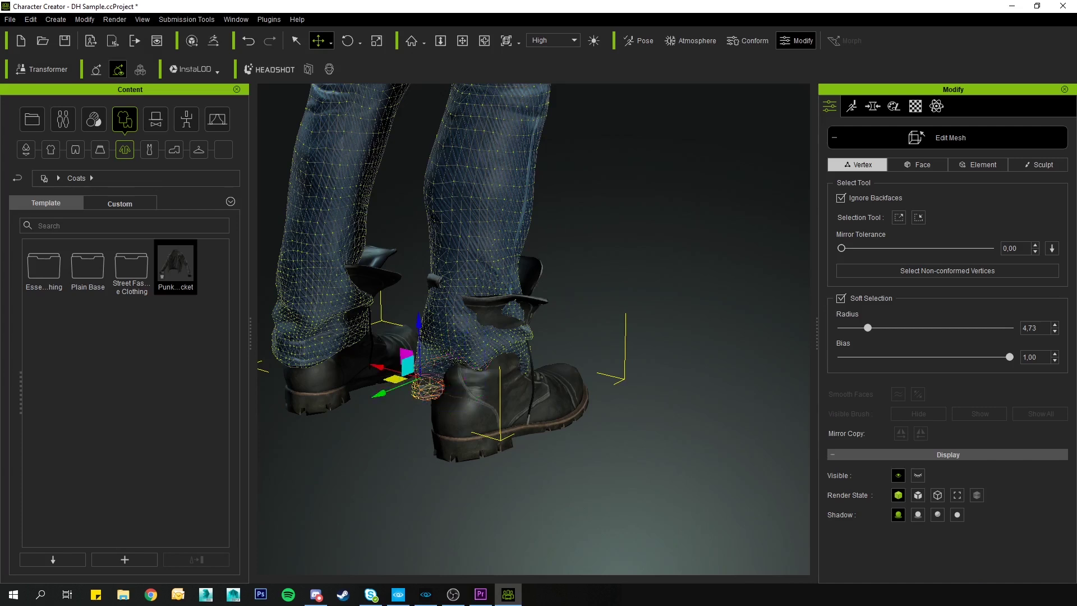
pyautogui.scroll(4, 421, 393)
pyautogui.moveTo(387, 435); pyautogui.dragTo(467, 430, button='middle')
pyautogui.press('q')
pyautogui.press('w')
pyautogui.moveTo(468, 431); pyautogui.dragTo(595, 325)
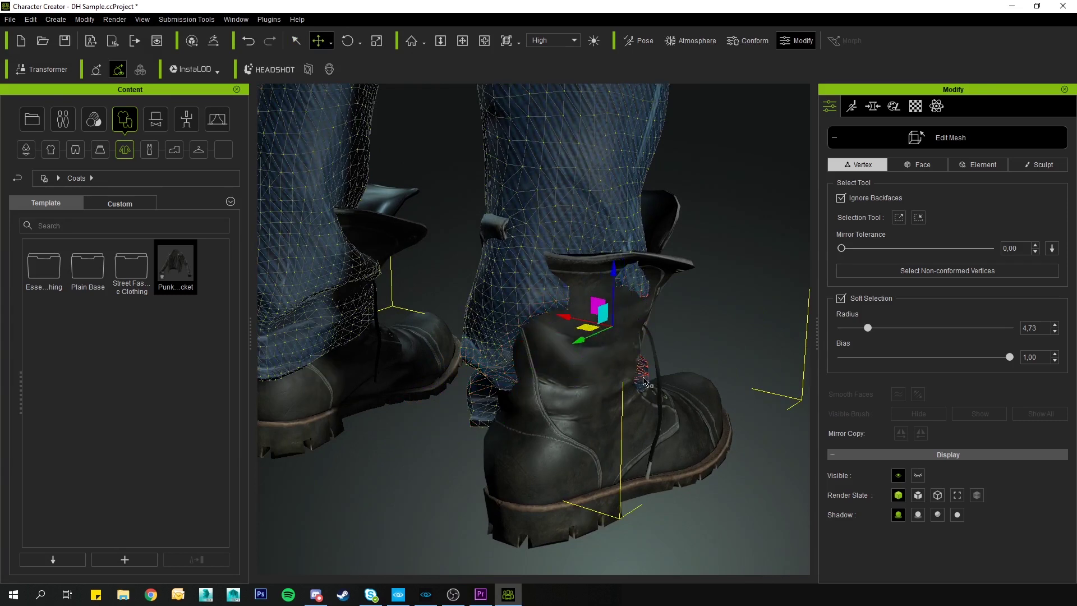
pyautogui.moveTo(644, 378); pyautogui.dragTo(388, 373, button='middle')
pyautogui.moveTo(367, 360); pyautogui.dragTo(639, 370)
pyautogui.press('q')
pyautogui.click(355, 391)
pyautogui.press('w')
pyautogui.click(394, 222)
pyautogui.moveTo(587, 313); pyautogui.dragTo(617, 373)
# - Move the right cuff's vertices protruding on the inner side of the leg into the boot
pyautogui.moveTo(500, 372)
pyautogui.keyDown('alt'); pyautogui.mouseDown()
pyautogui.moveTo(565, 402)
pyautogui.moveTo(606, 404)
pyautogui.mouseUp(); pyautogui.keyUp('alt')
pyautogui.scroll(-5, 534, 393)
pyautogui.click(454, 387)
pyautogui.press('q')
pyautogui.press('w')
pyautogui.moveTo(462, 385)
pyautogui.mouseDown()
pyautogui.moveTo(433, 332)
pyautogui.moveTo(627, 440)
pyautogui.mouseUp()
pyautogui.scroll(4, 433, 332)
pyautogui.scroll(5, 359, 365)
# - Set the Soft Selection radius to 3.02 and tuck smaller leftover areas of the right cuff into the boot
pyautogui.press('q')
pyautogui.click(359, 405)
pyautogui.moveTo(867, 329); pyautogui.dragTo(858, 329)
pyautogui.moveTo(346, 392); pyautogui.dragTo(351, 436)
pyautogui.click(595, 454)
pyautogui.press('w')
pyautogui.moveTo(609, 442); pyautogui.dragTo(580, 395)
pyautogui.moveTo(702, 429); pyautogui.dragTo(737, 459)
pyautogui.scroll(-5, 709, 359)
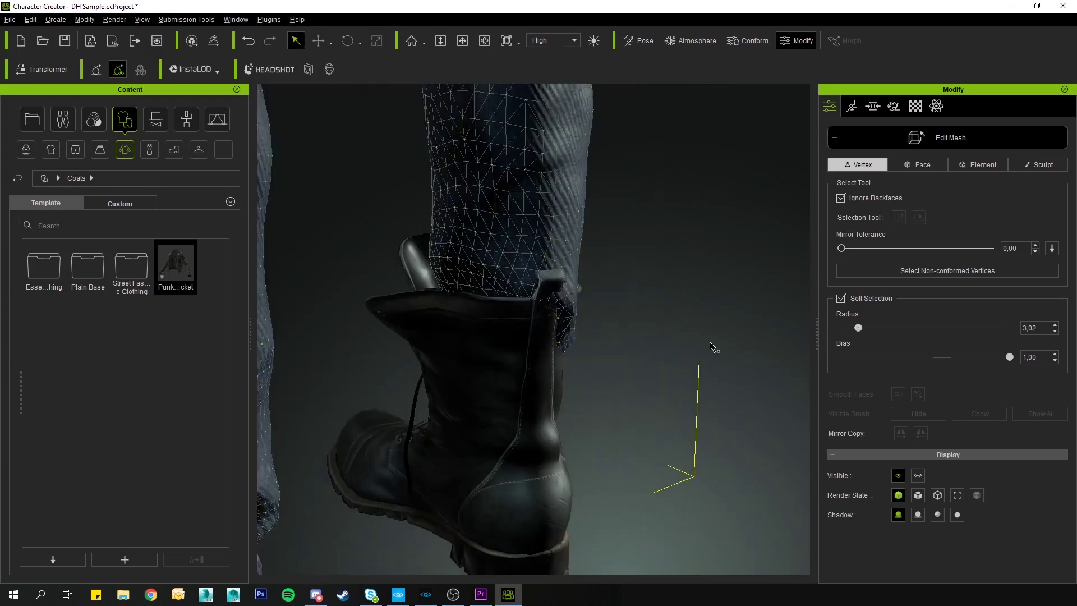
# - Tuck the denim protruding around the heel and upper rim of the right boot inside the shaft
pyautogui.keyDown('alt'); pyautogui.moveTo(709, 346); pyautogui.dragTo(539, 359); pyautogui.keyUp('alt')
pyautogui.click(416, 371)
pyautogui.moveTo(397, 385); pyautogui.dragTo(421, 393)
pyautogui.press('q')
pyautogui.click(426, 373)
pyautogui.press('w')
pyautogui.click(536, 375)
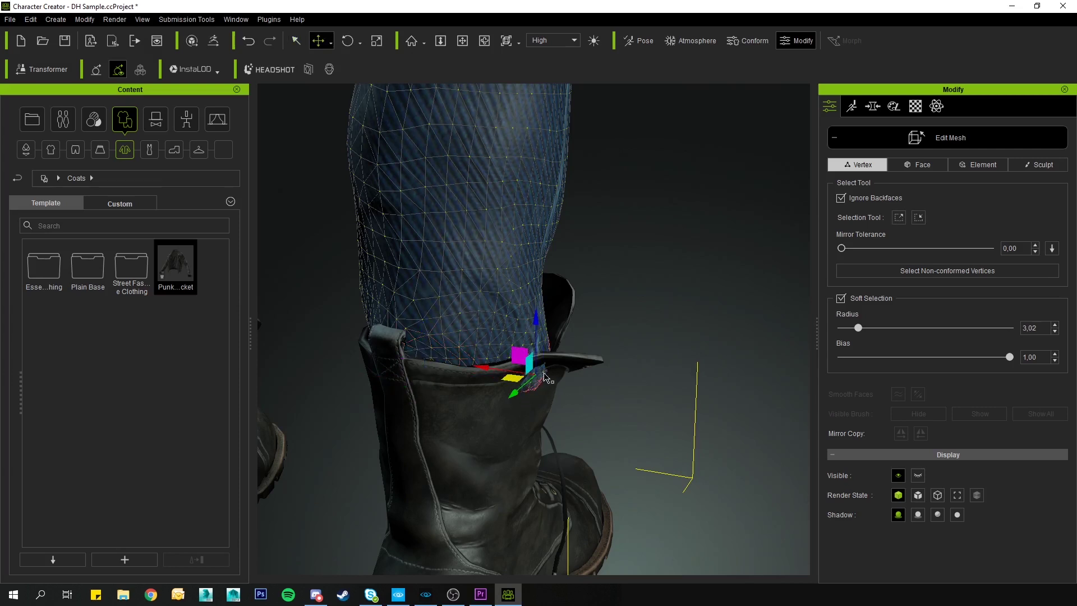
# - Work around the right boot and pull its last protruding cuff vertices inside
pyautogui.press('q')
pyautogui.keyDown('alt'); pyautogui.moveTo(662, 387); pyautogui.dragTo(505, 393); pyautogui.keyUp('alt')
pyautogui.click(563, 438)
pyautogui.press('w')
pyautogui.moveTo(563, 434); pyautogui.dragTo(533, 418)
pyautogui.press('q')
pyautogui.click(437, 452)
pyautogui.press('w')
pyautogui.moveTo(442, 445); pyautogui.dragTo(435, 435)
pyautogui.click(384, 438)
pyautogui.click(508, 388)
pyautogui.click(480, 418)
pyautogui.click(580, 368)
# - Set the Soft Selection radius to 3.62 and select the left cuff's vertices protruding beside the boot laces
pyautogui.scroll(-5, 580, 368)
pyautogui.keyDown('alt'); pyautogui.moveTo(645, 370); pyautogui.dragTo(533, 370); pyautogui.keyUp('alt')
pyautogui.click(505, 409)
pyautogui.click(590, 375)
pyautogui.scroll(8, 620, 421)
pyautogui.scroll(-6, 620, 422)
pyautogui.moveTo(858, 327); pyautogui.dragTo(861, 327)
pyautogui.click(493, 313)
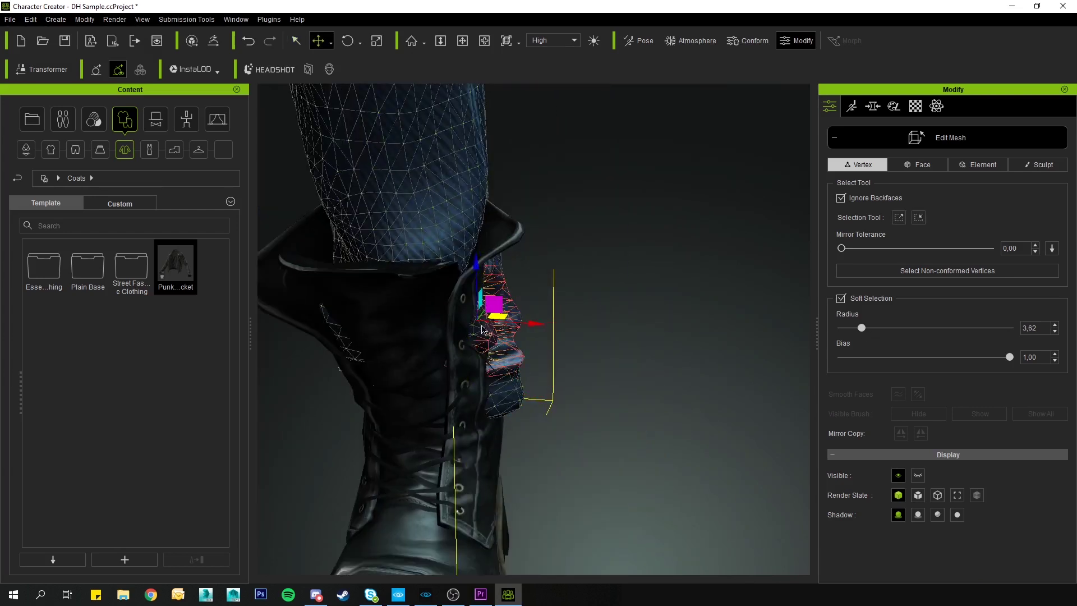
# - Lower the Soft Selection radius and move the outer side of the left cuff into the boot
pyautogui.keyDown('alt'); pyautogui.moveTo(590, 365); pyautogui.dragTo(505, 382); pyautogui.keyUp('alt')
pyautogui.click(390, 393)
pyautogui.moveTo(861, 328); pyautogui.dragTo(856, 328)
pyautogui.click(461, 470)
pyautogui.moveTo(489, 475); pyautogui.dragTo(478, 474)
pyautogui.press('q')
pyautogui.click(405, 394)
pyautogui.press('w')
pyautogui.click(457, 481)
# - Set the Soft Selection radius to 4.33 and move the left cuff's vertices near the boot heel inward
pyautogui.scroll(-5, 634, 426)
pyautogui.keyDown('alt'); pyautogui.moveTo(634, 426); pyautogui.dragTo(533, 427); pyautogui.keyUp('alt')
pyautogui.click(511, 470)
pyautogui.click(453, 425)
pyautogui.moveTo(856, 328); pyautogui.dragTo(866, 327)
pyautogui.keyDown('alt'); pyautogui.moveTo(550, 488); pyautogui.dragTo(656, 507); pyautogui.keyUp('alt')
pyautogui.moveTo(576, 414); pyautogui.dragTo(584, 410)
pyautogui.press('q')
pyautogui.click(661, 448)
pyautogui.press('w')
pyautogui.keyDown('alt'); pyautogui.moveTo(660, 449); pyautogui.dragTo(595, 429); pyautogui.keyUp('alt')
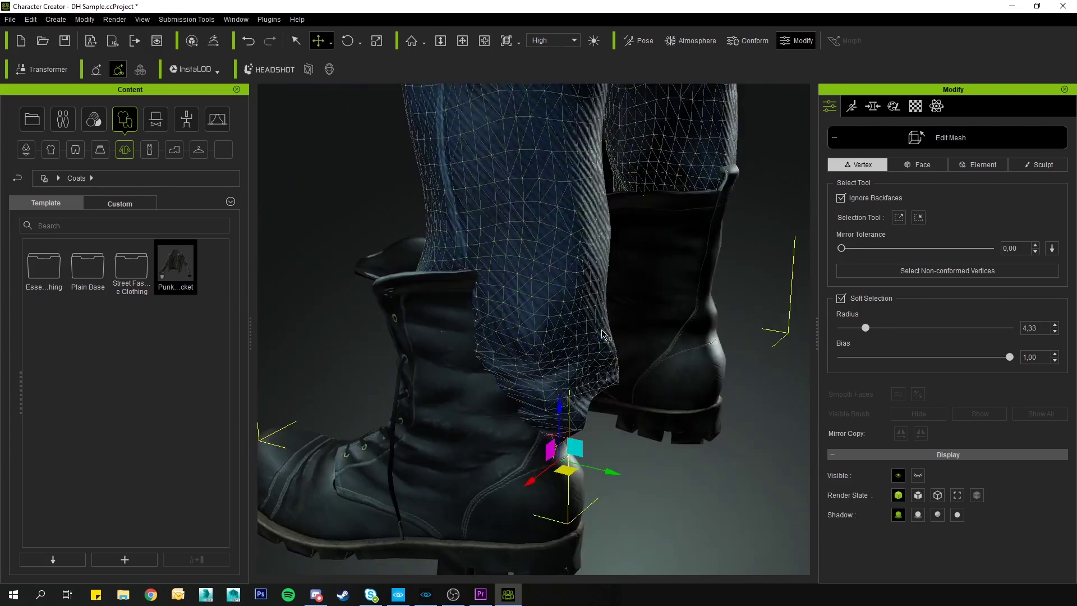
# - Tuck the remaining back part of the left cuff into the boot and leave mesh editing
pyautogui.click(572, 326)
pyautogui.moveTo(580, 334); pyautogui.dragTo(554, 339)
pyautogui.click(598, 276)
pyautogui.moveTo(605, 285); pyautogui.dragTo(578, 285)
pyautogui.keyDown('alt'); pyautogui.moveTo(578, 285); pyautogui.dragTo(384, 357); pyautogui.keyUp('alt')
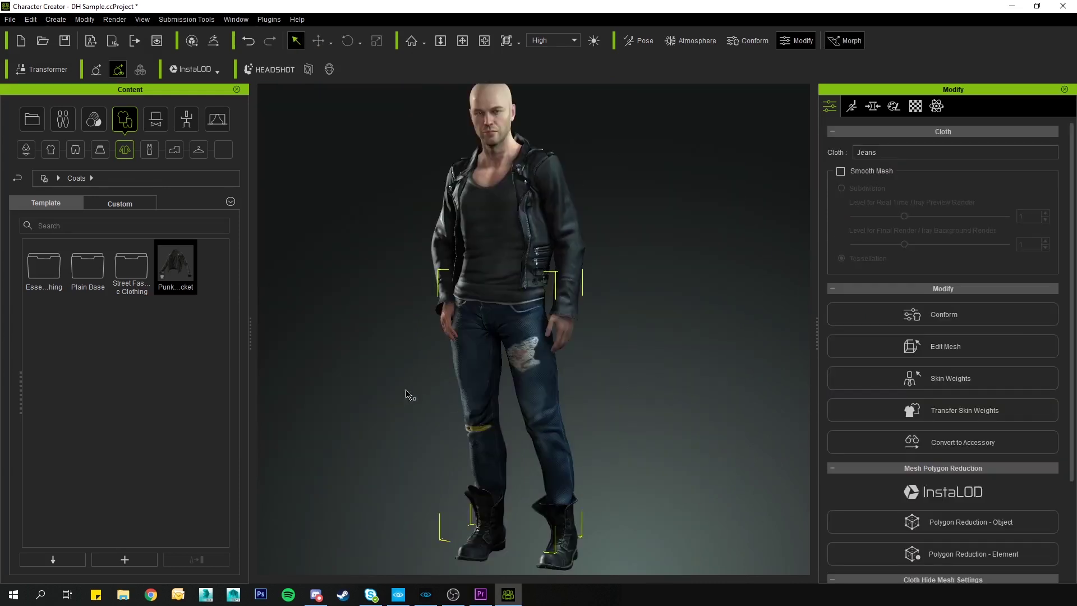
# - Try Smooth Mesh on the Jeans and on the CC_Base avatar, restoring each to its original setting
pyautogui.keyDown('alt'); pyautogui.moveTo(674, 390); pyautogui.dragTo(509, 448); pyautogui.keyUp('alt')
pyautogui.click(551, 377)
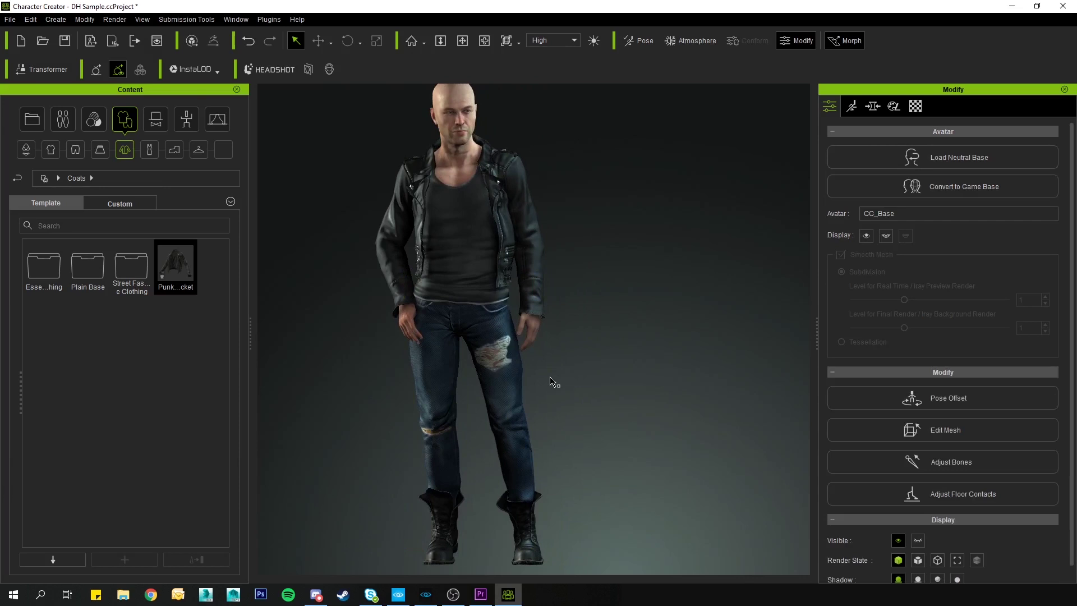
pyautogui.click(520, 386)
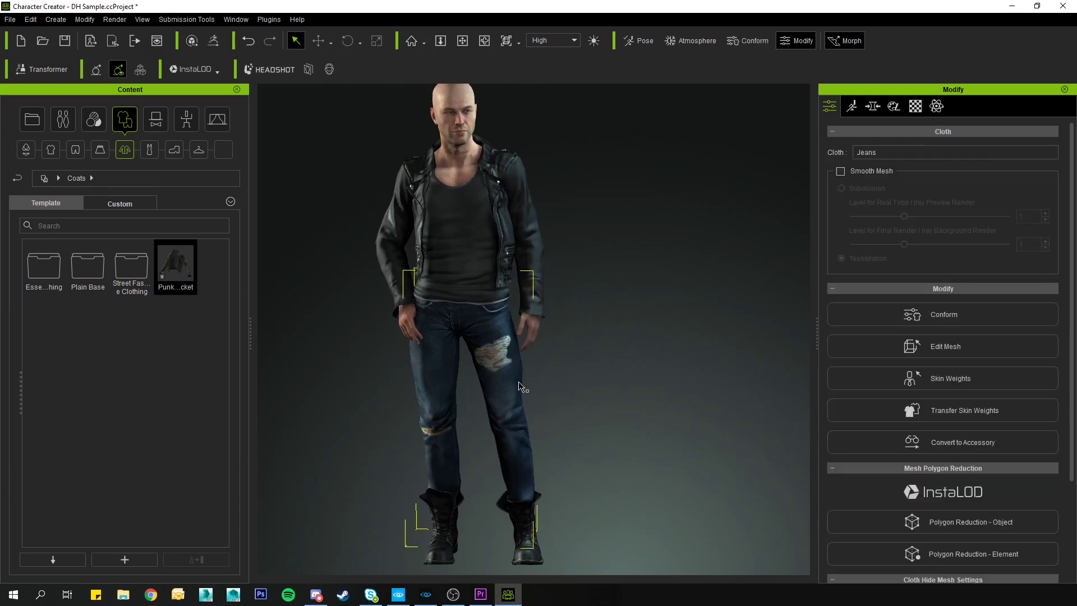
pyautogui.click(841, 172)
pyautogui.click(444, 163)
pyautogui.click(841, 255)
pyautogui.click(841, 256)
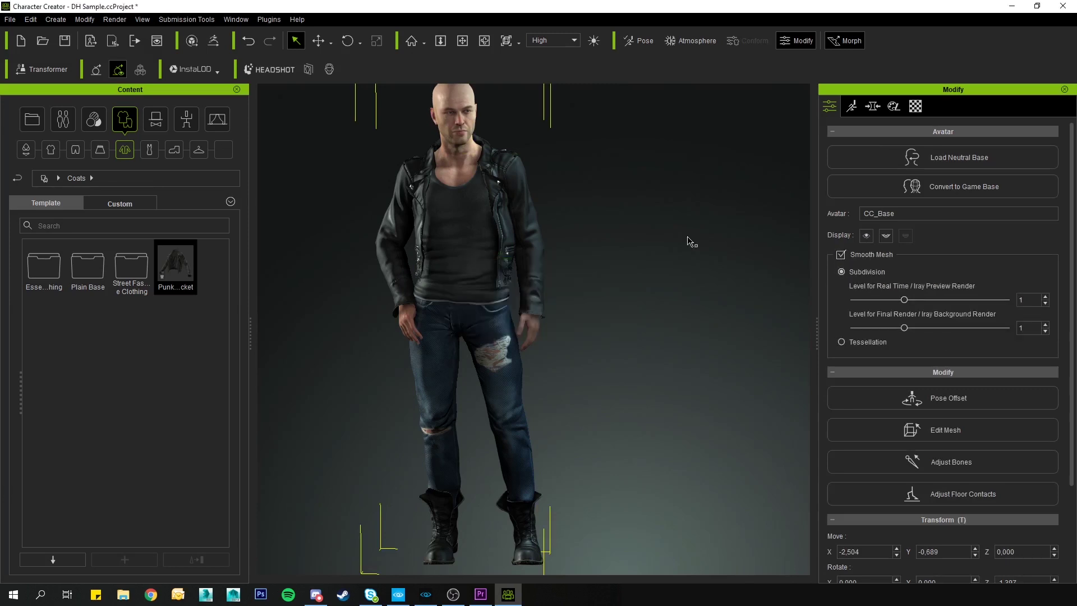
pyautogui.click(487, 385)
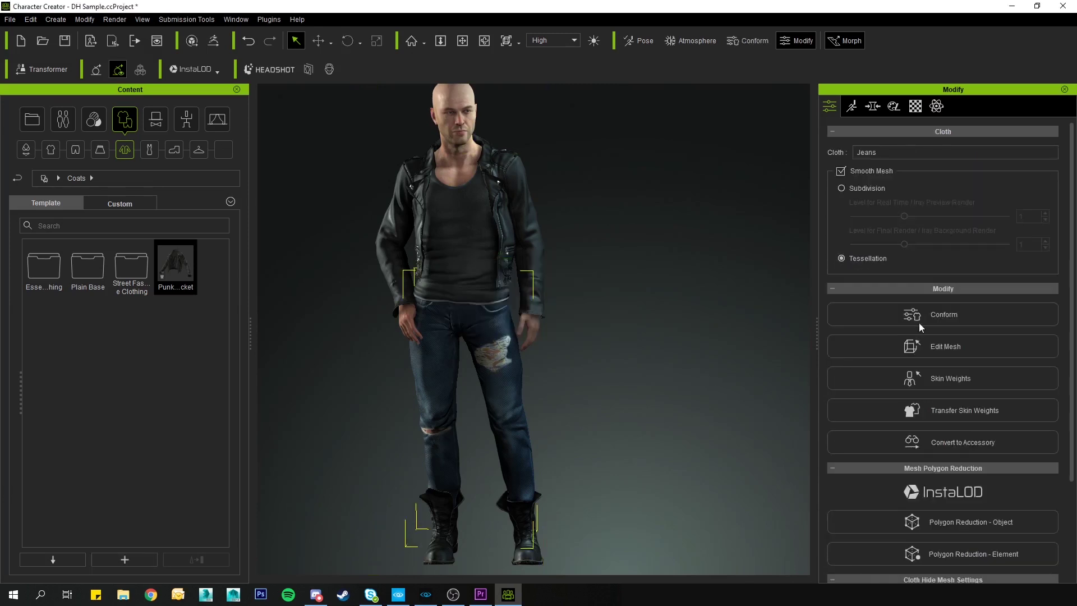
pyautogui.click(841, 172)
# - Apply the Standing_08 pose from the 2_Male Pose motion templates to the character
pyautogui.moveTo(630, 166); pyautogui.dragTo(625, 201, button='middle')
pyautogui.click(515, 211)
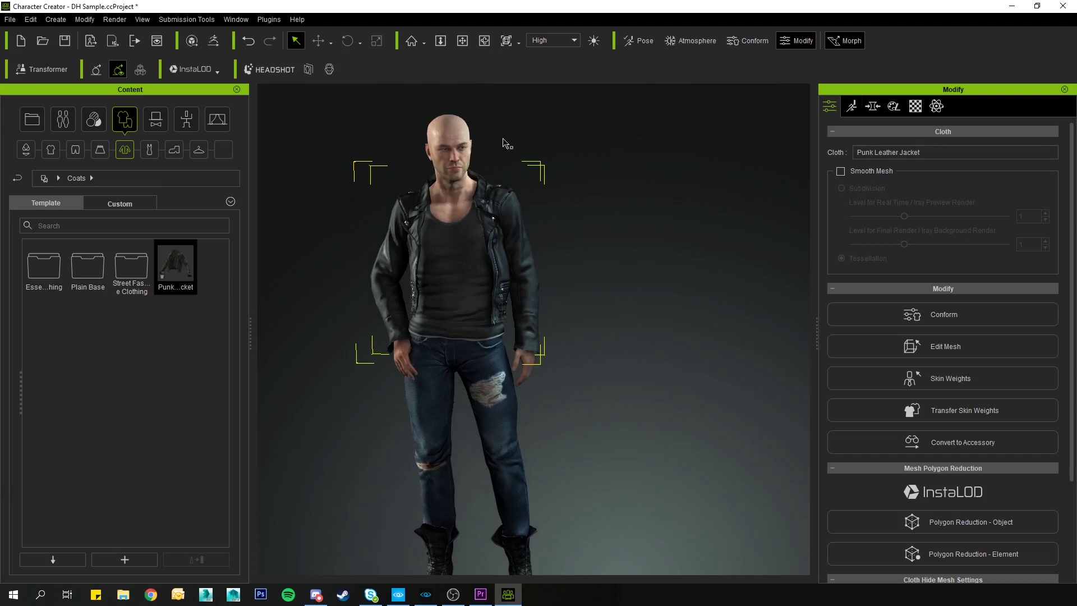
pyautogui.click(184, 121)
pyautogui.click(53, 150)
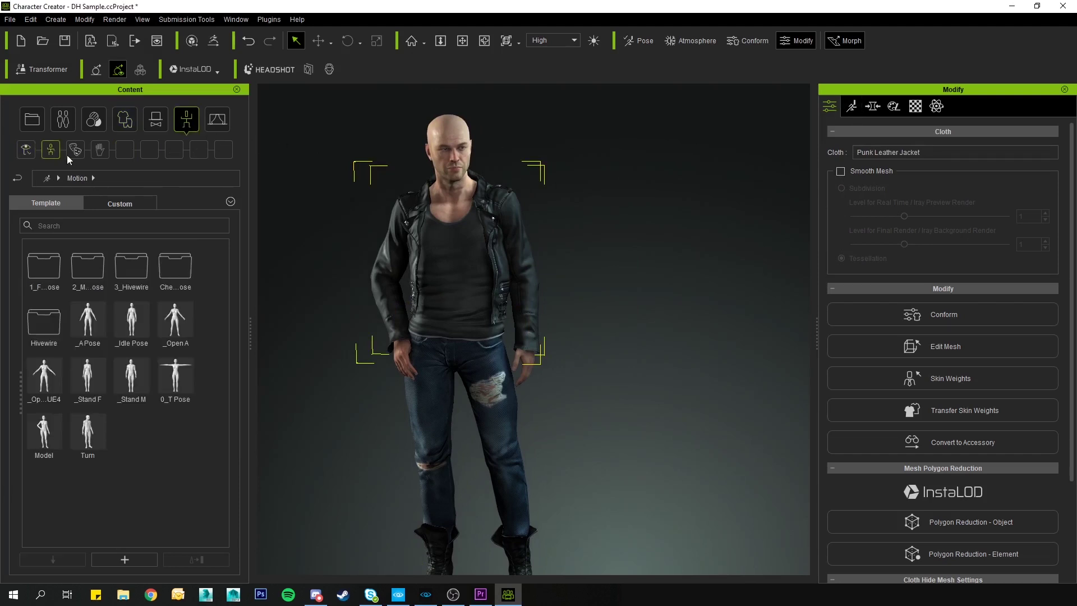
pyautogui.doubleClick(91, 267)
pyautogui.doubleClick(51, 489)
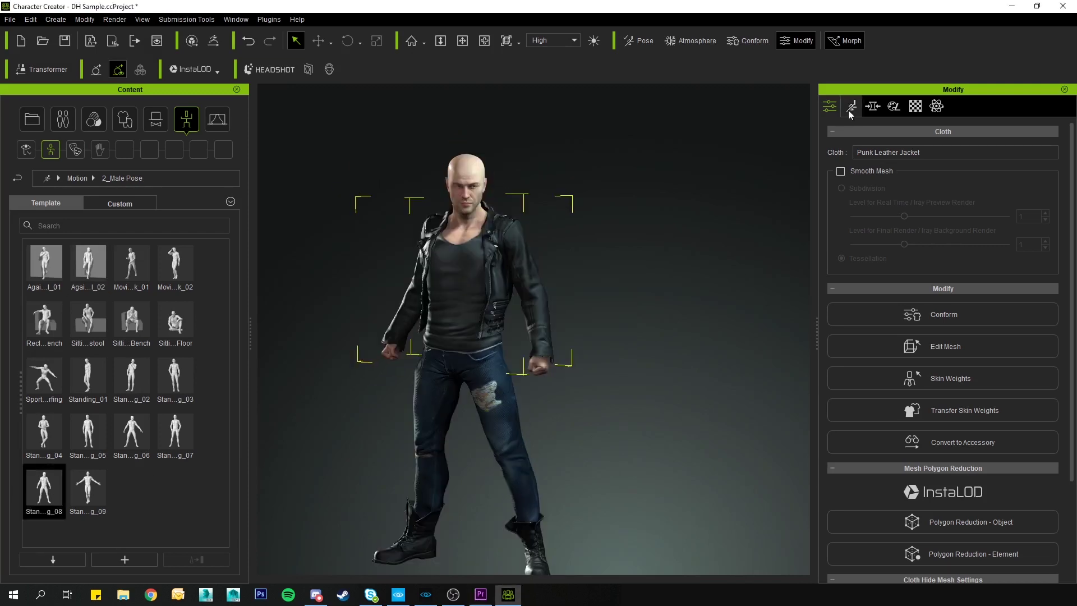
# - Open Edit Pose and rotate the character's head to one side
pyautogui.click(850, 110)
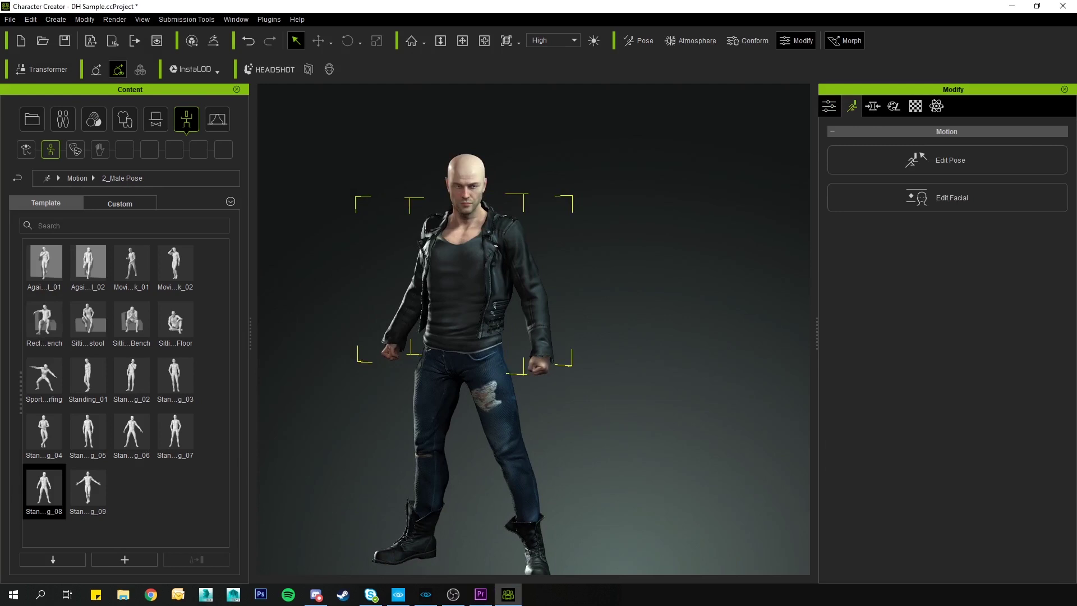
pyautogui.hotkey('alt', 'Tab')
pyautogui.click(938, 171)
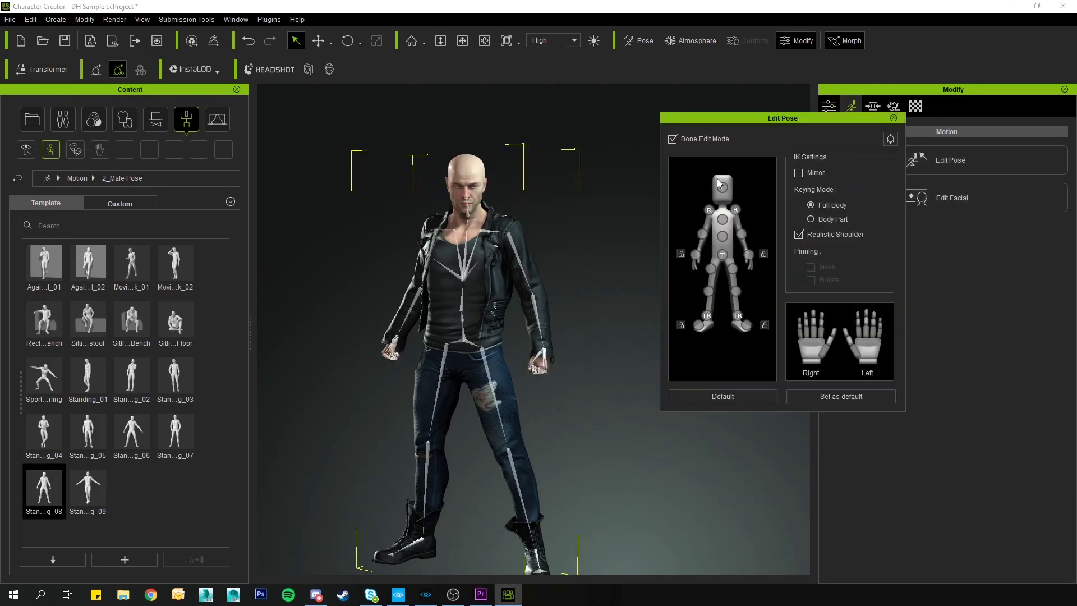
pyautogui.click(725, 190)
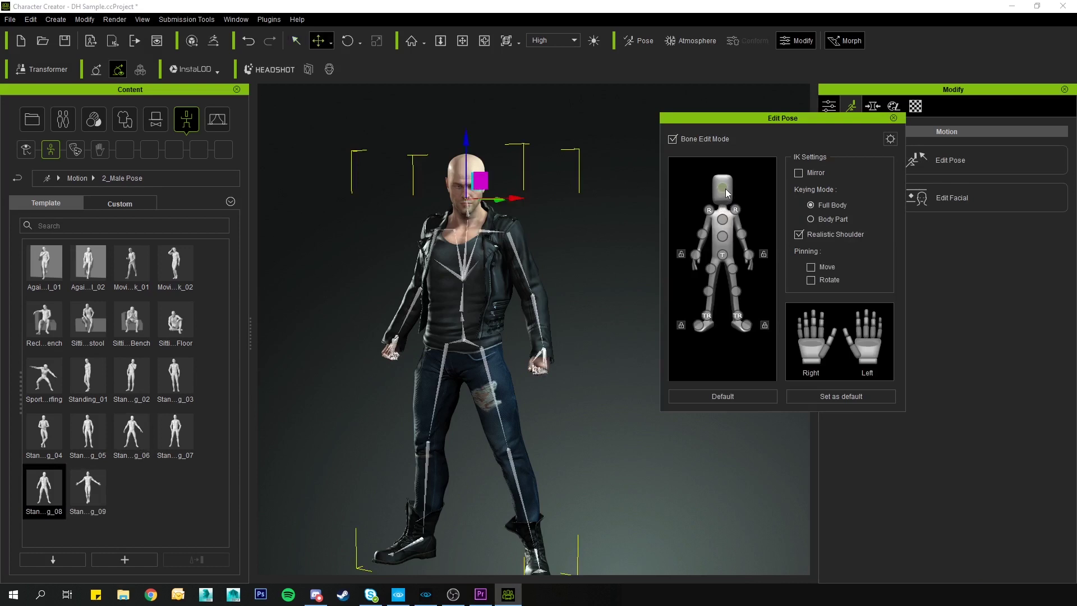
pyautogui.press('e')
pyautogui.moveTo(491, 197)
pyautogui.mouseDown()
pyautogui.moveTo(474, 199)
pyautogui.moveTo(507, 199)
pyautogui.mouseUp()
# - Rotate both shoulder joints to spread the arms farther from the body, and finish editing the pose
pyautogui.click(738, 214)
pyautogui.moveTo(559, 236); pyautogui.dragTo(581, 234)
pyautogui.click(708, 212)
pyautogui.moveTo(483, 210); pyautogui.dragTo(486, 215)
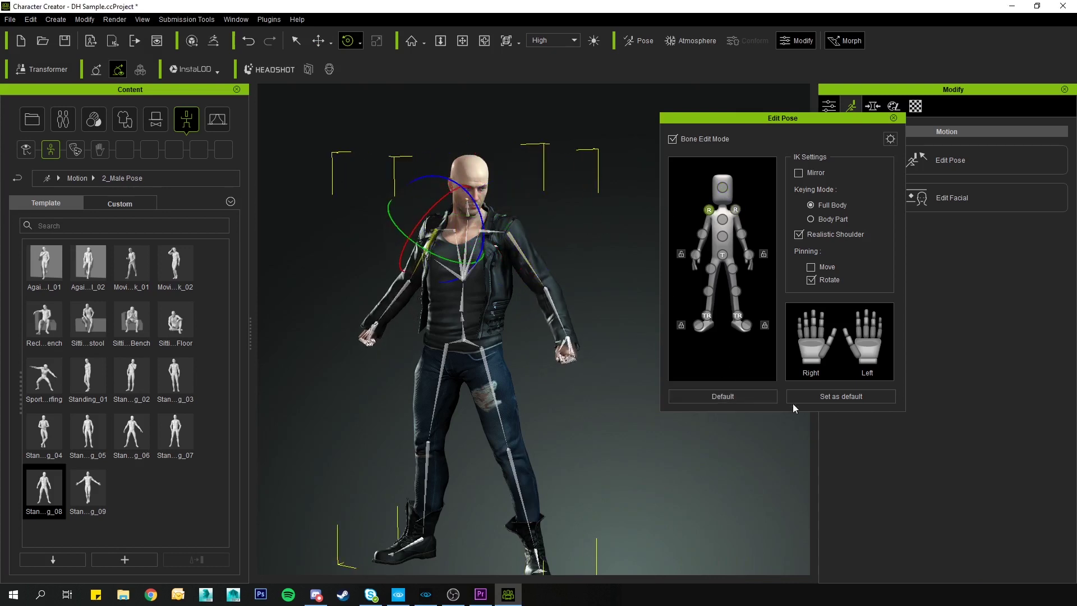
pyautogui.click(894, 118)
# - Open Edit Facial and apply the Angry_3 expression from the 03-Angry expression style
pyautogui.click(962, 197)
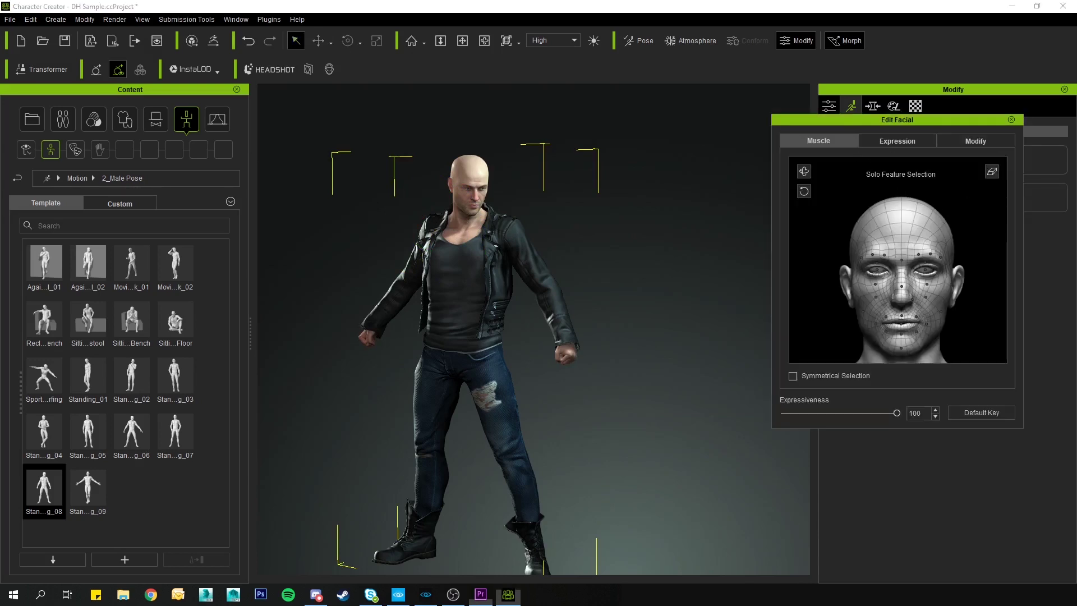
pyautogui.click(898, 141)
pyautogui.click(875, 164)
pyautogui.click(867, 192)
pyautogui.click(914, 226)
# - Reduce the facial Expressiveness to 49, switch the expression to Angry_7 and finish the facial editing
pyautogui.scroll(5, 470, 164)
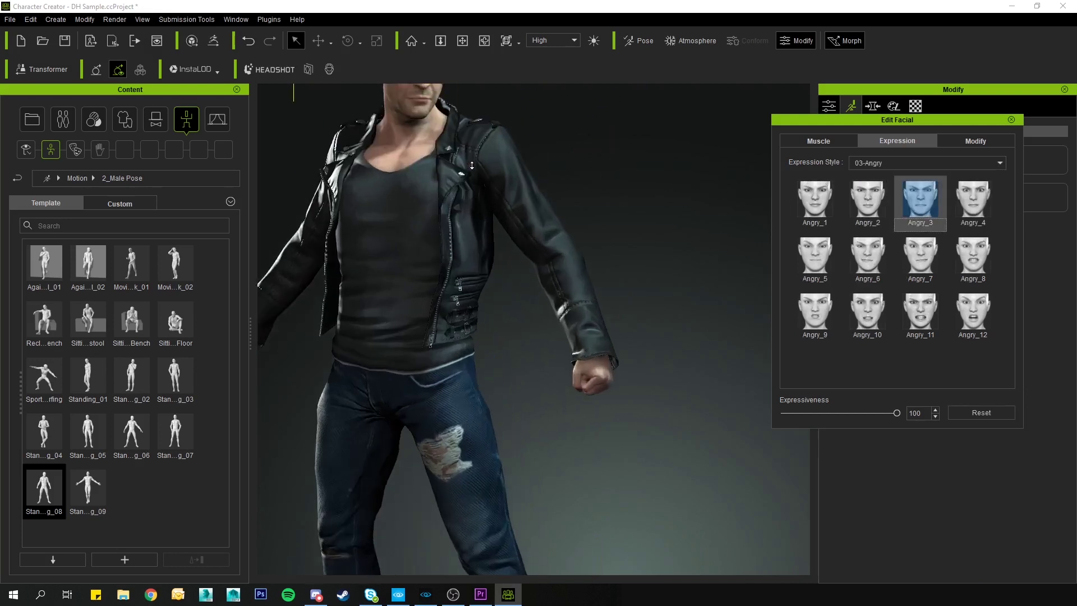
pyautogui.moveTo(470, 165); pyautogui.dragTo(561, 337, button='middle')
pyautogui.scroll(3, 556, 179)
pyautogui.moveTo(572, 163); pyautogui.dragTo(516, 160, button='right')
pyautogui.moveTo(896, 414); pyautogui.dragTo(829, 416)
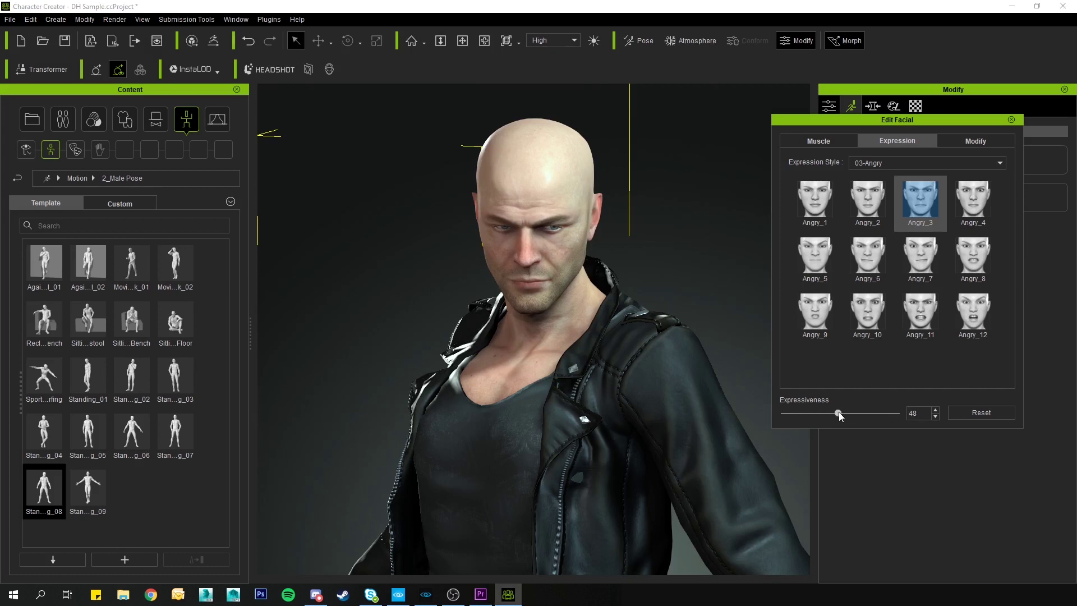
pyautogui.click(925, 268)
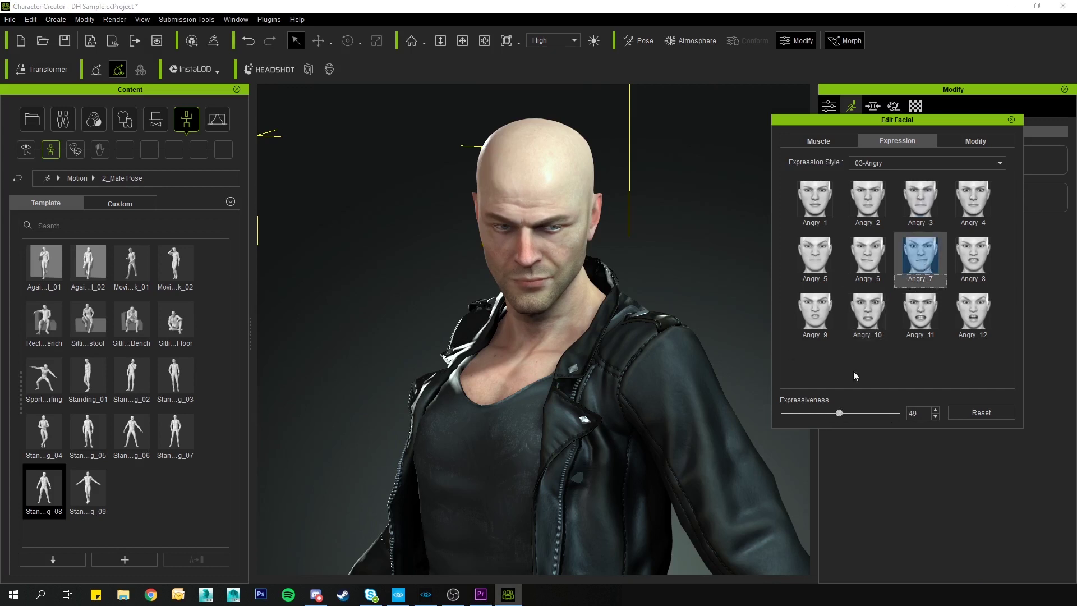
pyautogui.click(1011, 120)
# - Examine the posed character, its leather jacket and jeans from the front, sides and back
pyautogui.scroll(-5, 409, 449)
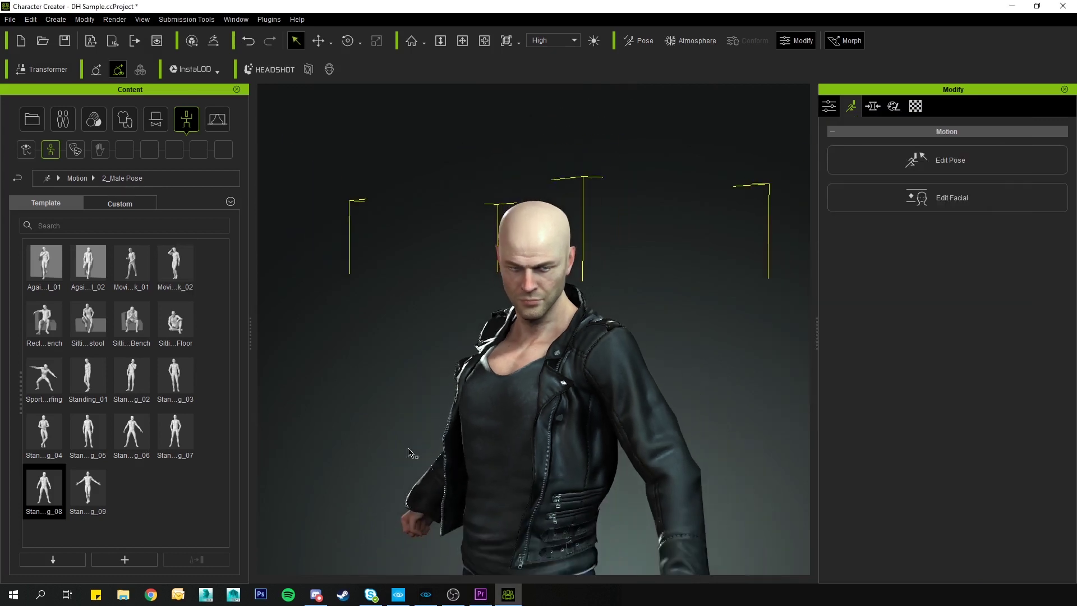
pyautogui.moveTo(740, 336); pyautogui.dragTo(744, 154, button='middle')
pyautogui.scroll(-3, 704, 356)
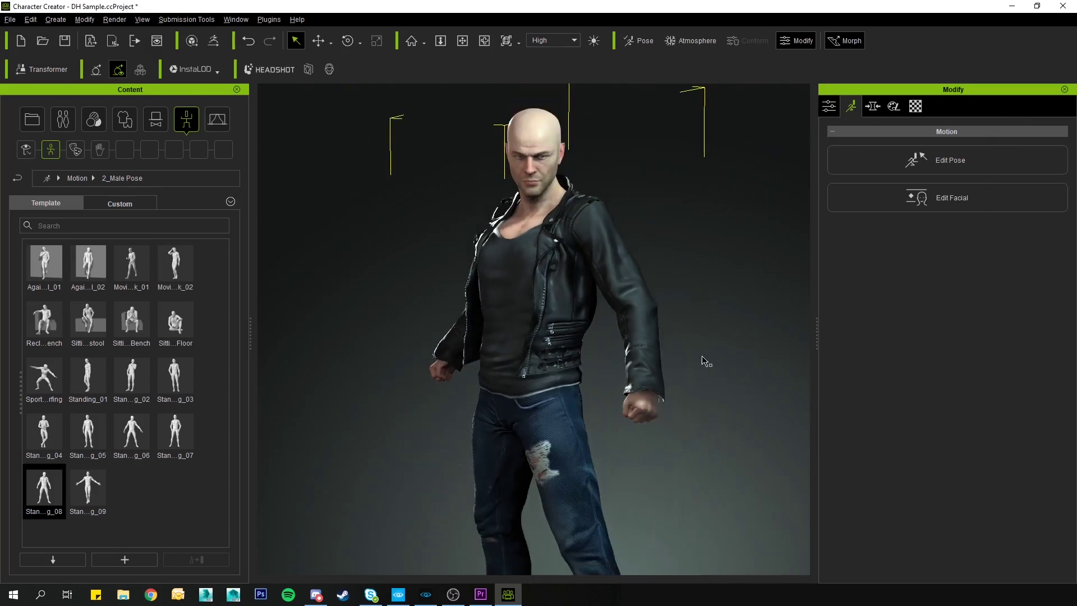
pyautogui.moveTo(706, 290); pyautogui.dragTo(709, 335, button='middle')
pyautogui.moveTo(720, 314); pyautogui.dragTo(502, 343, button='right')
pyautogui.moveTo(687, 338); pyautogui.dragTo(418, 340, button='right')
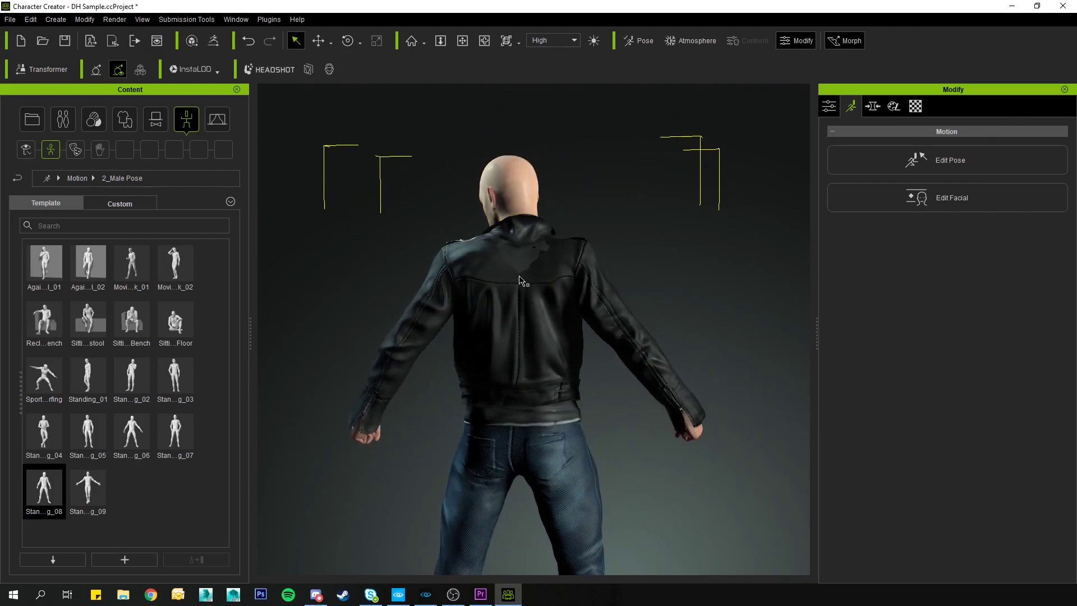
pyautogui.moveTo(744, 300); pyautogui.dragTo(418, 318, button='right')
pyautogui.moveTo(628, 314); pyautogui.dragTo(418, 355, button='right')
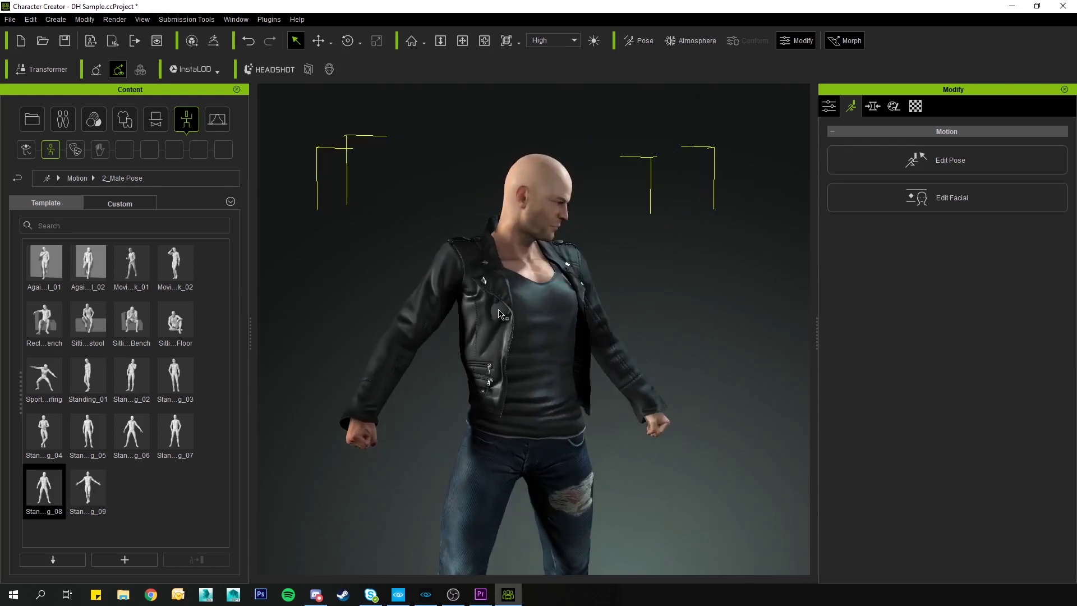
# - Open the Conform settings for the Punk Leather Jacket, calculate its collision and inspect the fit on the character
pyautogui.click(482, 351)
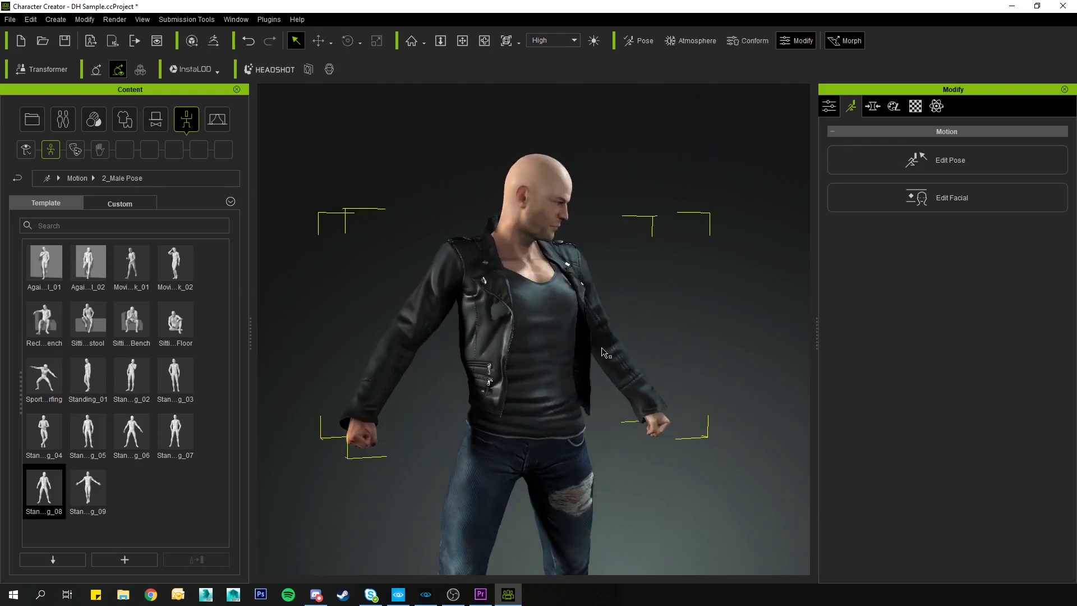
pyautogui.click(828, 108)
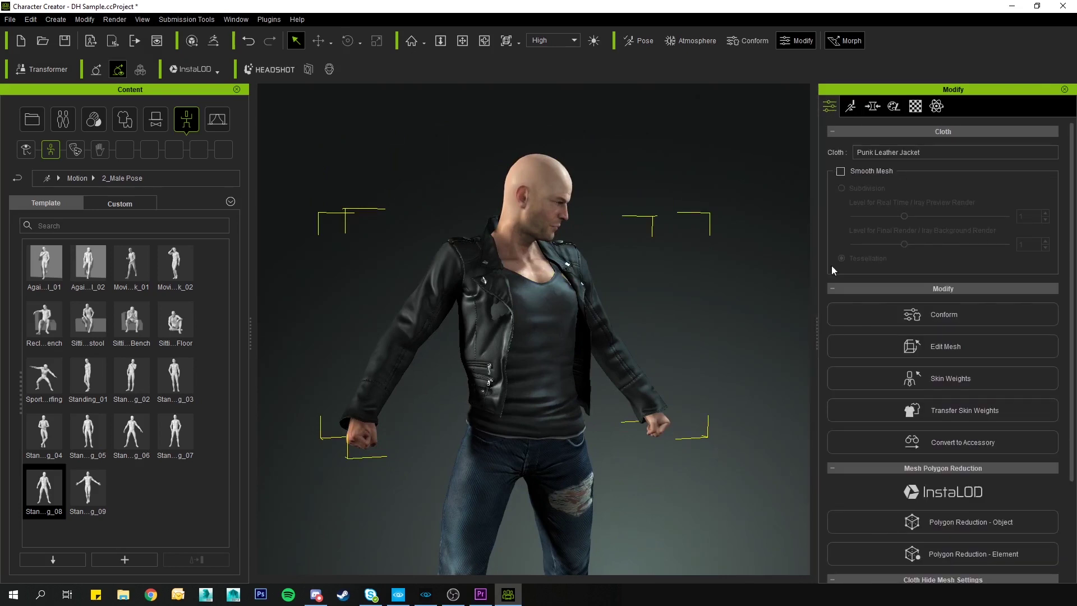
pyautogui.click(914, 319)
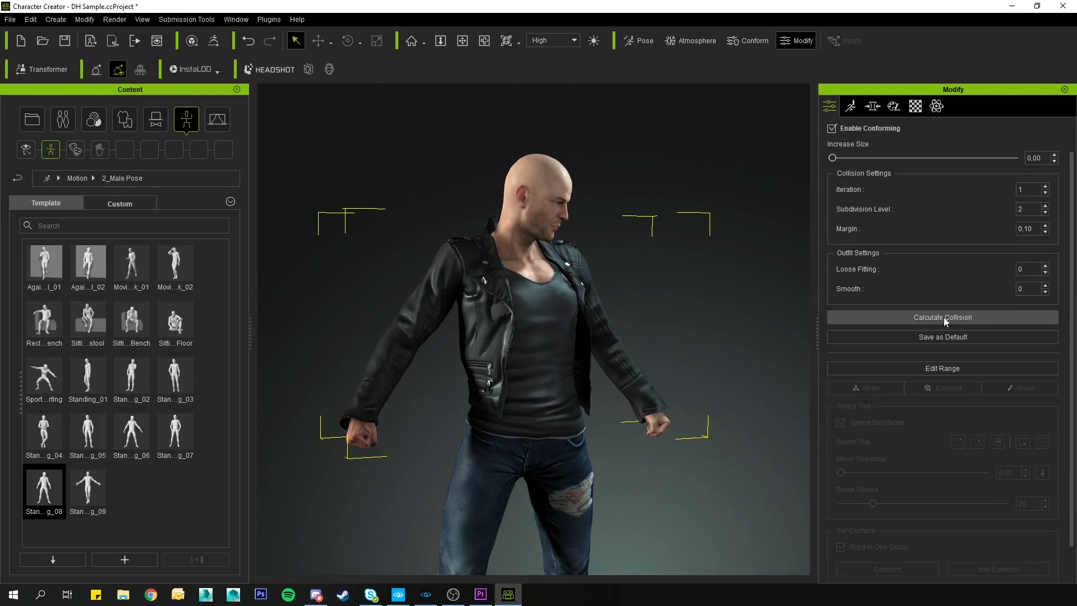
pyautogui.click(945, 320)
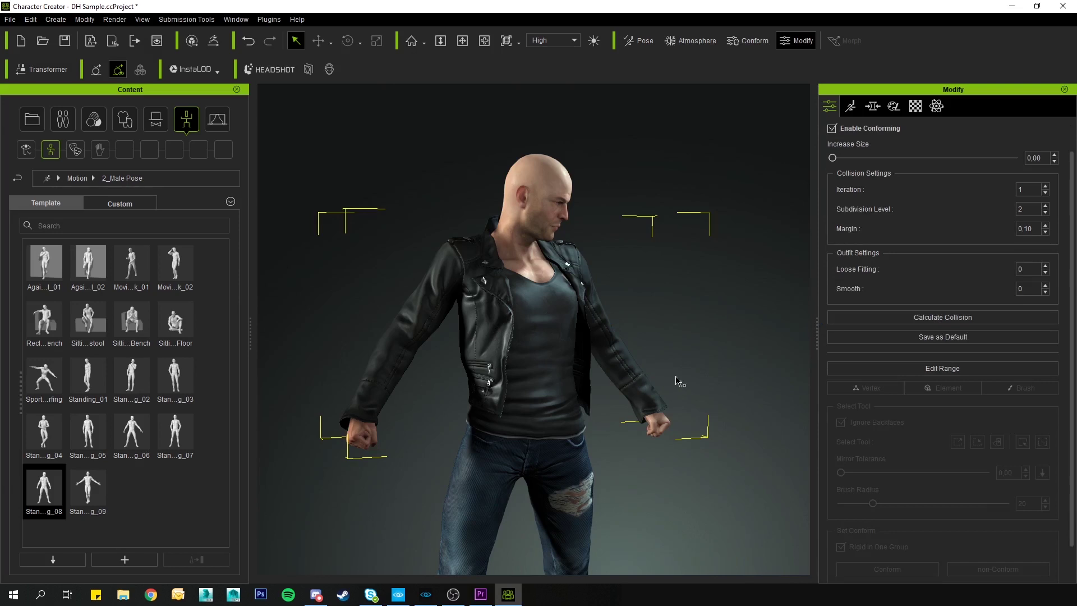
pyautogui.click(757, 296)
pyautogui.moveTo(763, 338); pyautogui.dragTo(460, 349, button='right')
pyautogui.scroll(-2, 515, 384)
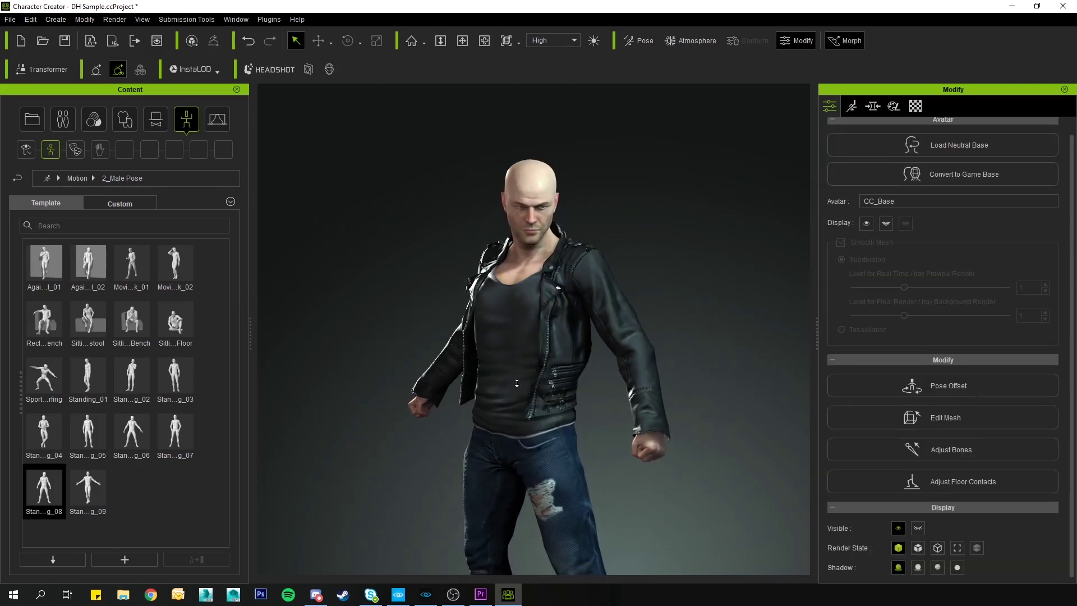
pyautogui.moveTo(707, 540); pyautogui.dragTo(696, 437, button='middle')
pyautogui.scroll(-3, 681, 440)
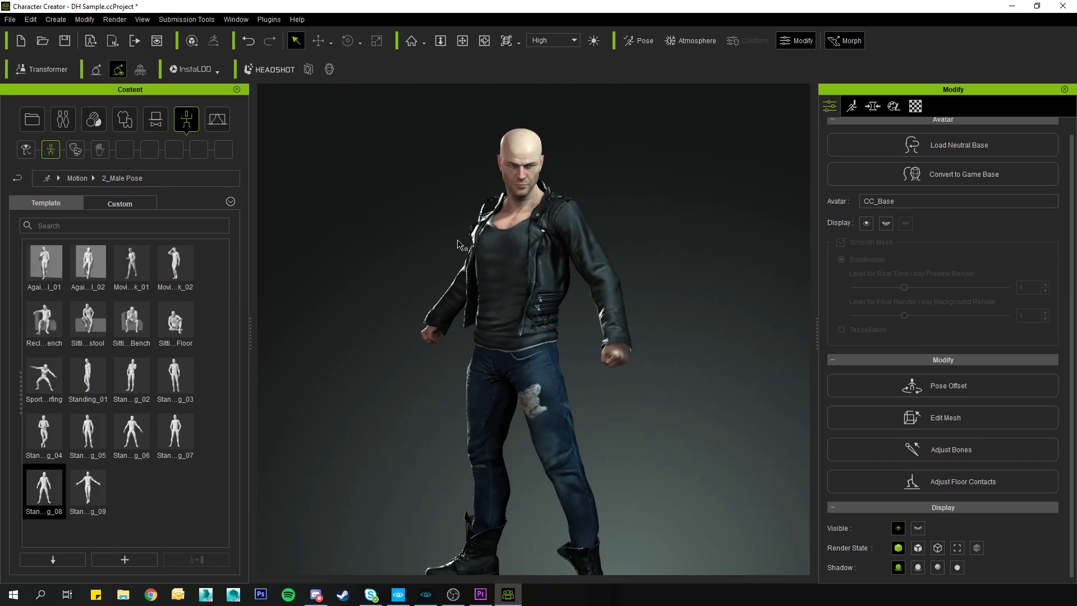
# - Activate the Appearance Editor for the jeans and widen the area showing their dynamic texture parameters
pyautogui.click(895, 106)
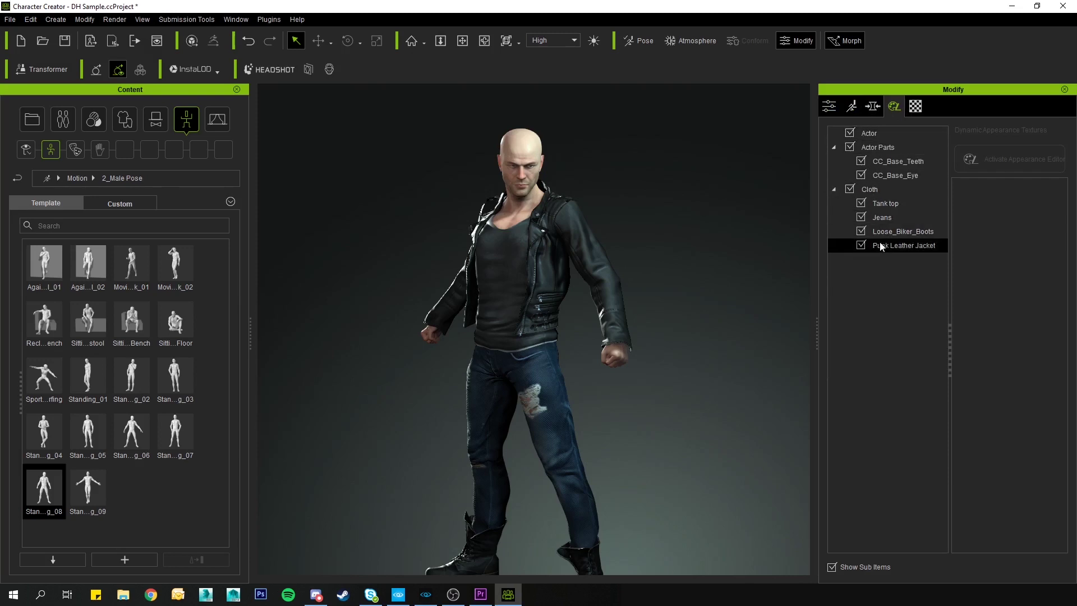
pyautogui.click(884, 209)
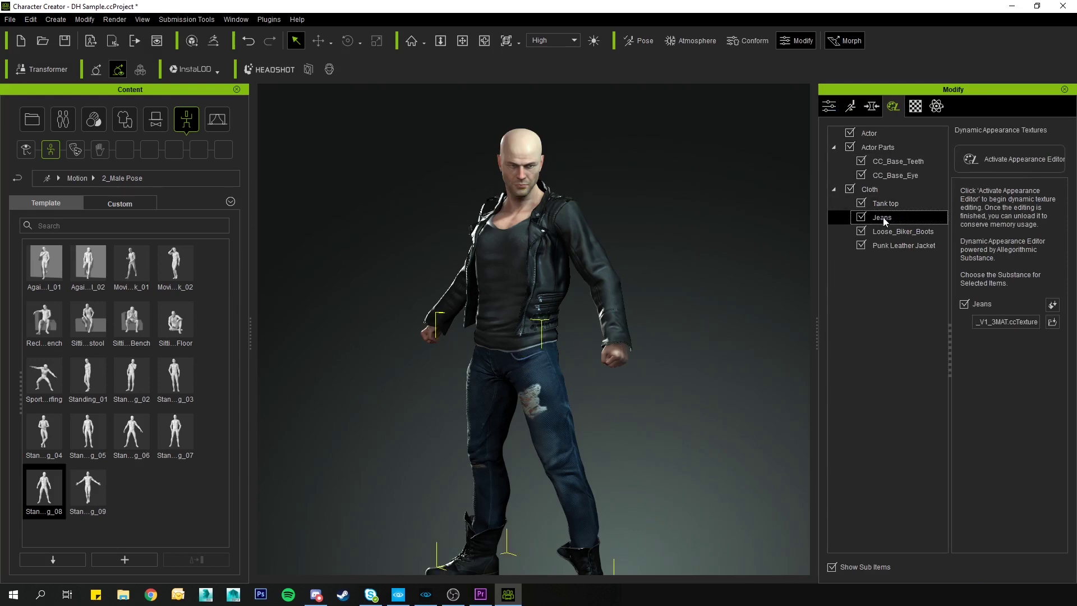
pyautogui.click(884, 230)
pyautogui.click(882, 221)
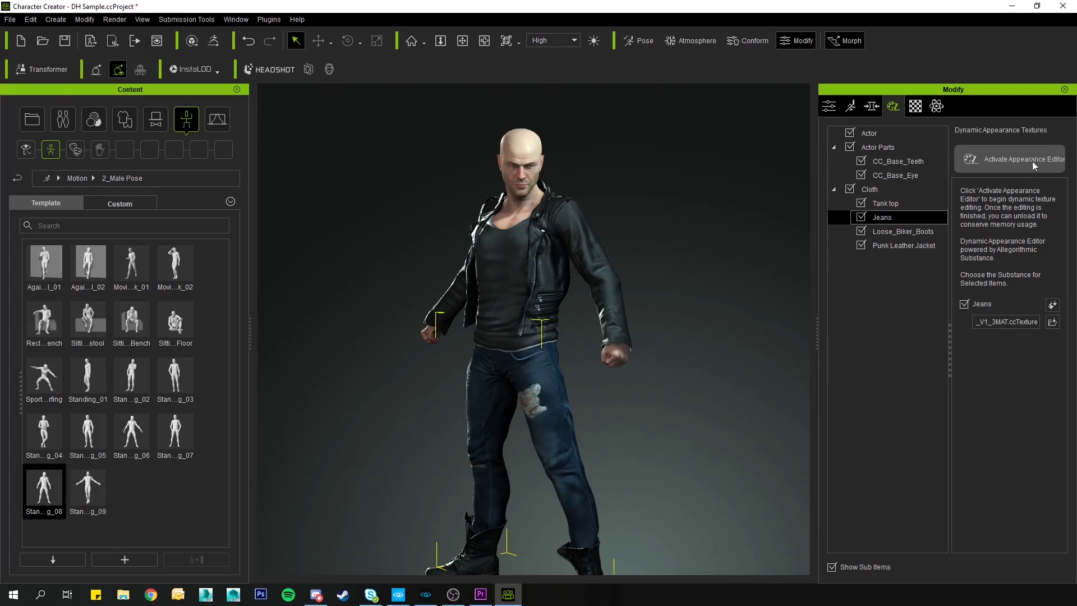
pyautogui.click(1014, 160)
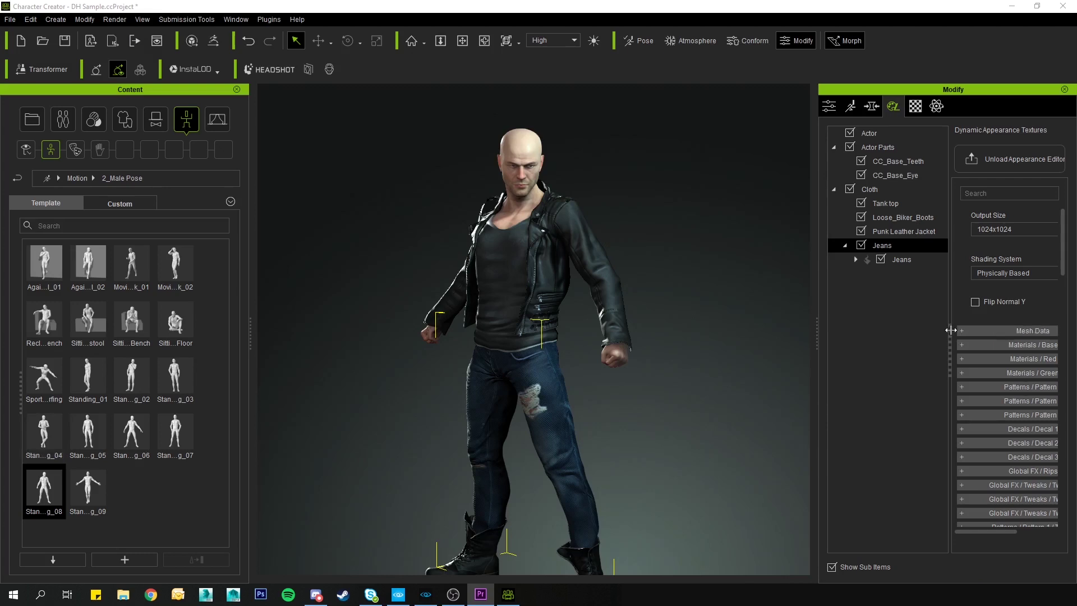
pyautogui.moveTo(950, 331); pyautogui.dragTo(898, 331)
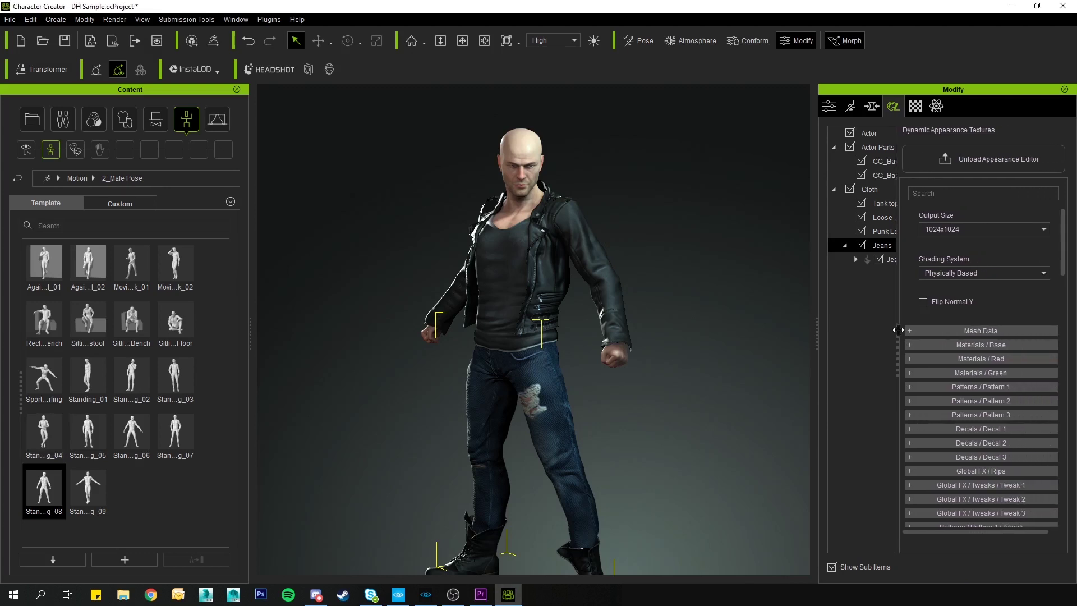
# - Set the jeans' texture output size to 2048x2048, look through the material parameter groups and unload the Appearance Editor
pyautogui.click(947, 236)
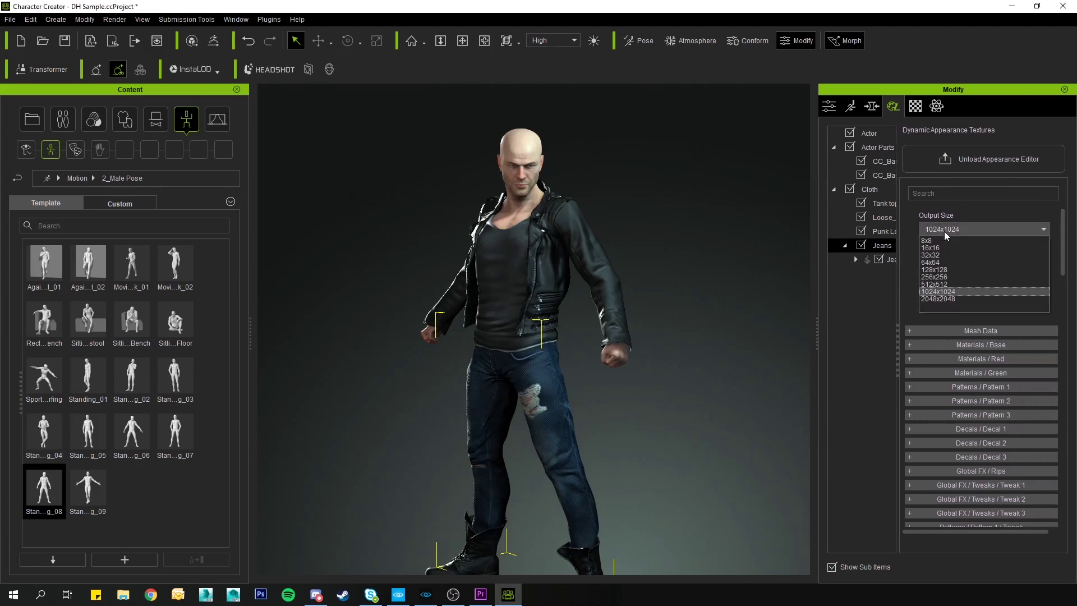
pyautogui.click(929, 299)
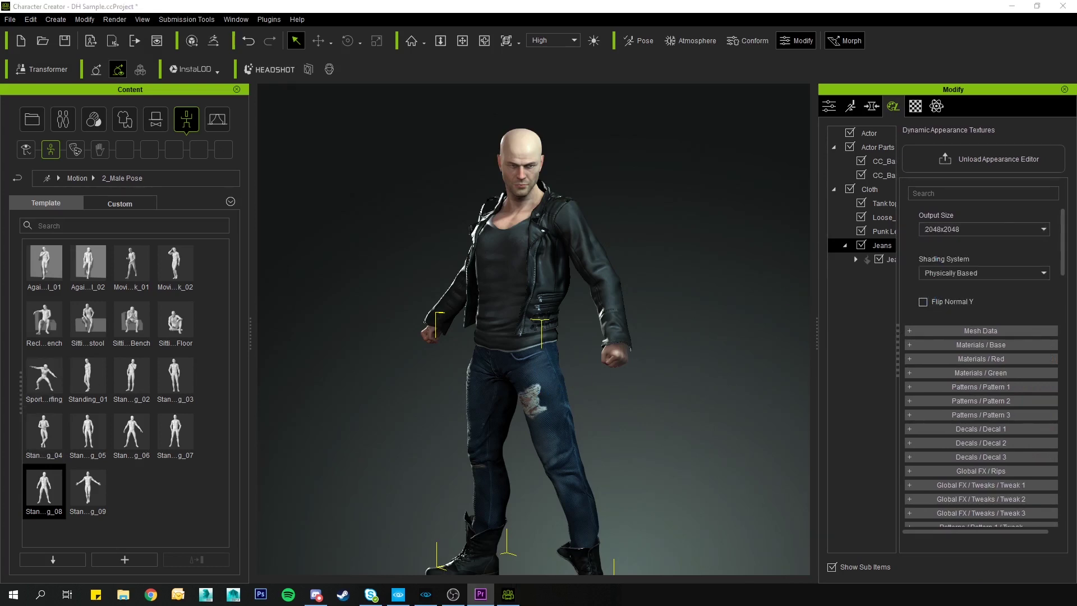
pyautogui.scroll(-5, 1011, 342)
pyautogui.scroll(-10, 975, 333)
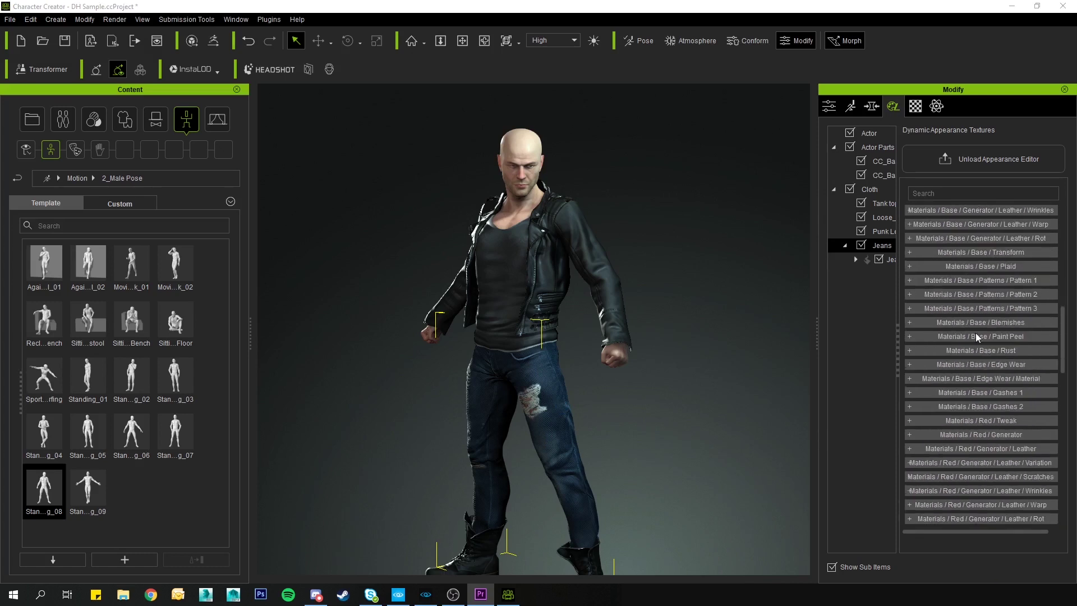
pyautogui.scroll(-10, 978, 330)
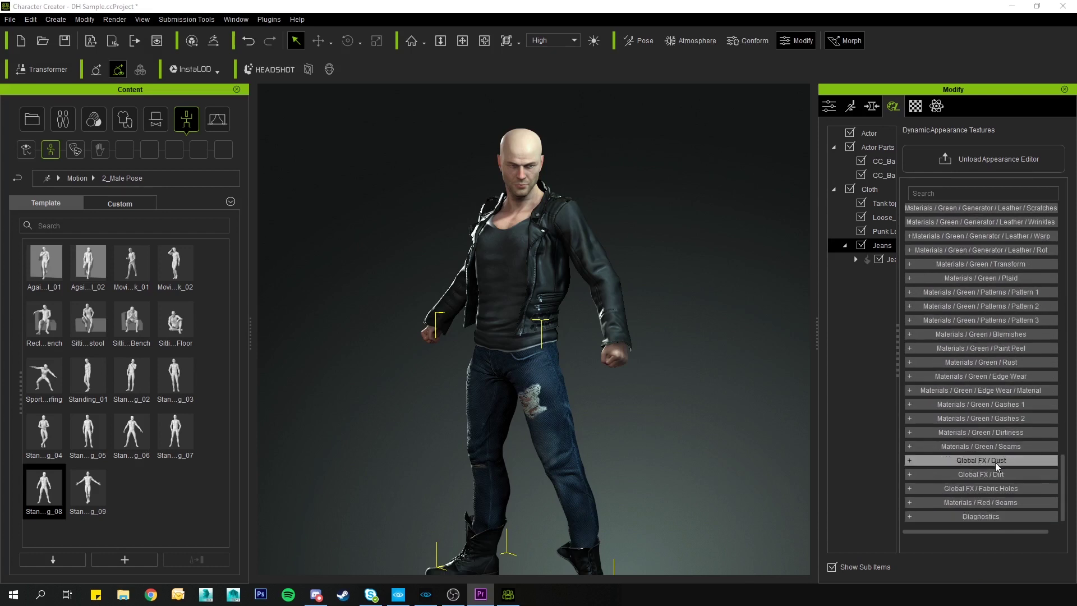
pyautogui.scroll(5, 958, 480)
pyautogui.scroll(10, 960, 474)
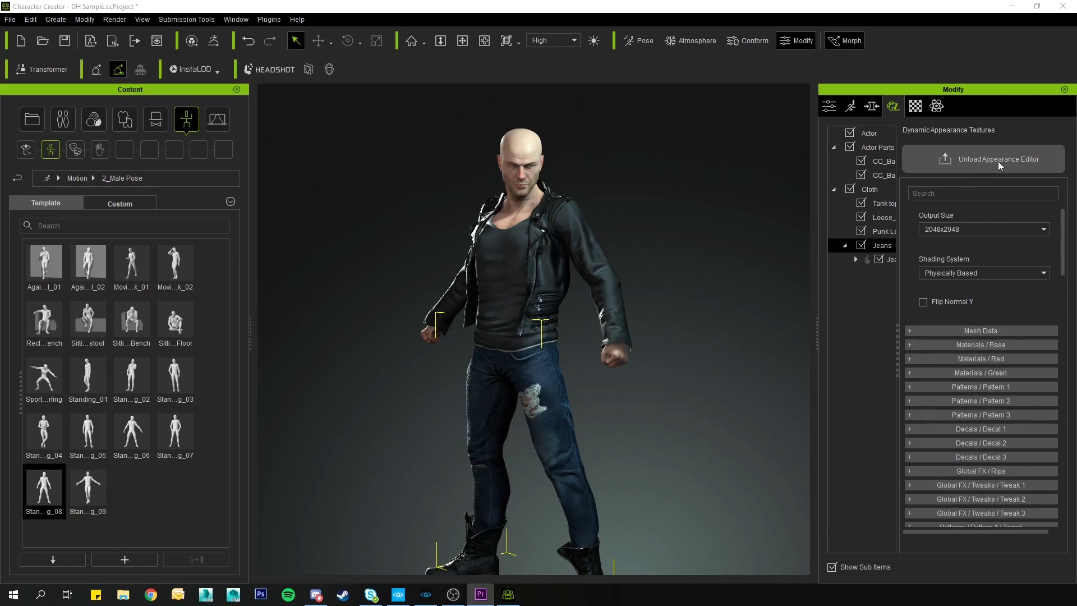
pyautogui.click(977, 161)
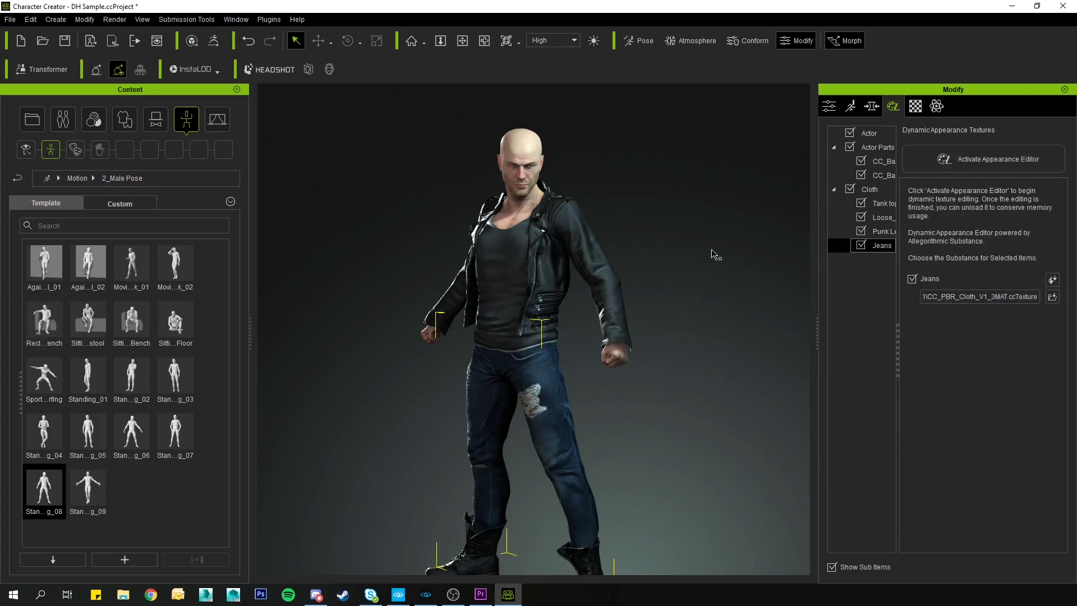
# - Examine the texture channels, shader settings and material settings of the body's Std_Skin_Head material
pyautogui.click(916, 106)
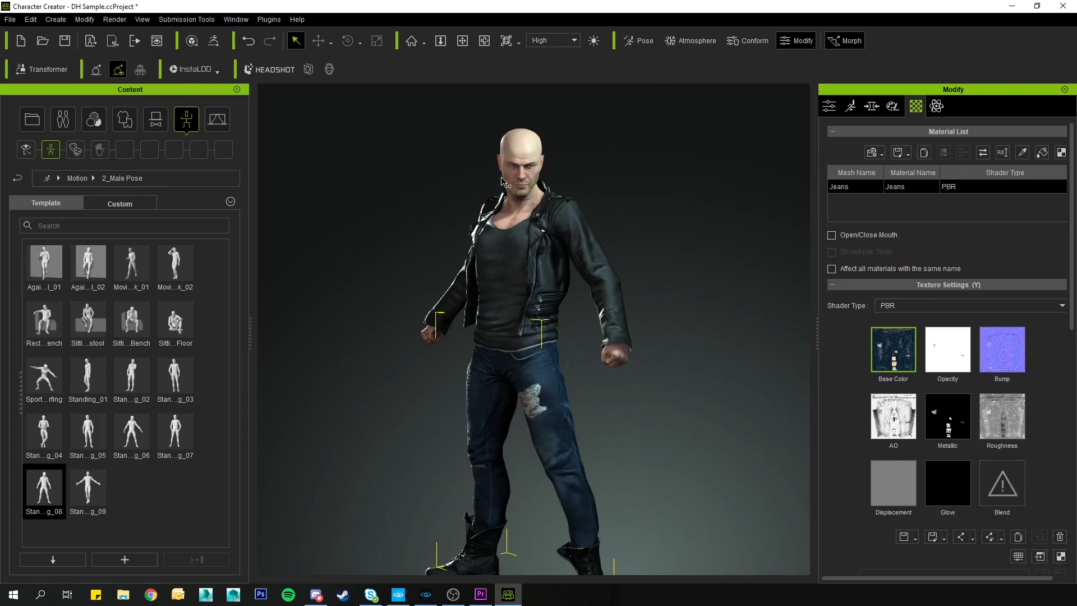
pyautogui.click(526, 152)
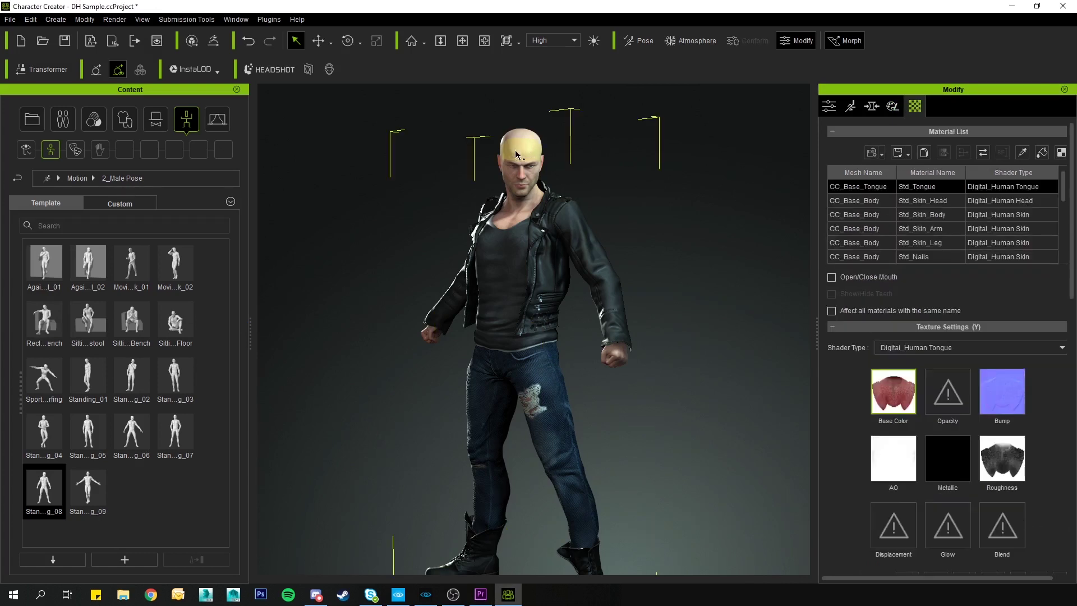
pyautogui.click(923, 201)
pyautogui.scroll(-1, 917, 417)
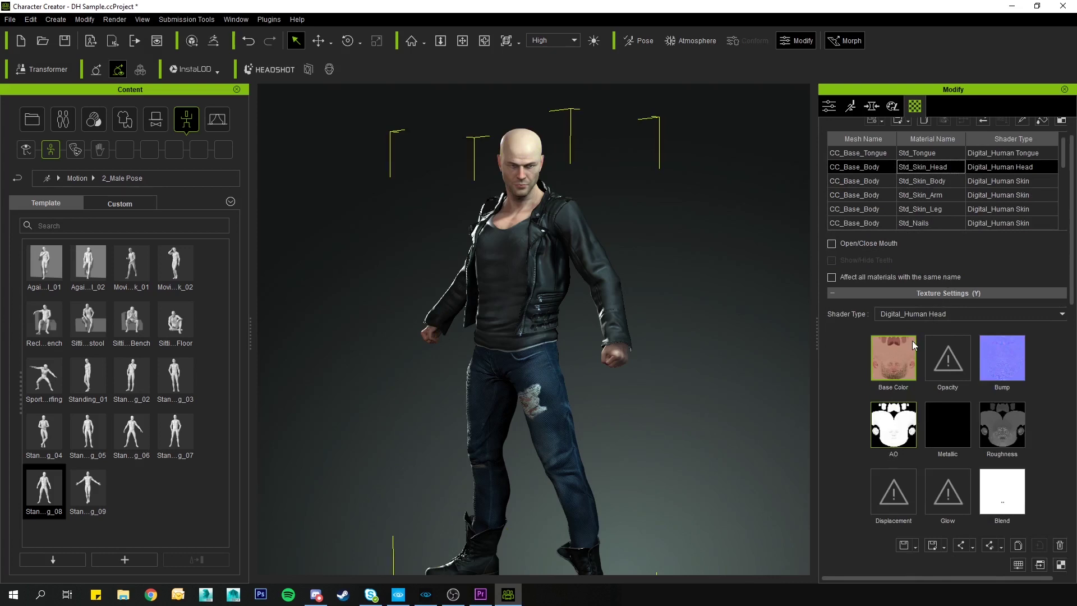
pyautogui.scroll(-4, 912, 341)
pyautogui.scroll(-9, 985, 337)
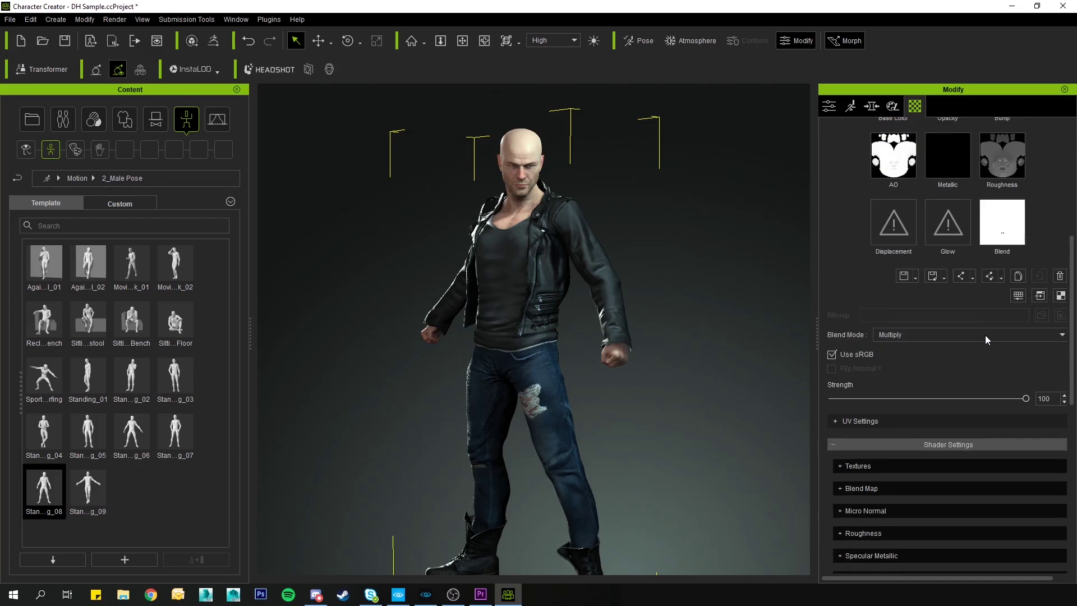
pyautogui.scroll(-8, 986, 336)
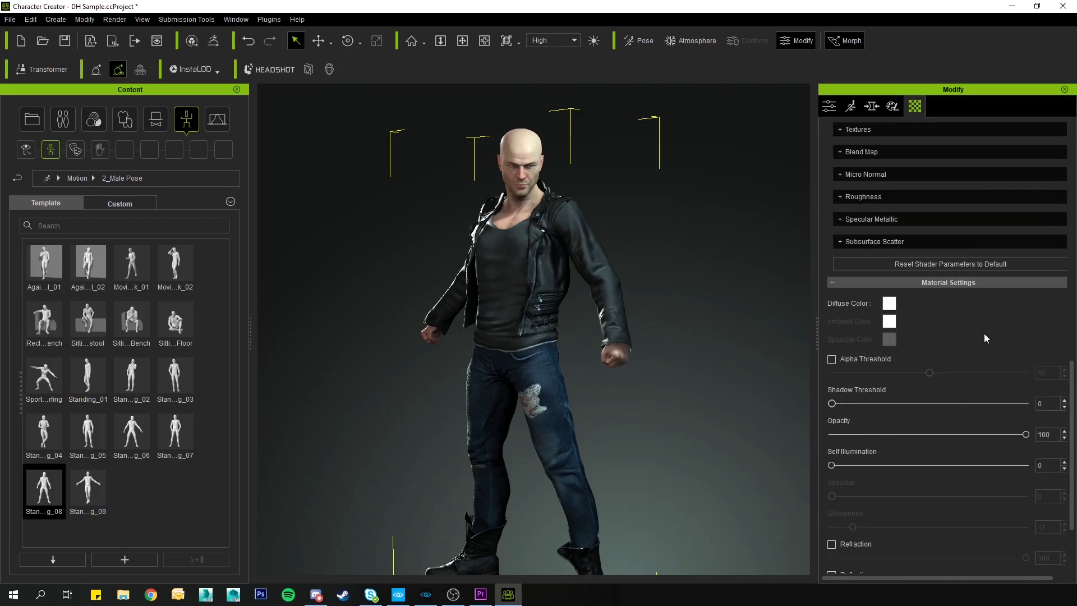
pyautogui.scroll(20, 982, 333)
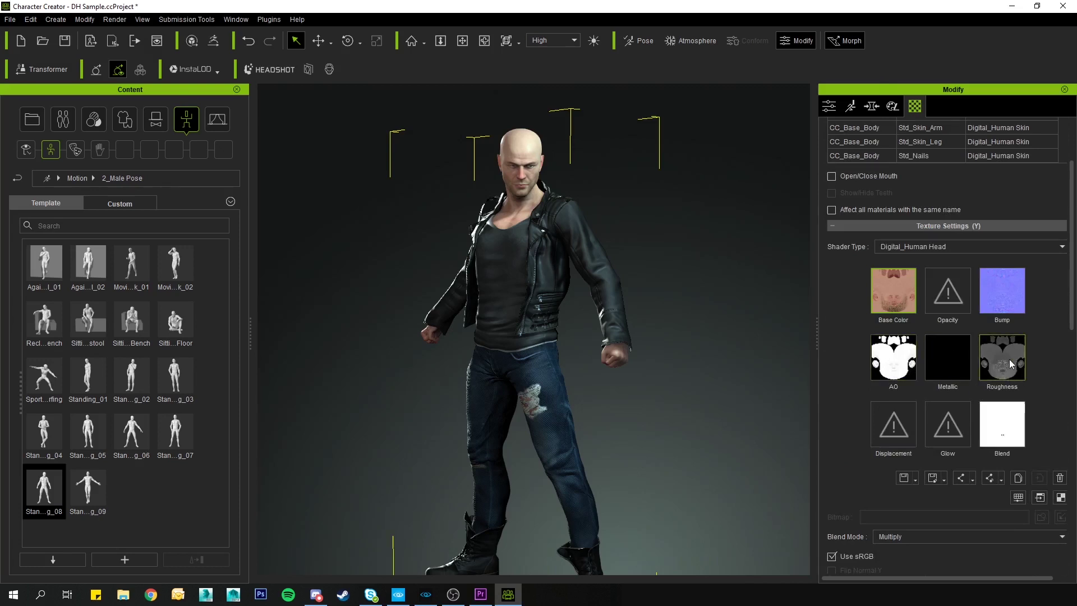
pyautogui.scroll(3, 957, 301)
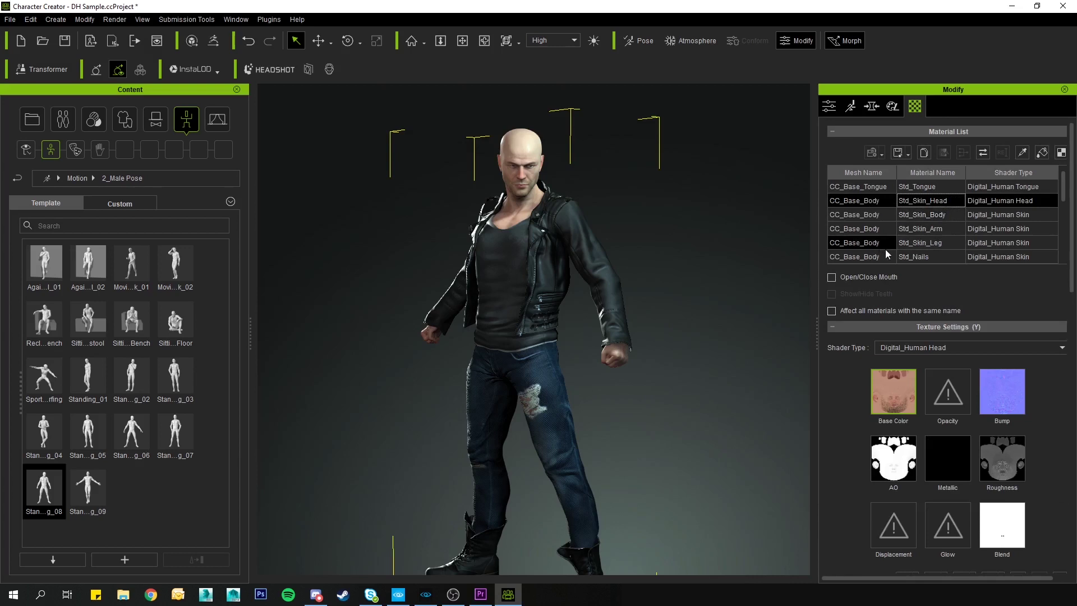
# - Launch the head skin's Roughness texture in Photoshop, close the image unchanged and return to Character Creator
pyautogui.rightClick(998, 464)
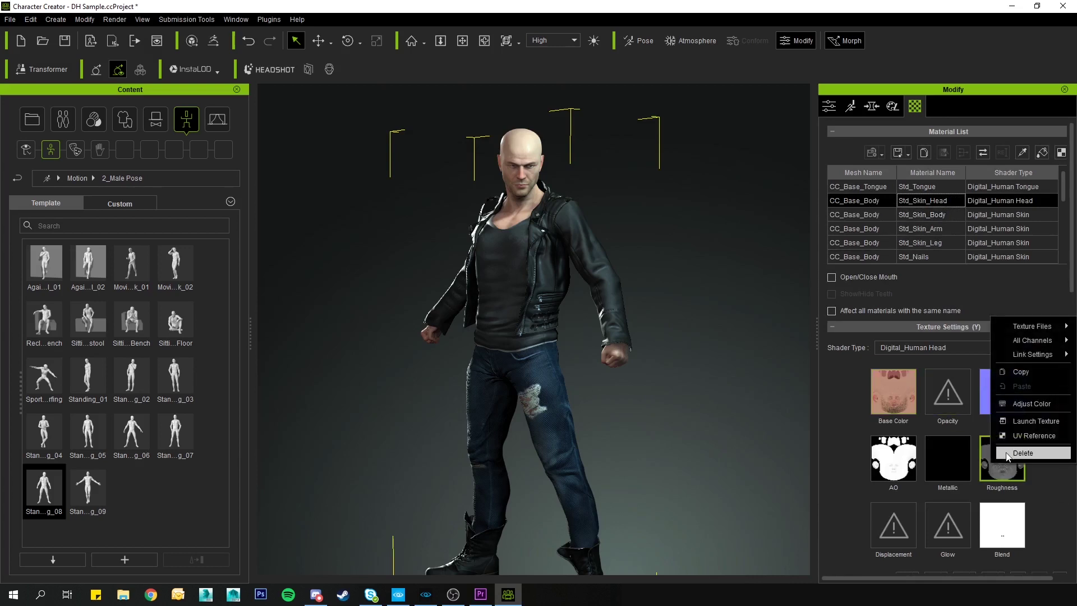
pyautogui.click(1019, 421)
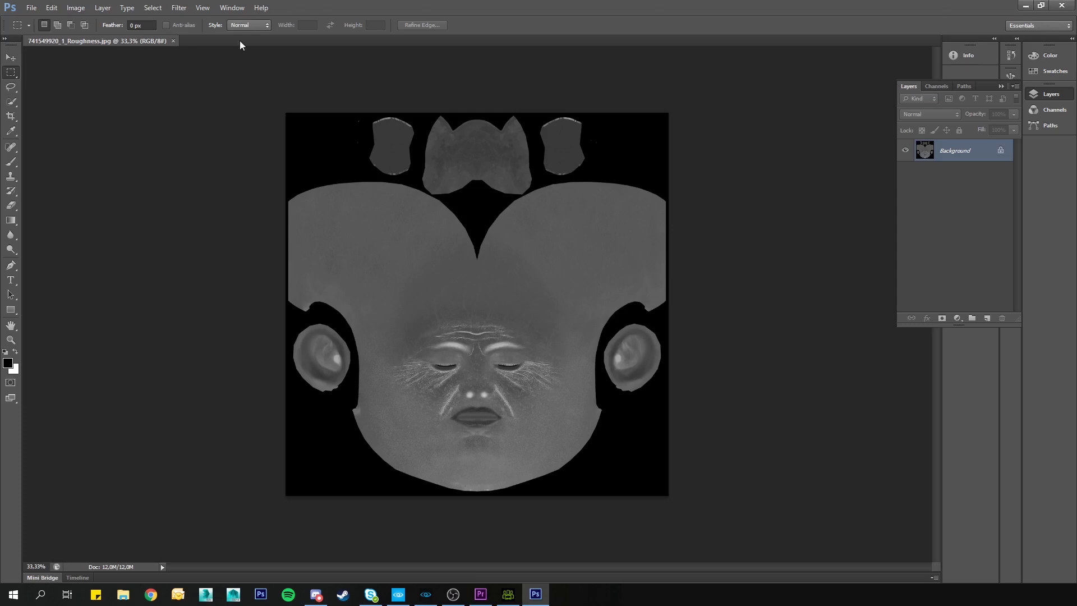
pyautogui.click(173, 41)
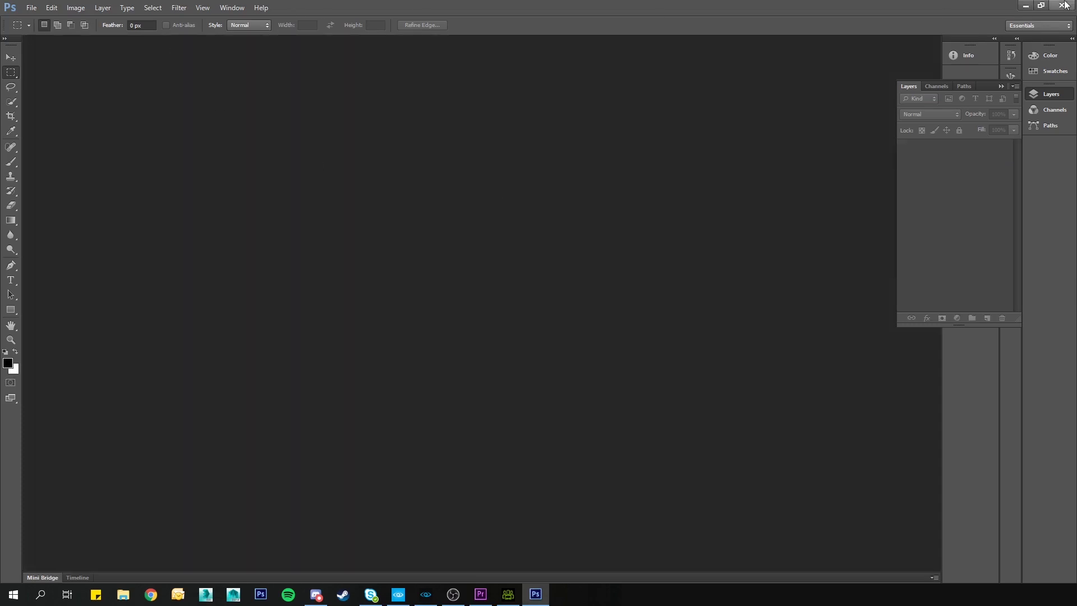
pyautogui.click(1027, 5)
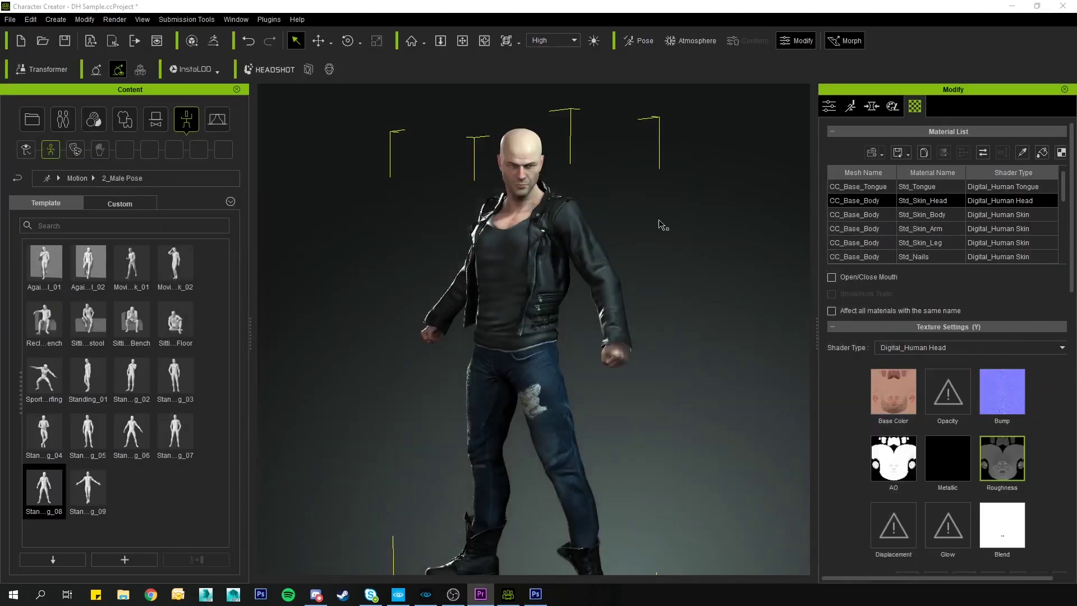
# - Deselect the character and export it by sending it to iClone
pyautogui.click(337, 219)
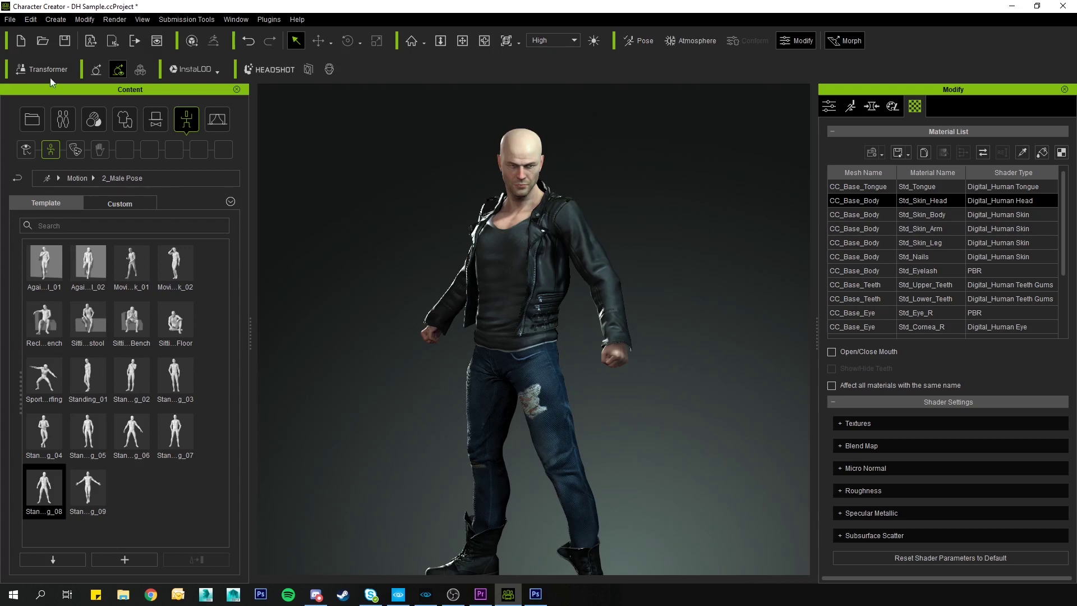
pyautogui.click(10, 19)
pyautogui.moveTo(62, 124)
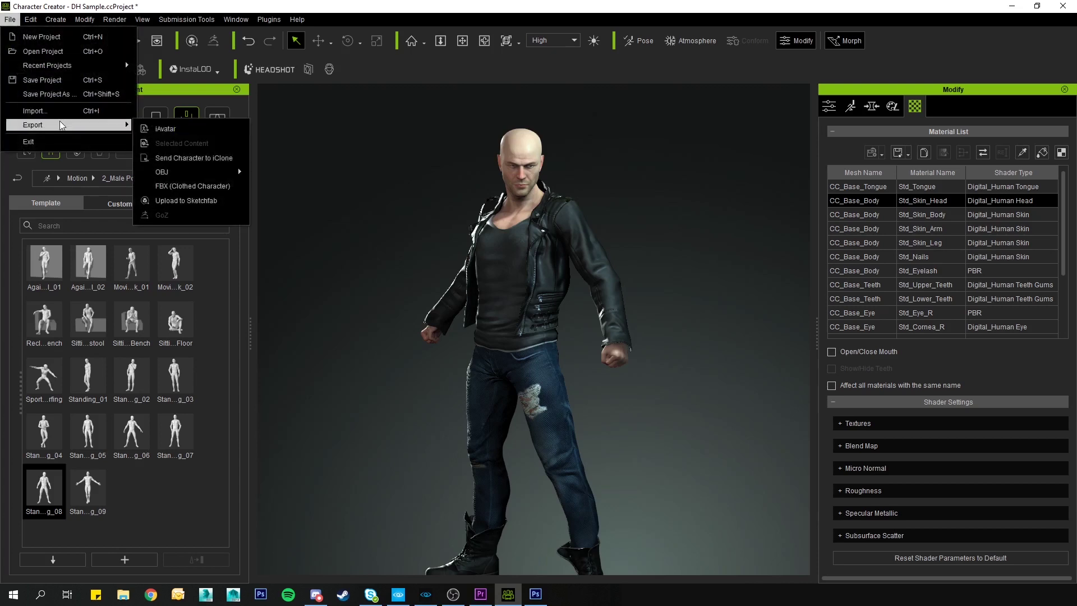
pyautogui.click(194, 157)
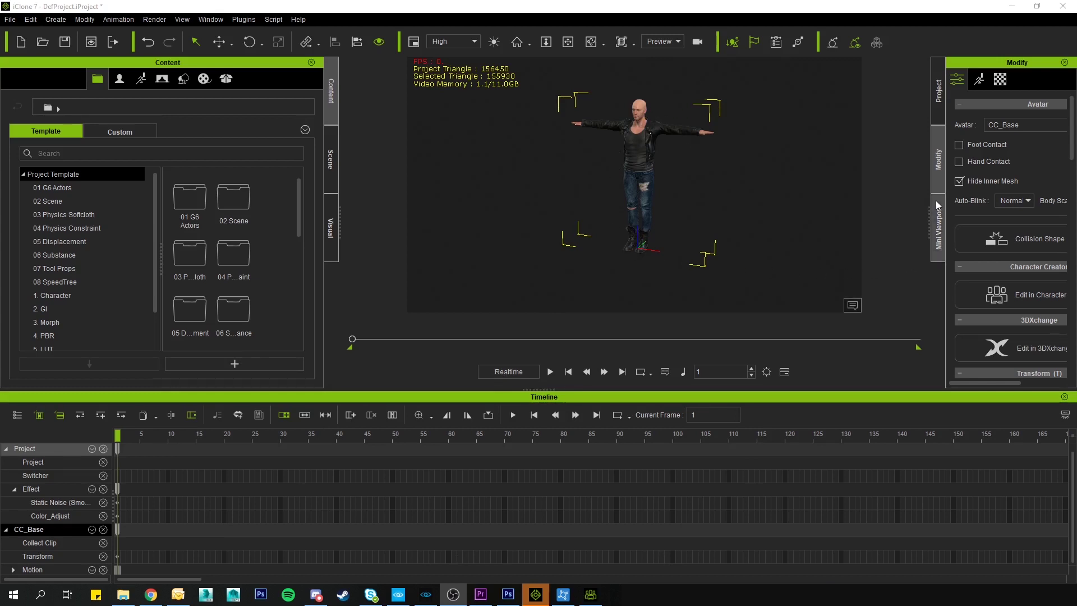
# - Widen the Modify settings area in iClone, bring the imported character closer into view and select it
pyautogui.moveTo(928, 215); pyautogui.dragTo(846, 215)
pyautogui.scroll(2, 608, 116)
pyautogui.moveTo(640, 121)
pyautogui.mouseDown(button='middle')
pyautogui.moveTo(634, 216)
pyautogui.moveTo(636, 119)
pyautogui.mouseUp(button='middle')
pyautogui.moveTo(635, 158)
pyautogui.mouseDown(button='right')
pyautogui.moveTo(656, 128)
pyautogui.moveTo(707, 139)
pyautogui.moveTo(772, 128)
pyautogui.moveTo(628, 144)
pyautogui.mouseUp(button='right')
pyautogui.moveTo(649, 146)
pyautogui.mouseDown(button='middle')
pyautogui.moveTo(620, 168)
pyautogui.moveTo(646, 145)
pyautogui.mouseUp(button='middle')
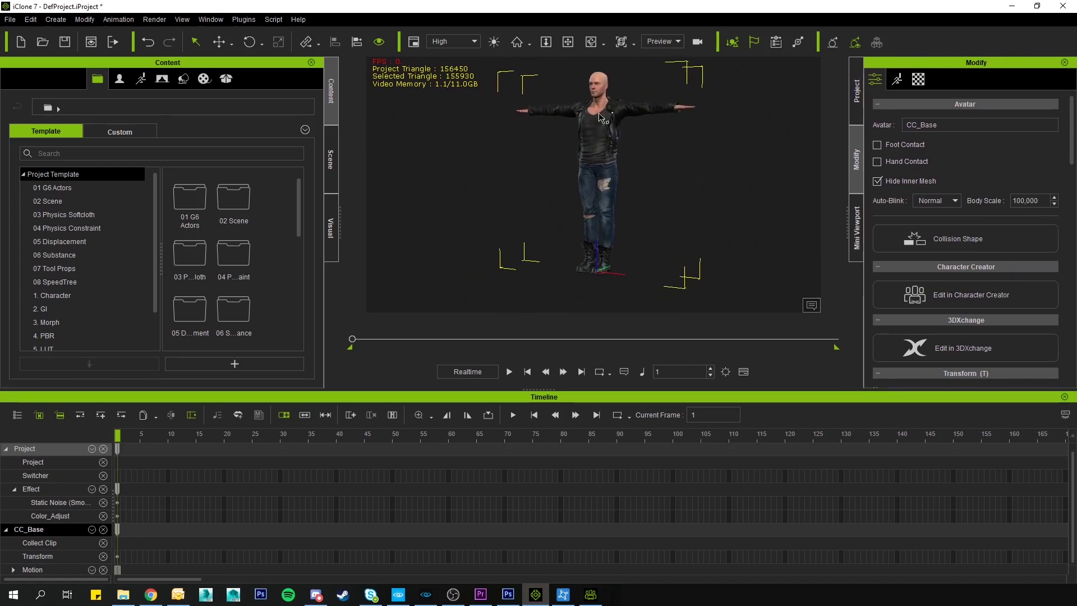
pyautogui.click(738, 164)
pyautogui.click(606, 119)
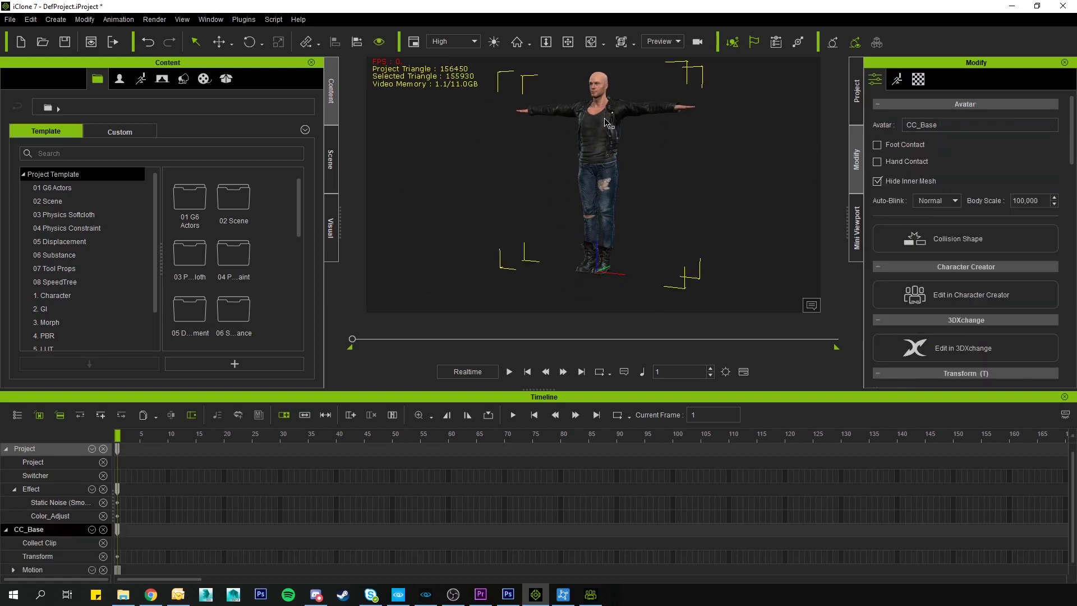
# - Browse the animation templates and expand the MotionPlus and Motion categories
pyautogui.click(141, 80)
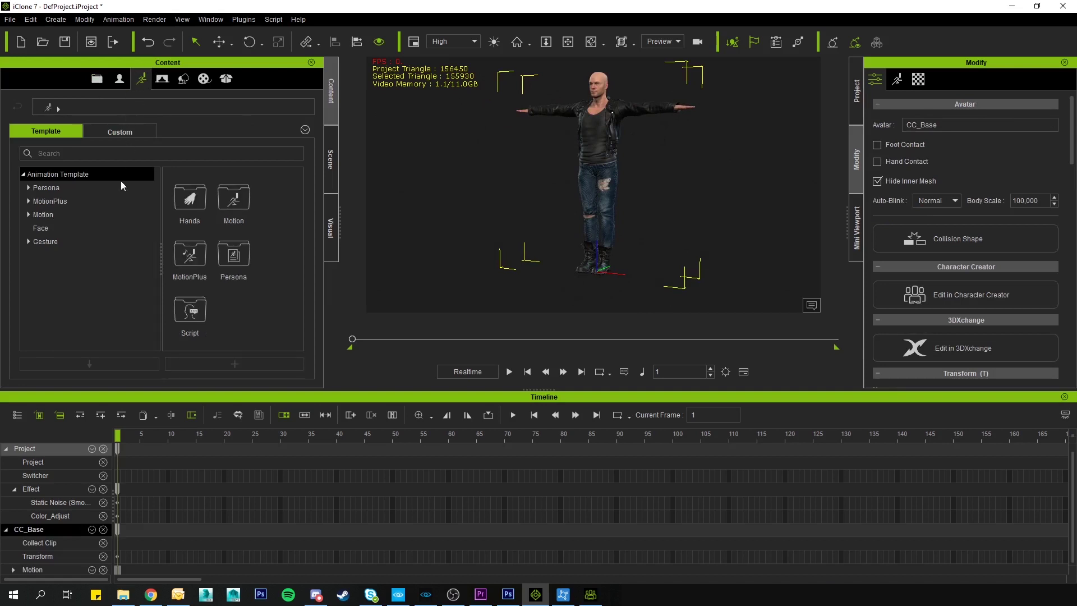
pyautogui.click(29, 200)
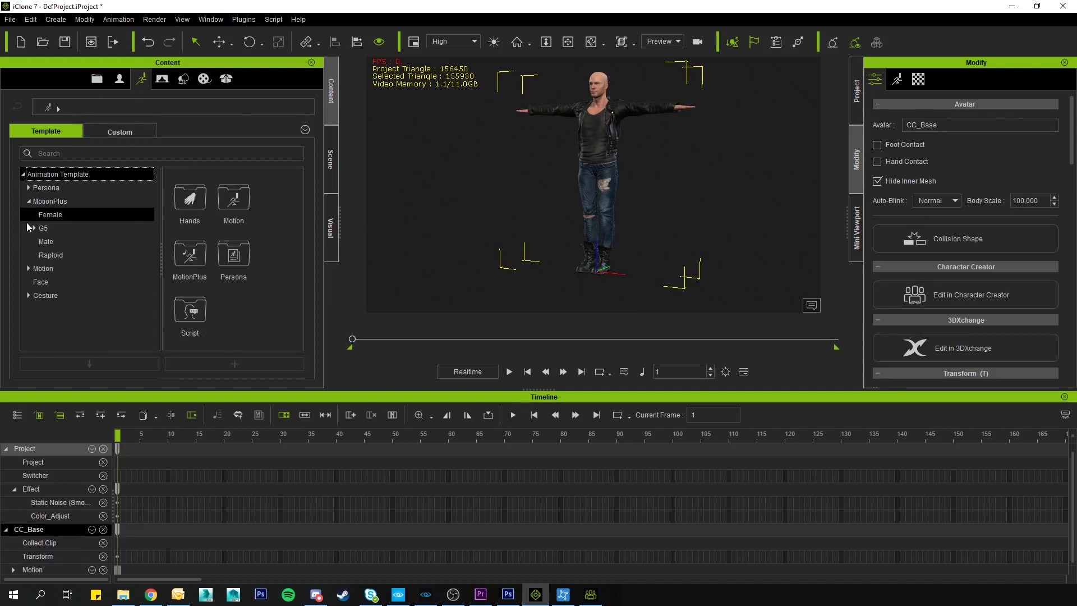
pyautogui.click(28, 269)
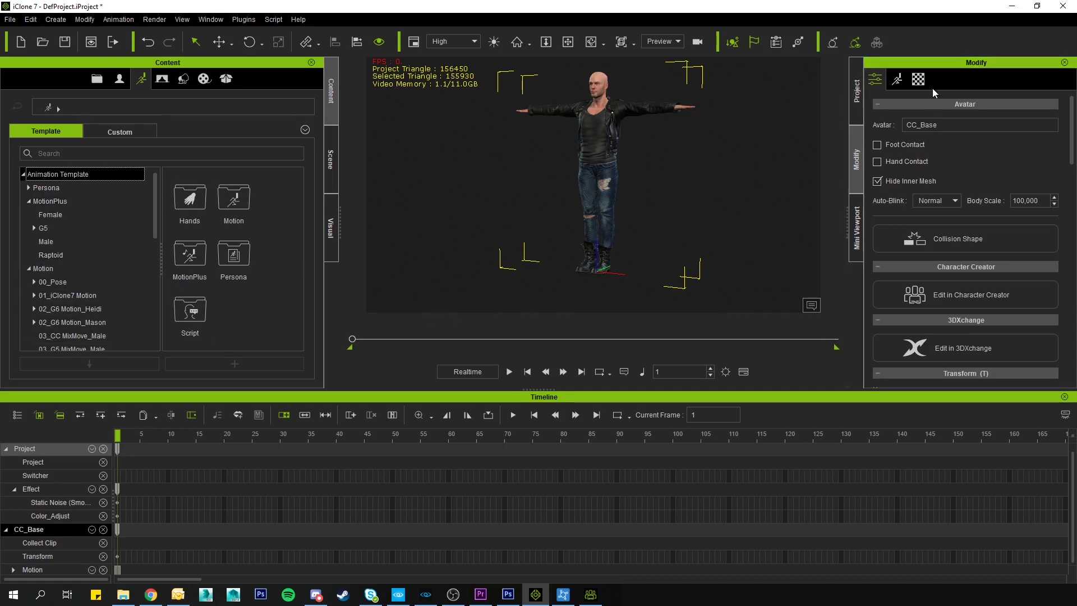
# - Open Motion Puppet, check the Move and Talk categories and preview the first male Talk motion on the character
pyautogui.click(900, 82)
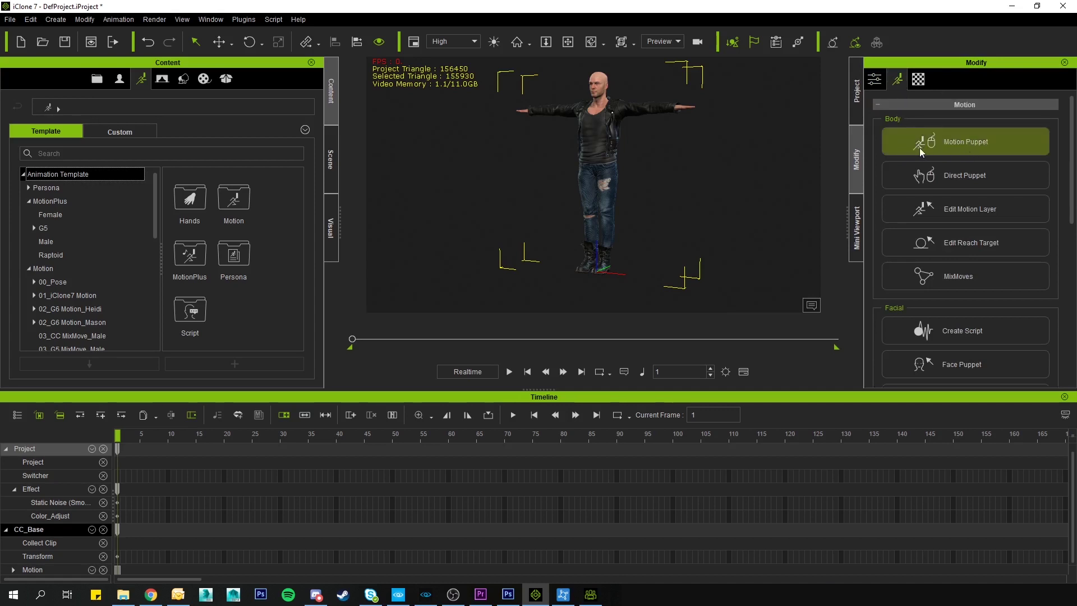
pyautogui.click(948, 147)
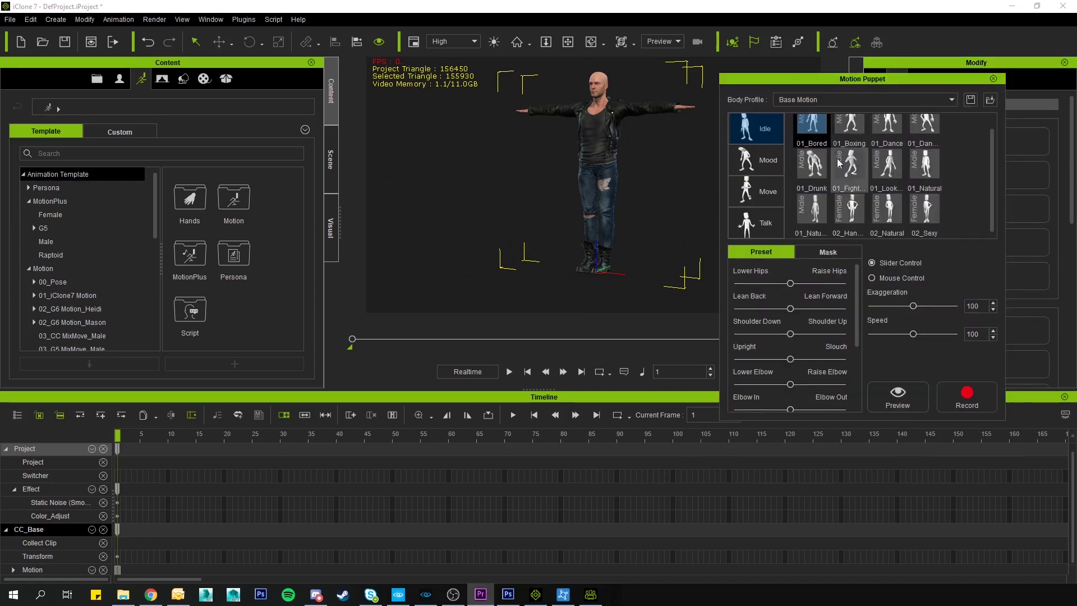
pyautogui.click(760, 194)
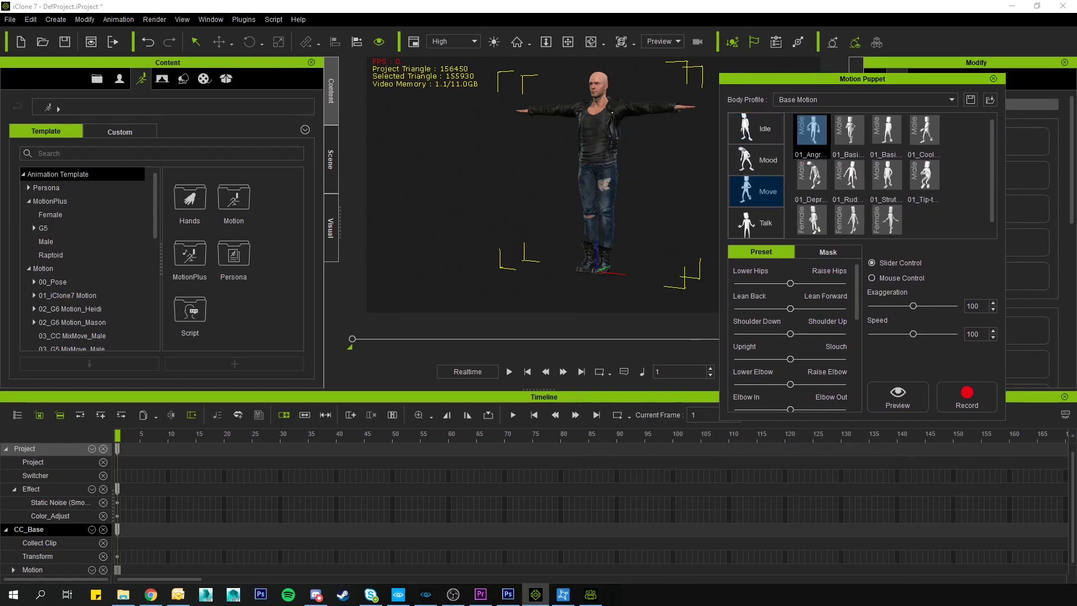
pyautogui.click(752, 219)
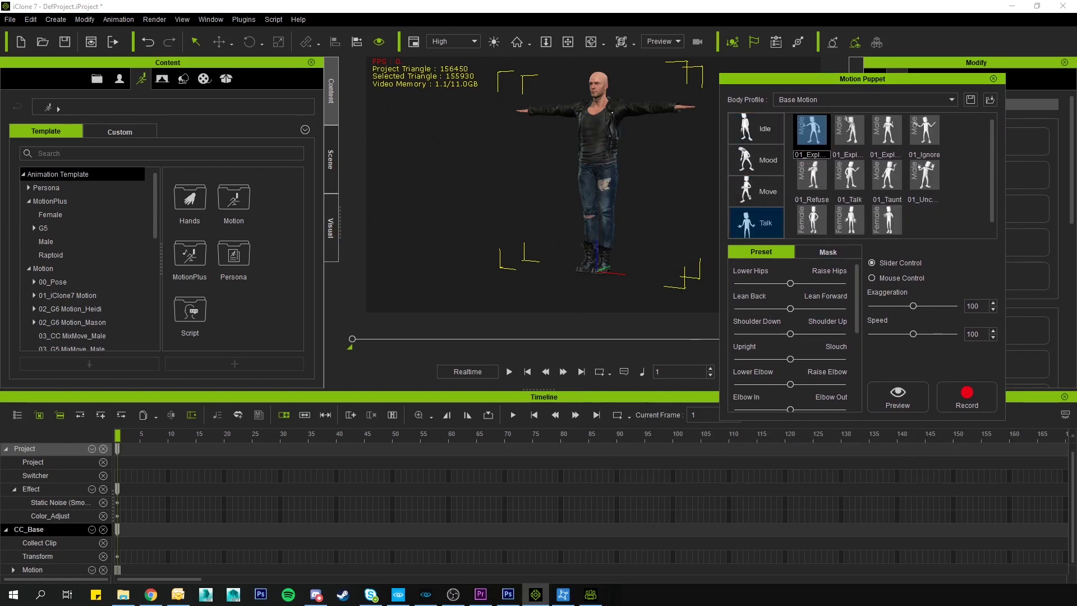
pyautogui.click(898, 402)
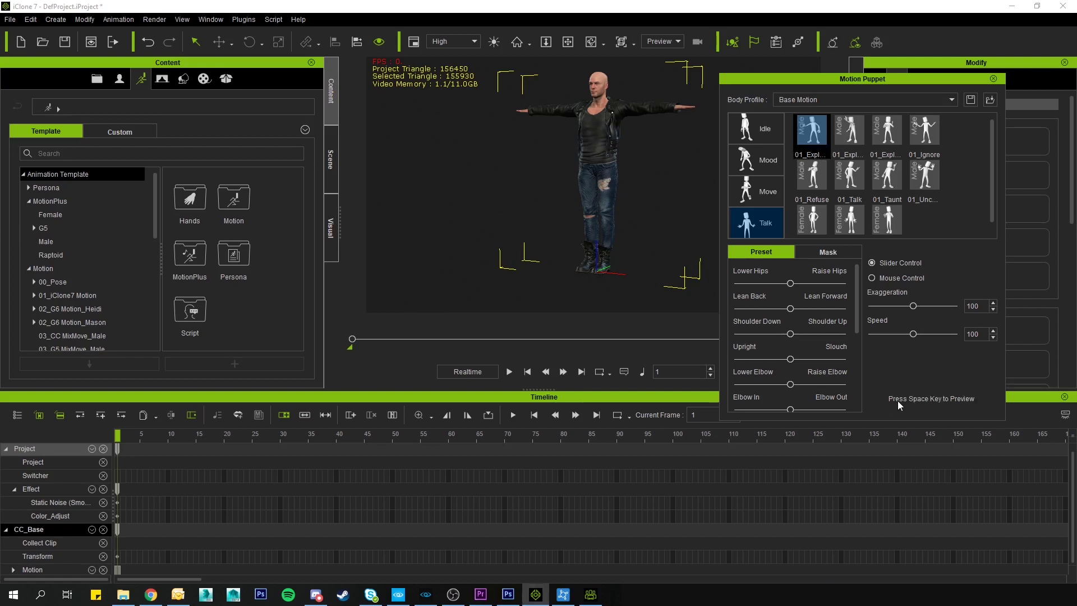
pyautogui.press('space')
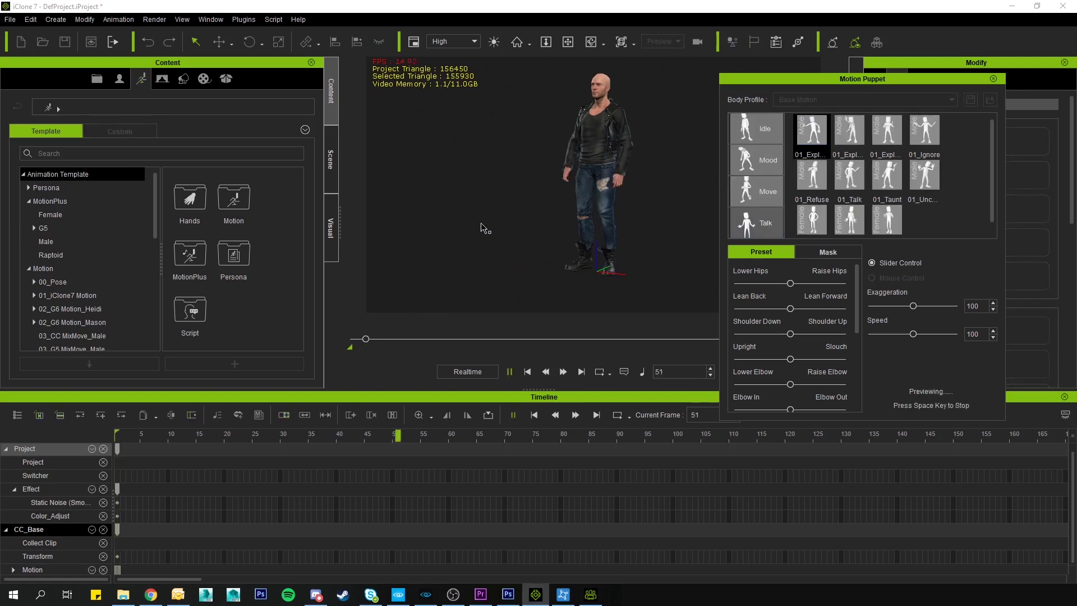
pyautogui.press('space')
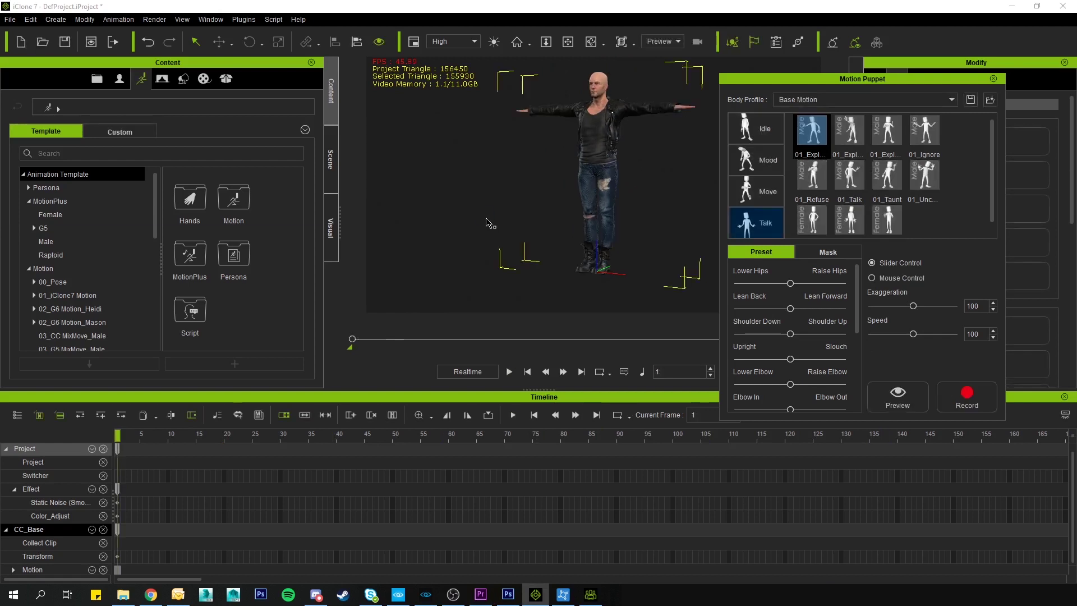
# - Record the selected Talk motion as a puppet clip on the character's Motion track and close Motion Puppet
pyautogui.click(975, 391)
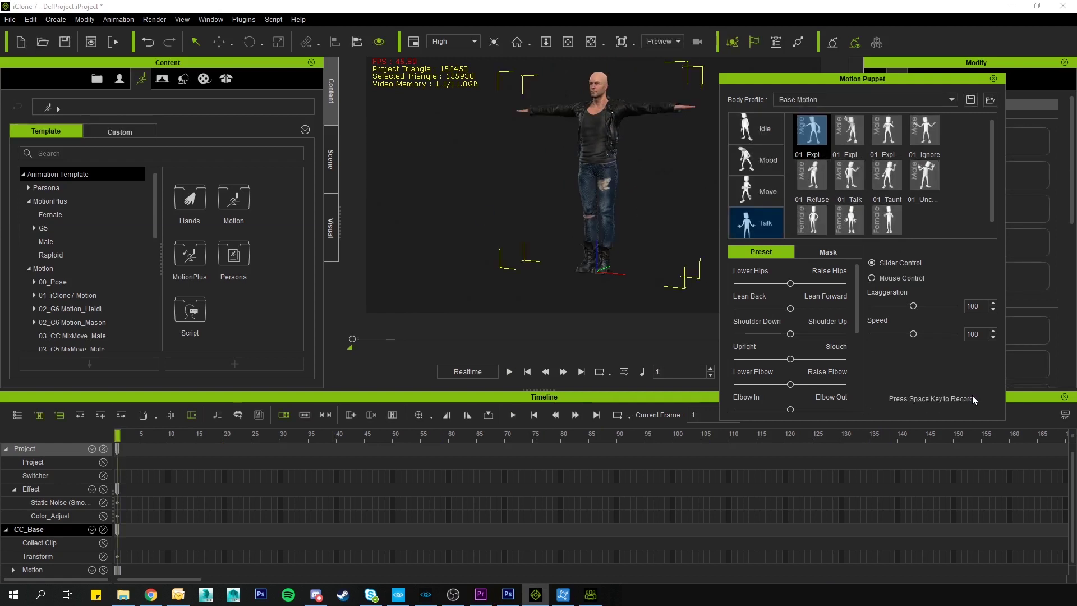
pyautogui.press('space')
pyautogui.keyDown('ctrl'); pyautogui.scroll(-6, 492, 446); pyautogui.keyUp('ctrl')
pyautogui.press('space')
pyautogui.click(339, 434)
pyautogui.press('space')
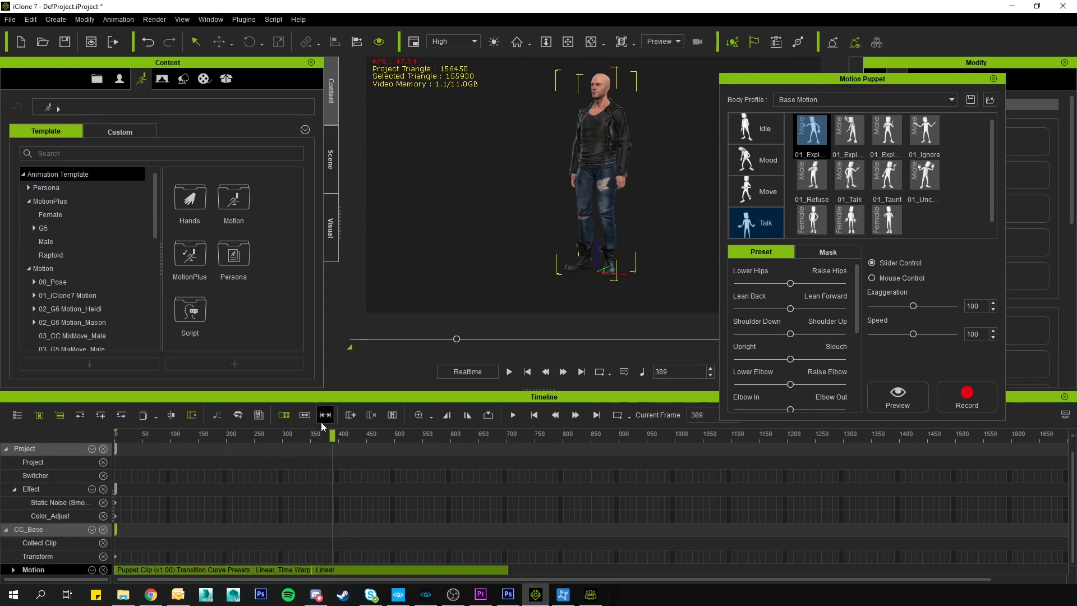
pyautogui.press('space')
pyautogui.click(994, 79)
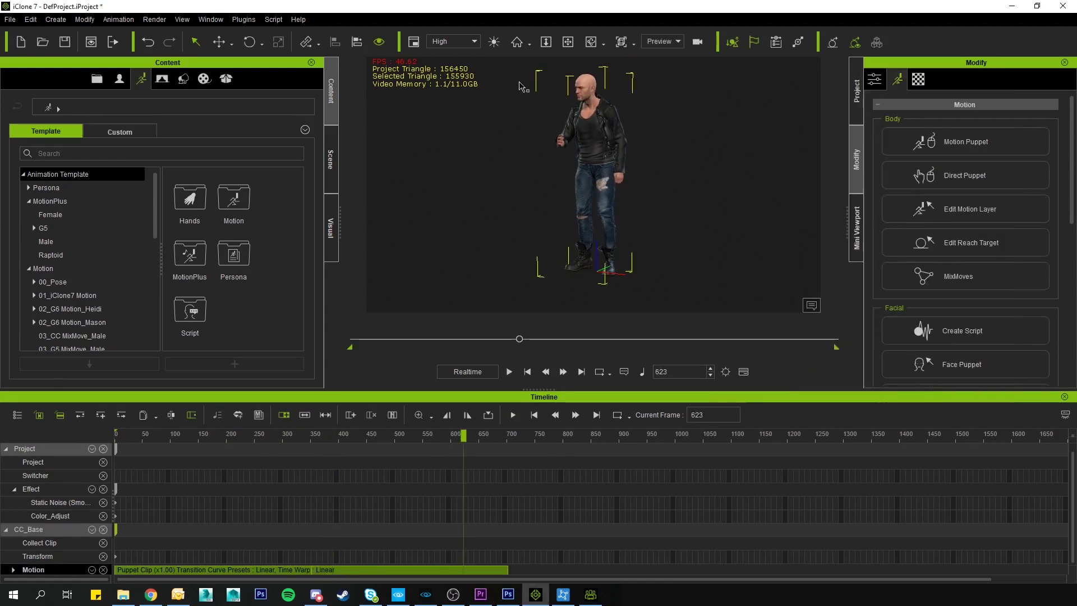
# - Play back the recorded puppet clip from the start of the timeline
pyautogui.moveTo(464, 436); pyautogui.dragTo(89, 462)
pyautogui.press('space')
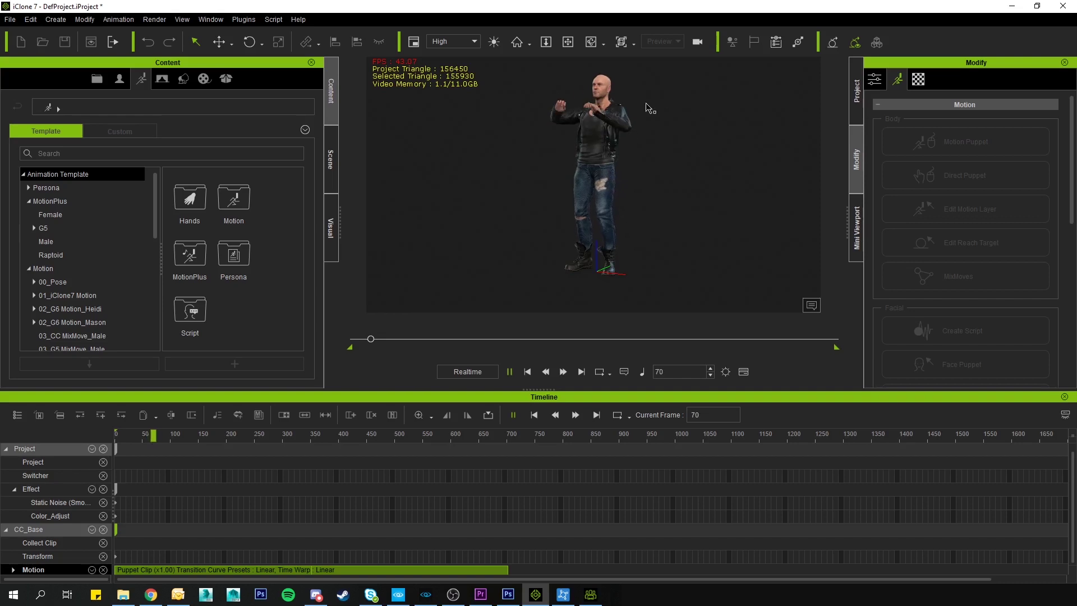
pyautogui.press('space')
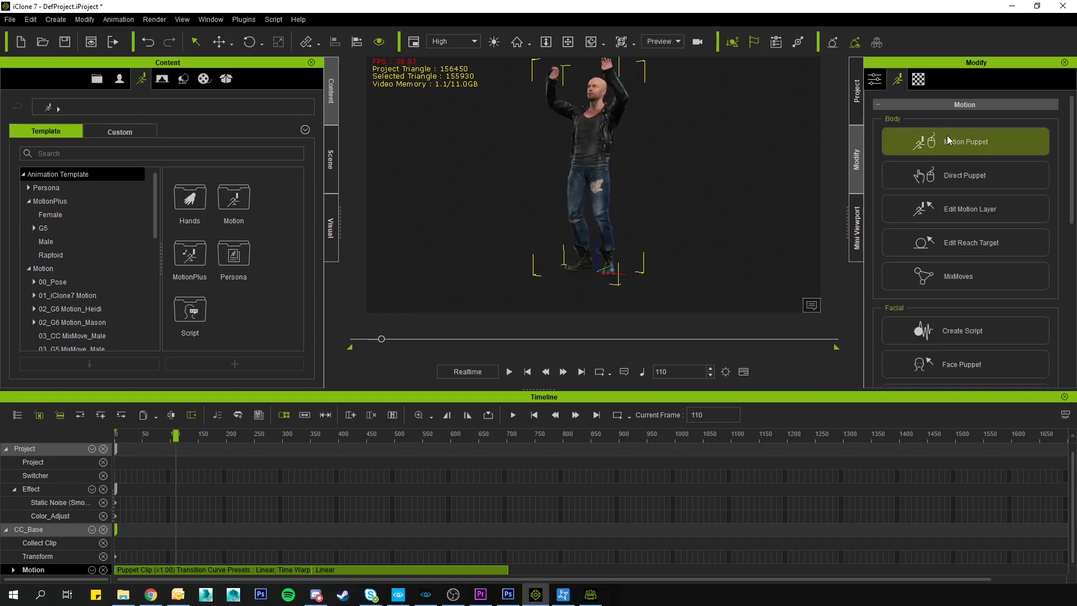
# - Create a text-to-speech script reading "Hey Guys! Whats up? What are you up to? Doing programming and stuff? Follow me on Twitter" and play it back
pyautogui.scroll(-2, 954, 146)
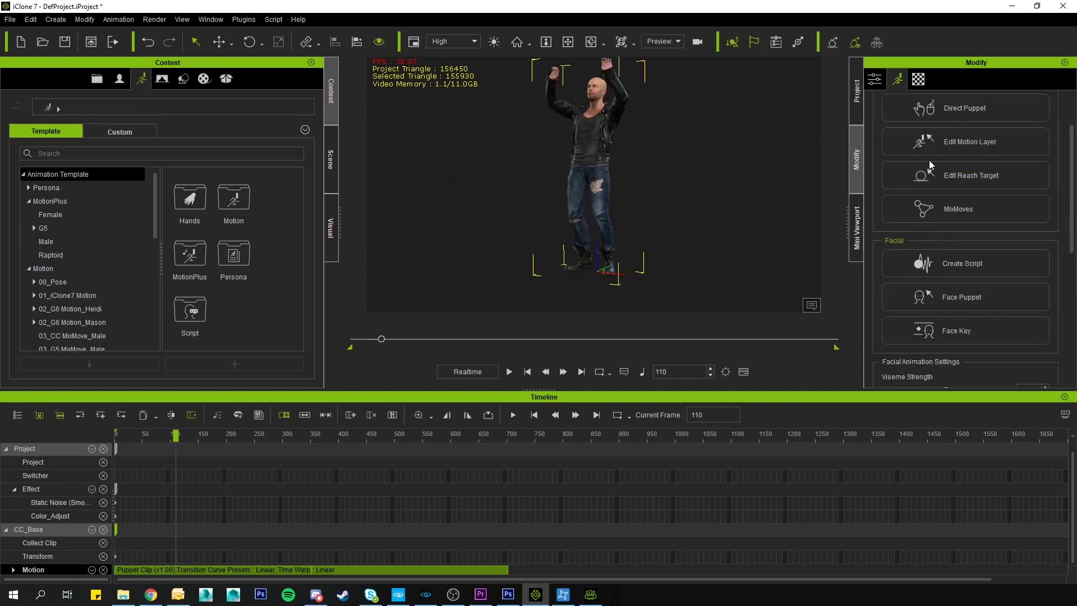
pyautogui.click(983, 264)
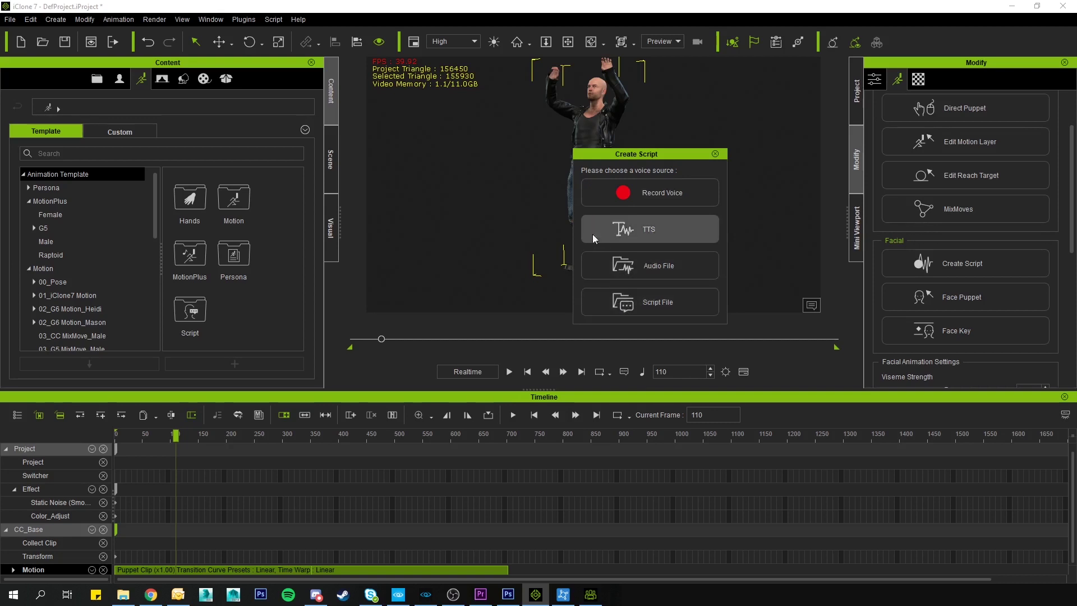
pyautogui.click(672, 231)
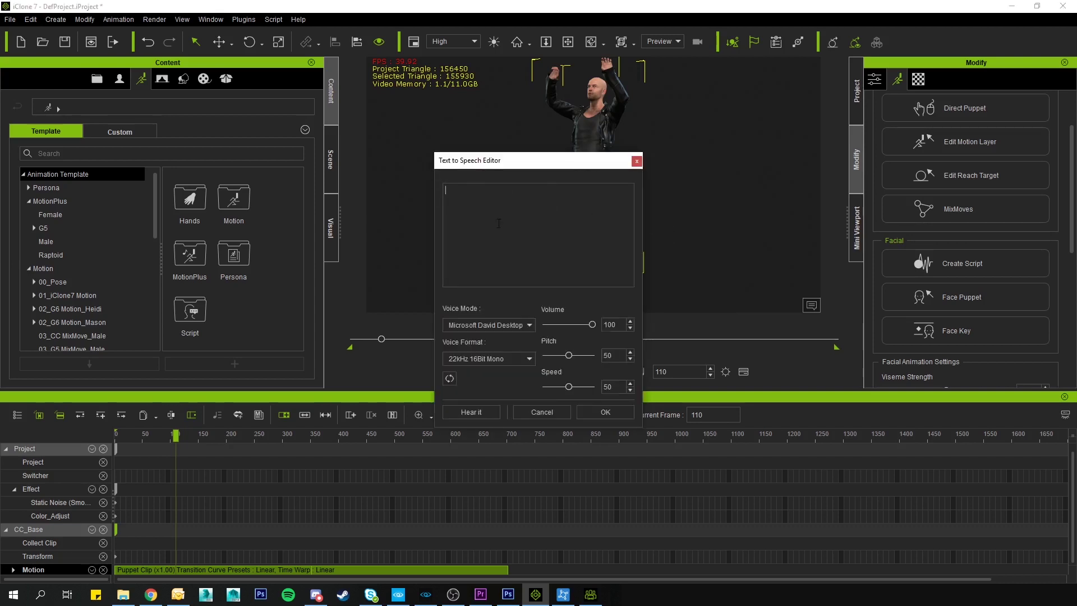
pyautogui.click(480, 227)
pyautogui.write('Hey')
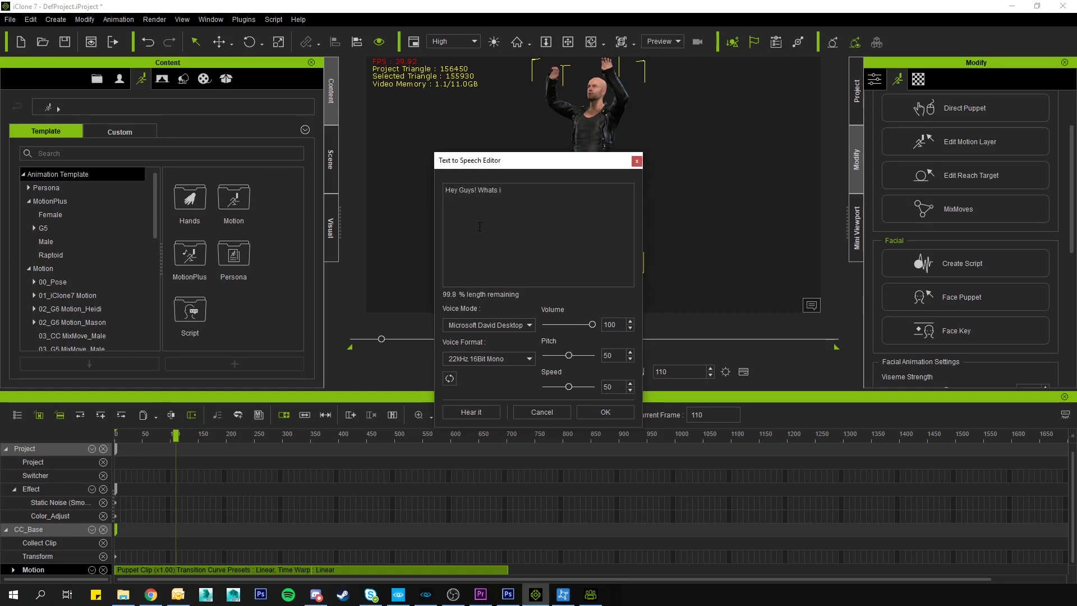
pyautogui.write(' Guys! Whats up? What are you up to? Doing programming and stuff?')
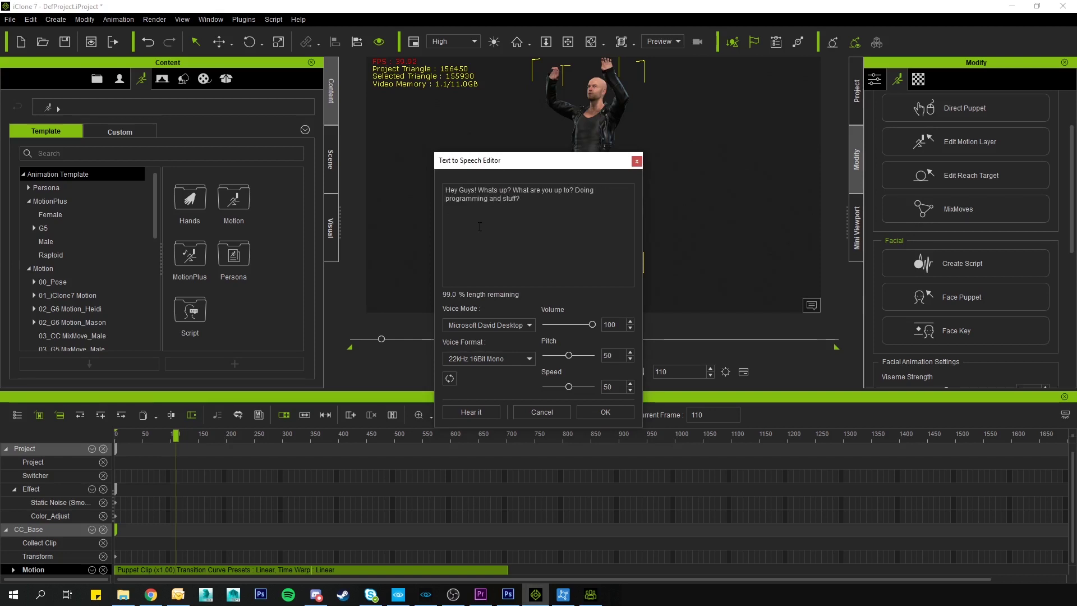
pyautogui.write(' Follow me on Twitter btw,')
pyautogui.press('BackSpace')
pyautogui.write('y the')
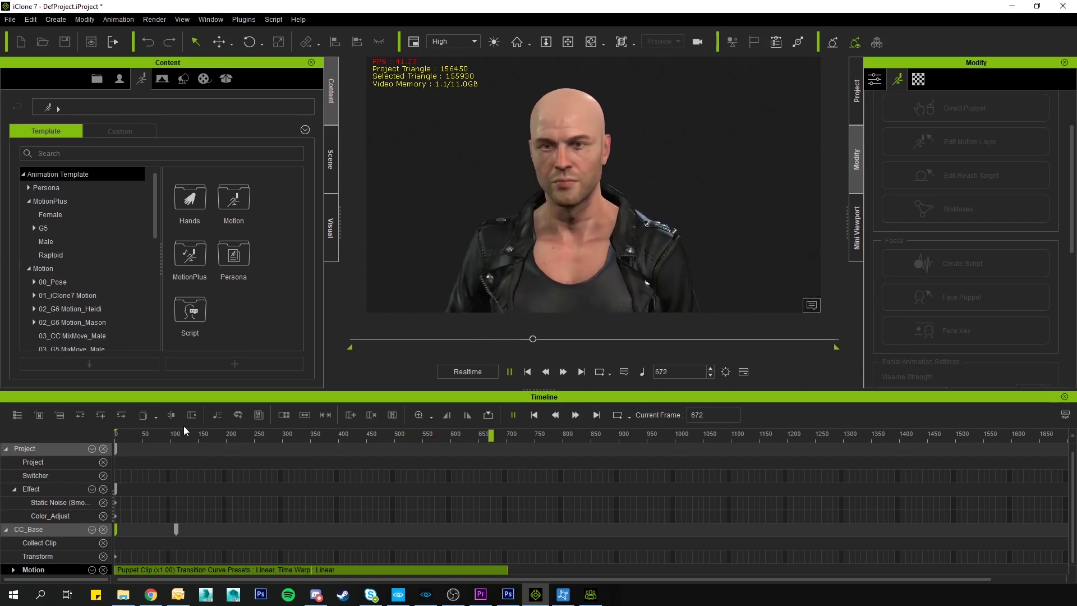
pyautogui.press('space')
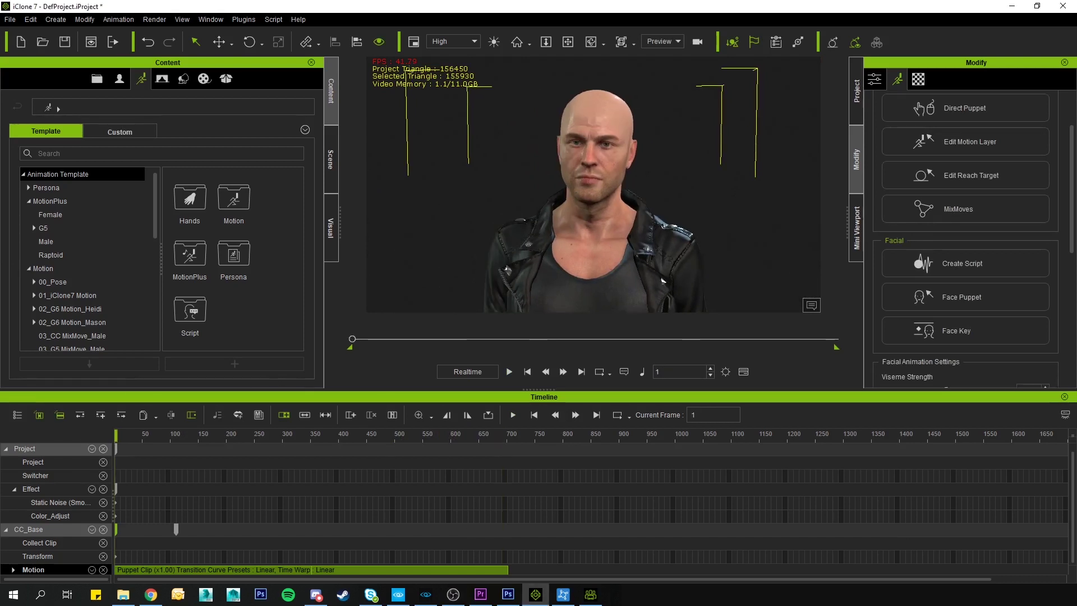
pyautogui.scroll(-3, 552, 215)
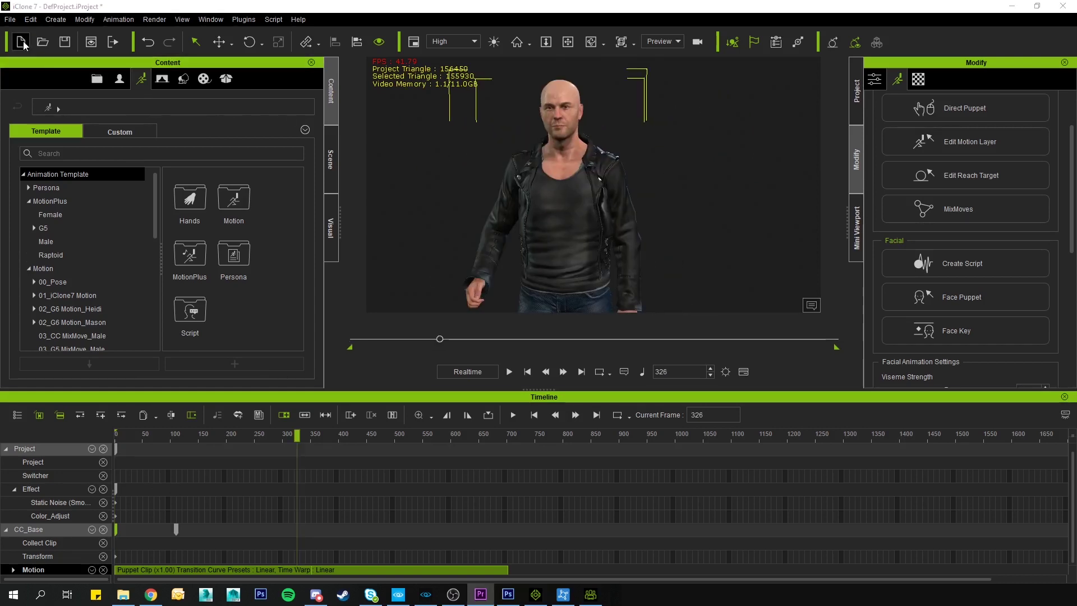
# - Set up an FBX export covering the All range, with maximum texture size 4096 and image conversion to TIFF
pyautogui.click(11, 19)
pyautogui.moveTo(113, 111)
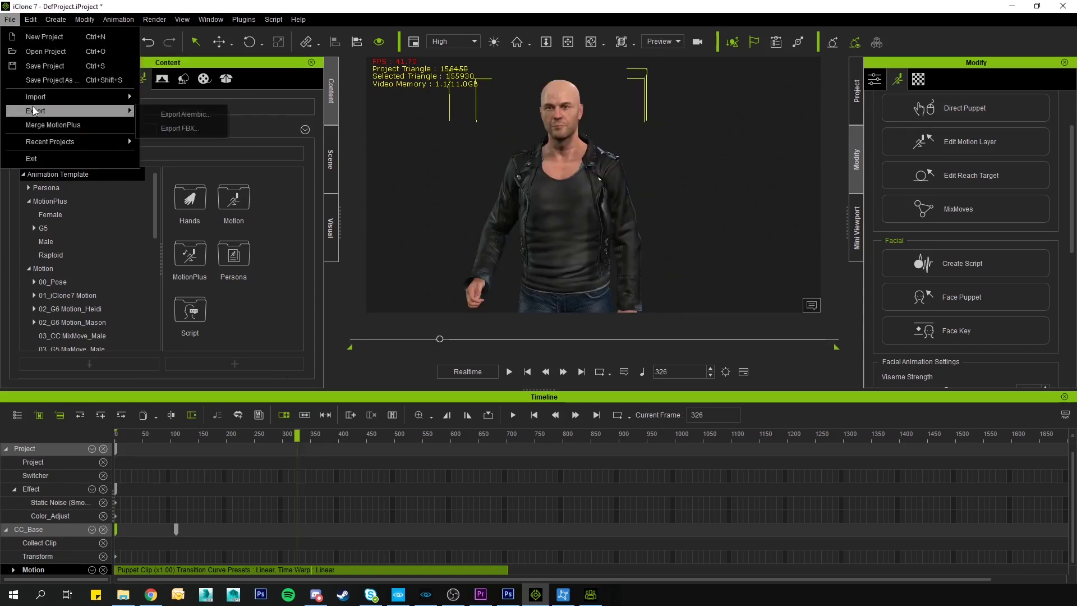
pyautogui.click(181, 131)
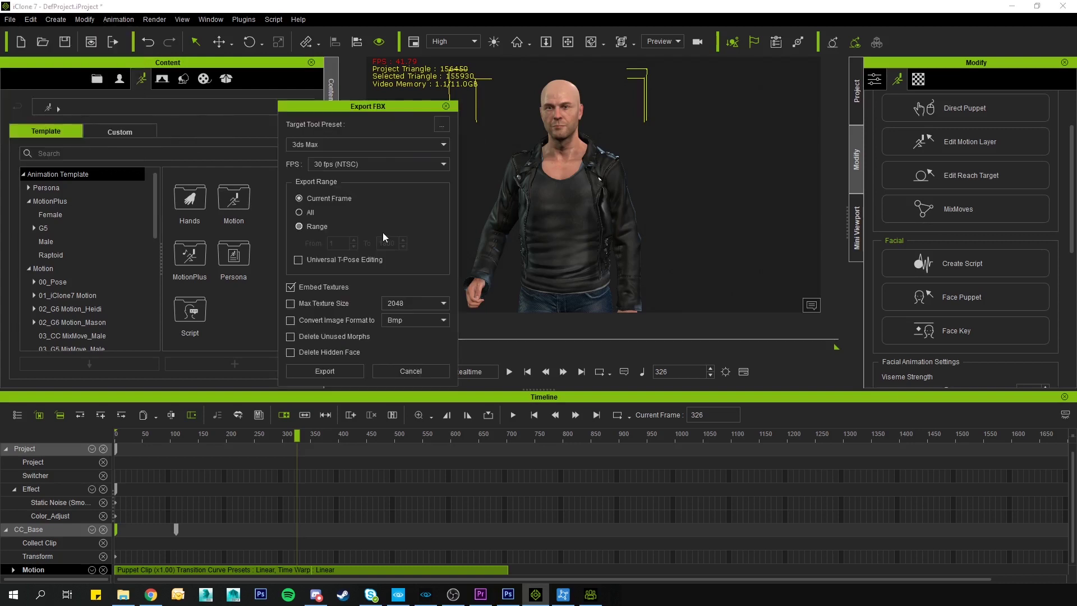
pyautogui.moveTo(362, 109); pyautogui.dragTo(246, 96)
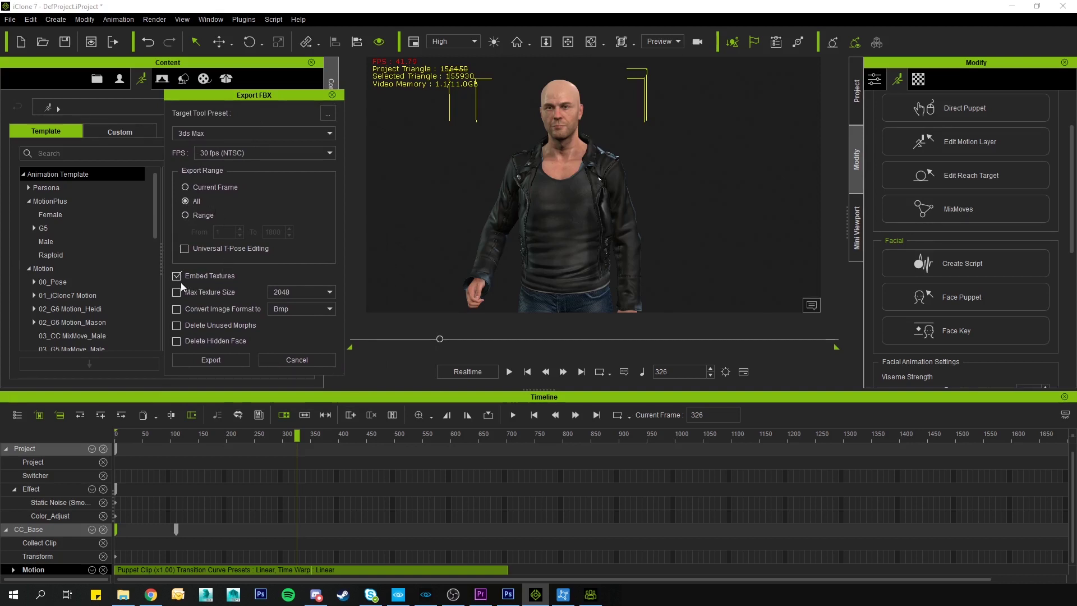
pyautogui.click(315, 292)
pyautogui.click(278, 324)
pyautogui.click(231, 309)
pyautogui.click(296, 309)
pyautogui.click(281, 351)
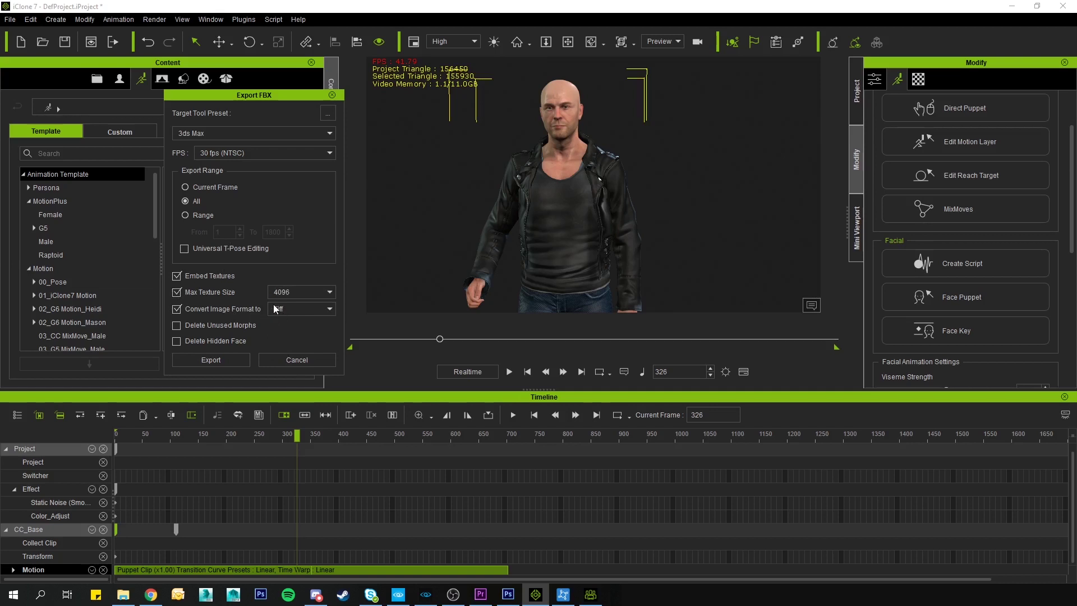
# - Start the export and choose the iClone Tutorial/iClone/Assets/objects folder on the Desktop as its destination
pyautogui.click(221, 362)
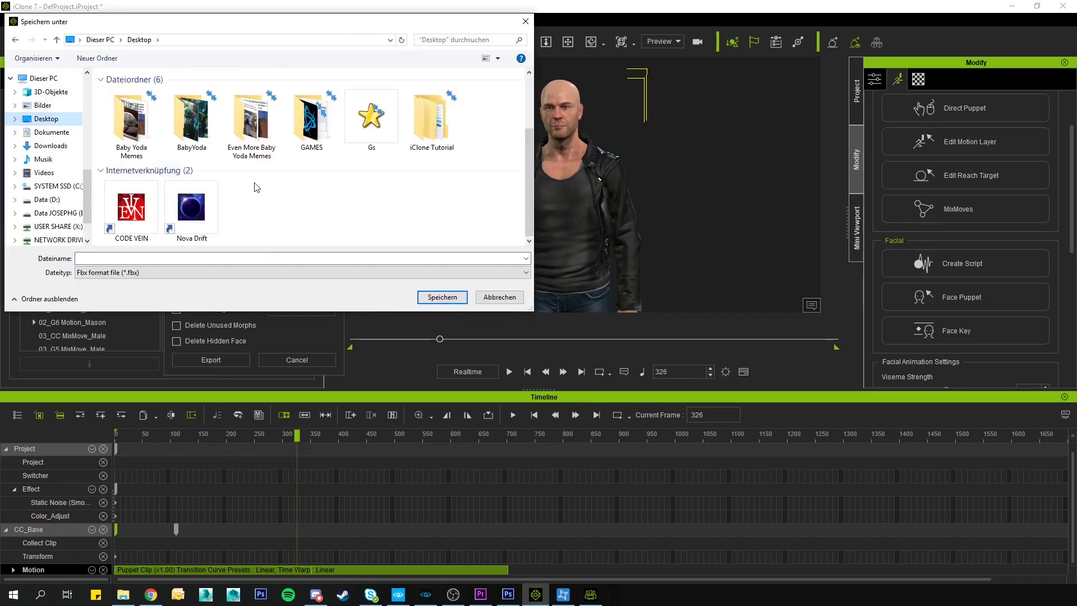
pyautogui.doubleClick(447, 129)
pyautogui.click(138, 93)
pyautogui.doubleClick(137, 93)
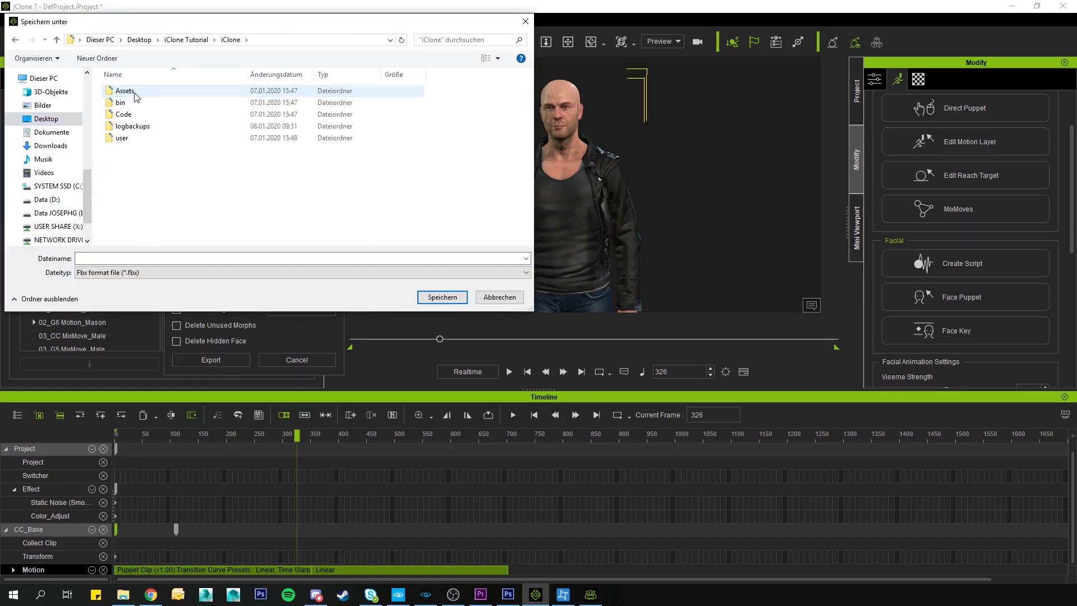
pyautogui.doubleClick(136, 92)
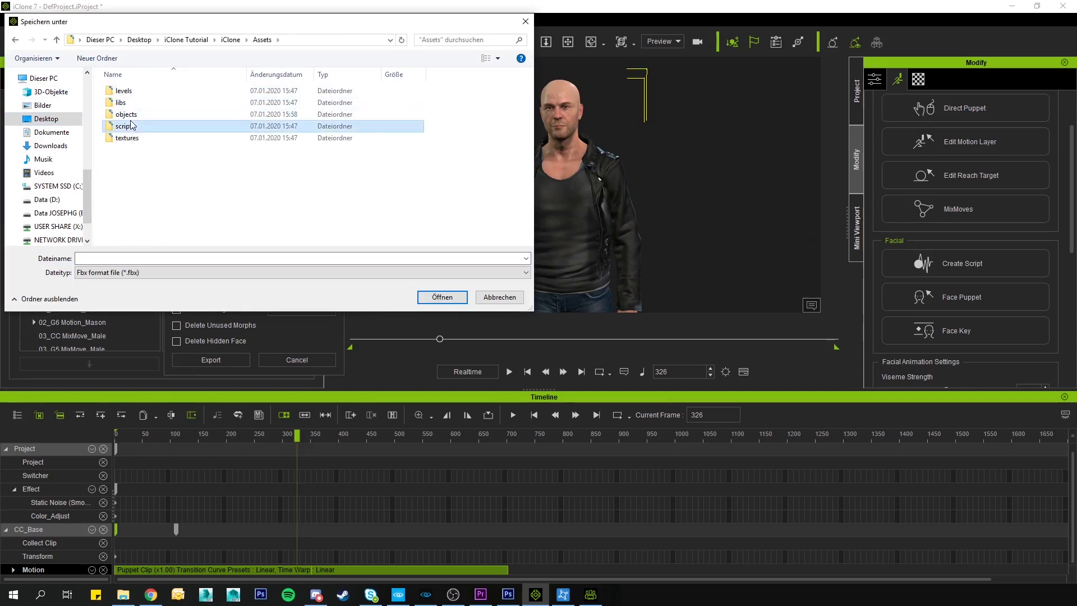
pyautogui.doubleClick(134, 116)
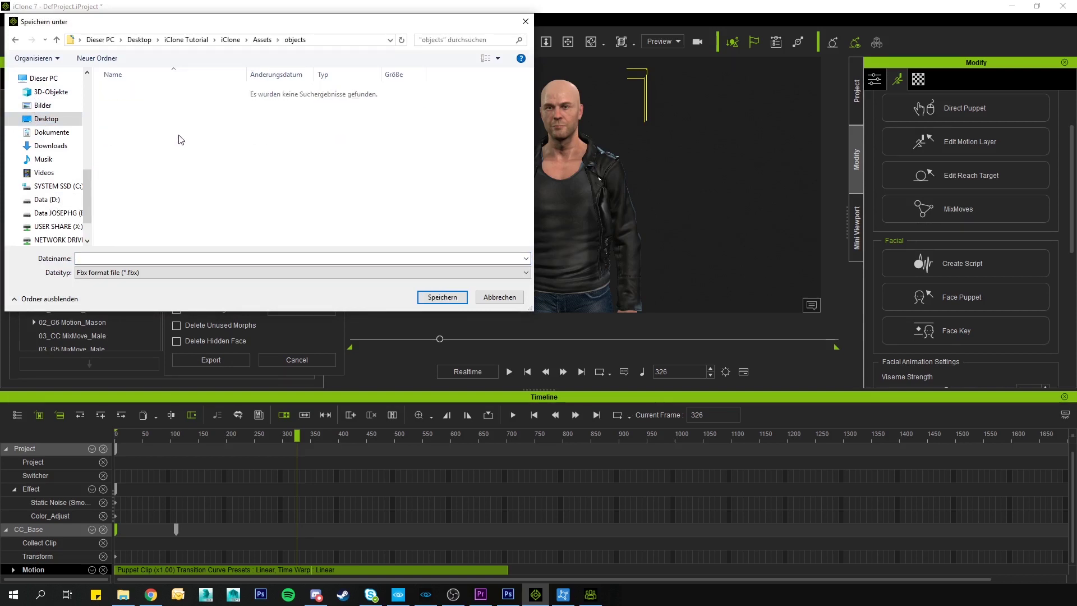
# - Create a folder named character inside objects and save the FBX export there as iClone_Tutorial_Jimmy.fbx
pyautogui.hotkey('ctrl', 'shift', 'n')
pyautogui.write('chara')
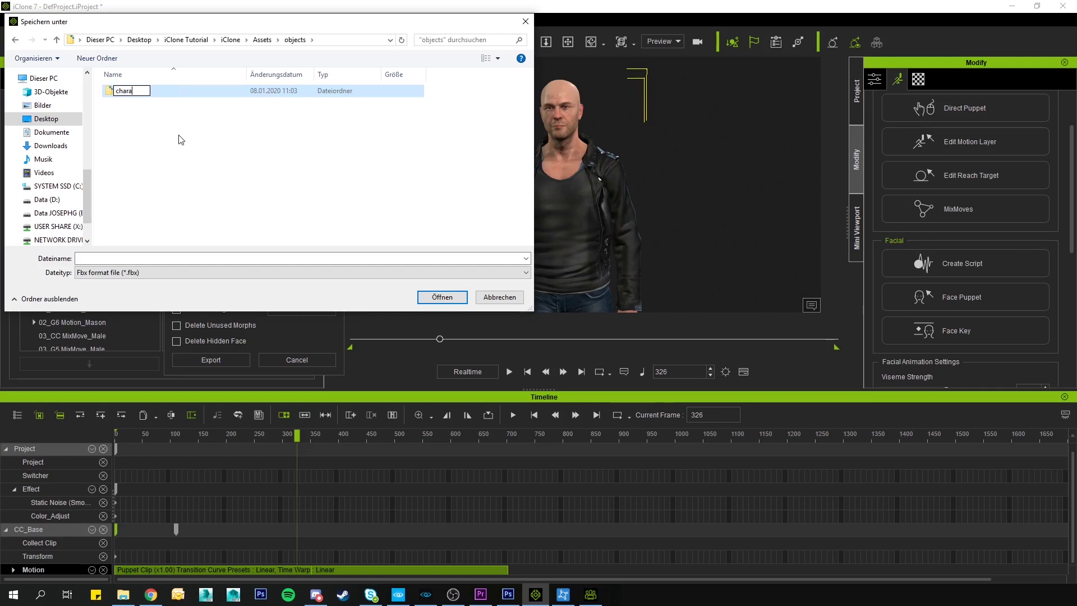
pyautogui.write('cter')
pyautogui.press('Return')
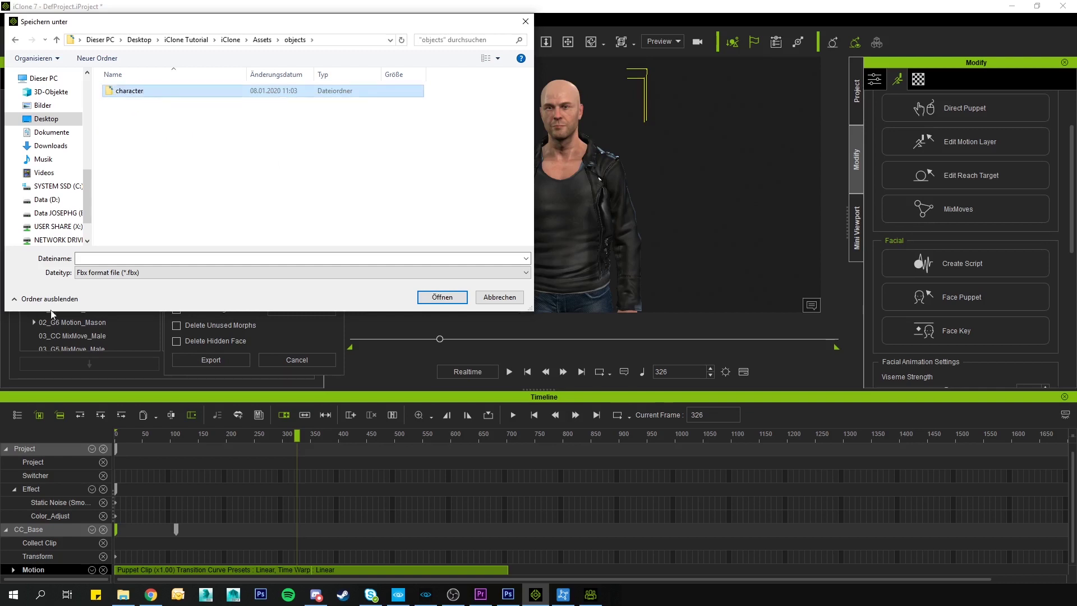
pyautogui.doubleClick(144, 96)
pyautogui.click(253, 259)
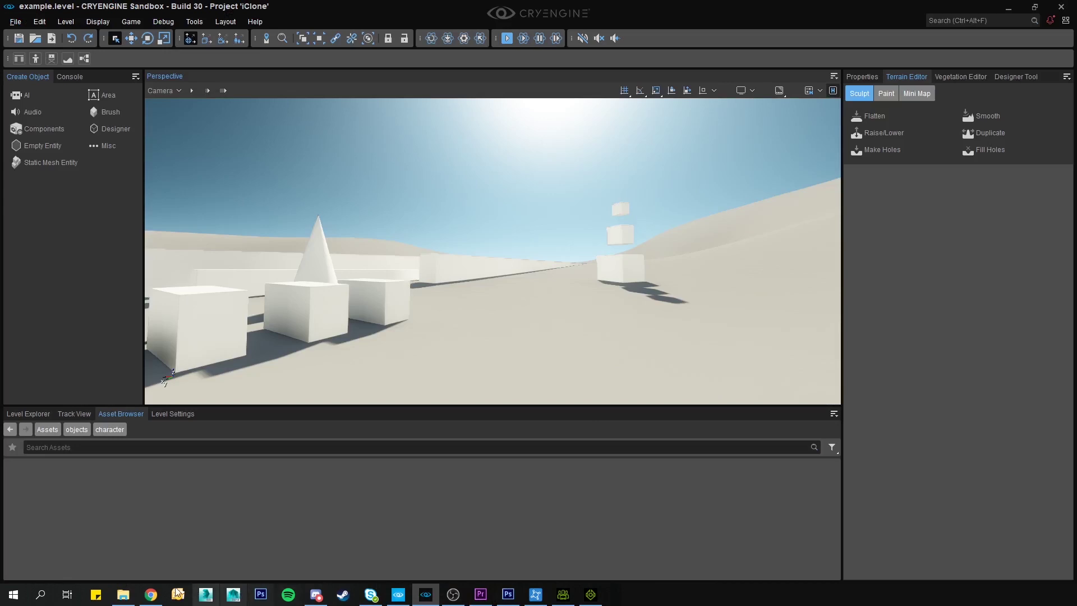
# - Import iClone_Tutorial_Jimmy.fbx from the file explorer into the objects/character asset folder and enlarge the asset thumbnails
pyautogui.click(123, 595)
pyautogui.moveTo(881, 140); pyautogui.dragTo(321, 497)
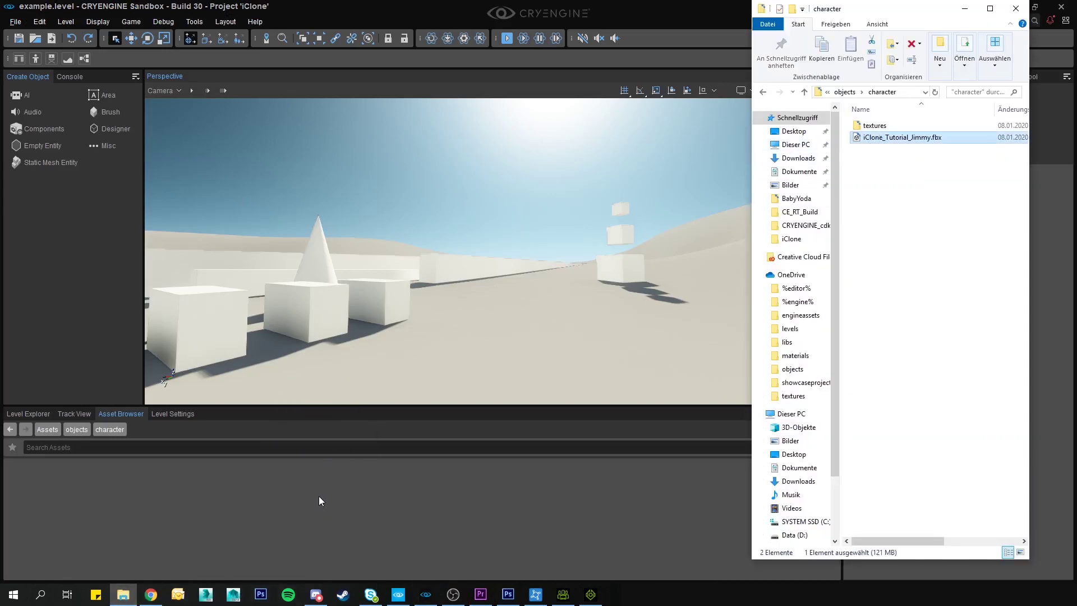
pyautogui.click(516, 179)
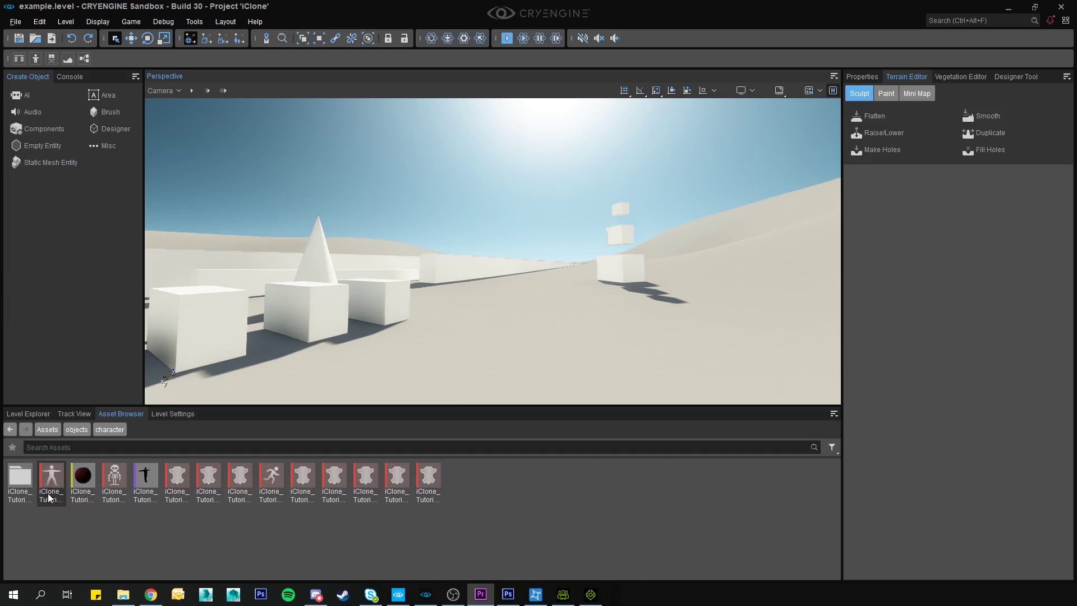
pyautogui.keyDown('ctrl'); pyautogui.scroll(3, 63, 482); pyautogui.keyUp('ctrl')
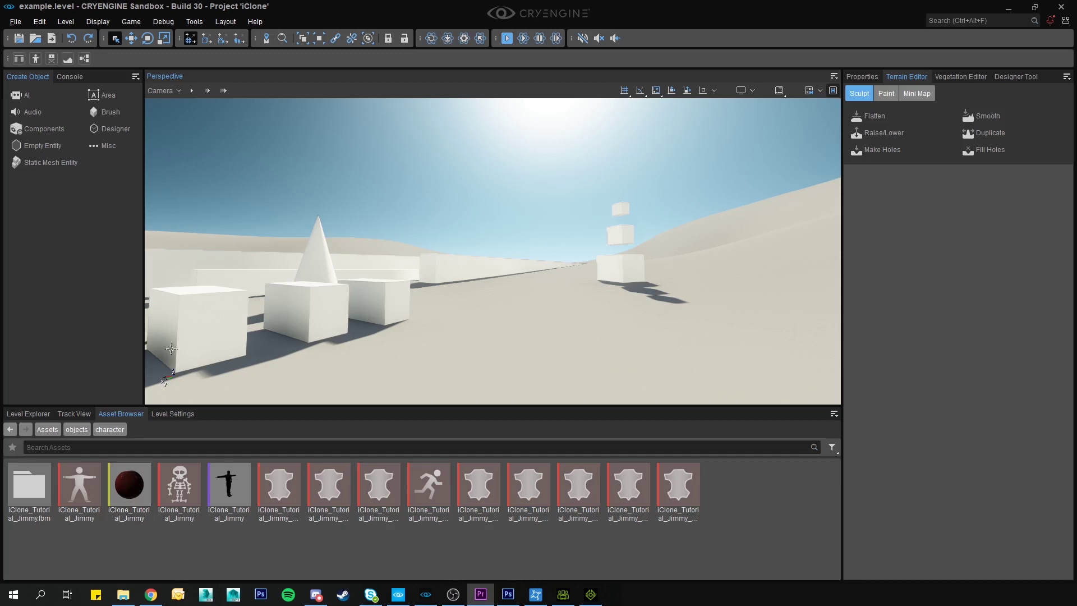
# - Open the Character Tool and load iClone_Tutorial_Jimmy.cdf from objects/character to view the character up close
pyautogui.click(193, 23)
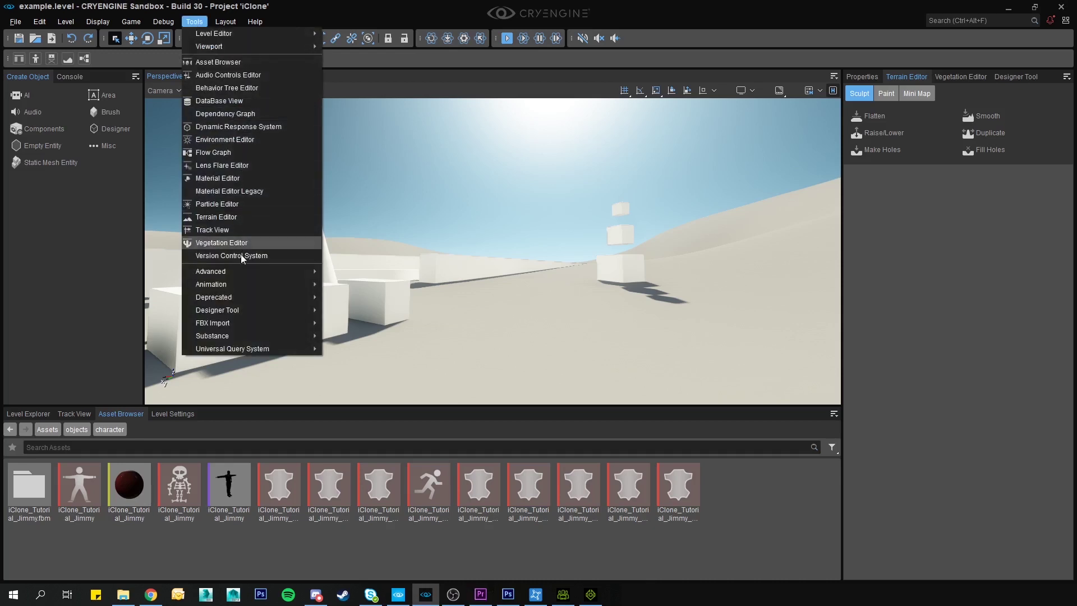
pyautogui.moveTo(244, 275)
pyautogui.click(349, 284)
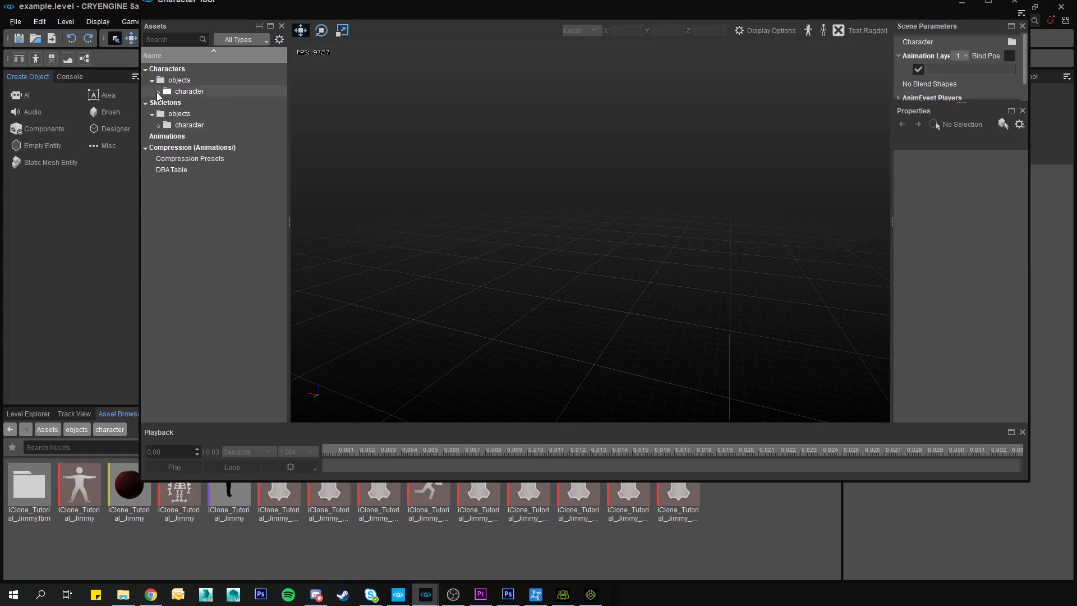
pyautogui.click(159, 91)
pyautogui.click(242, 105)
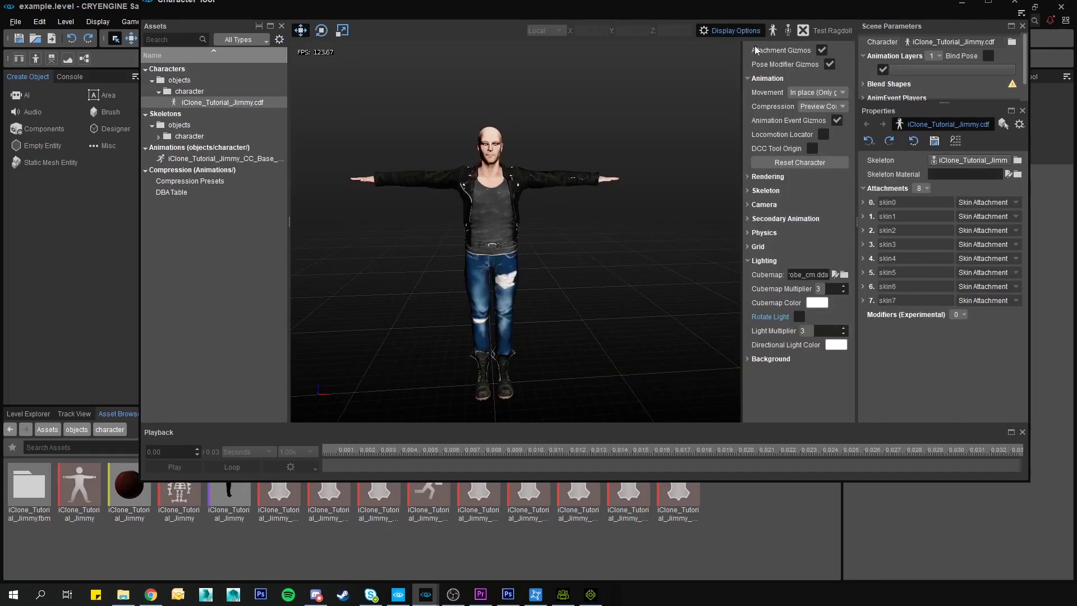
pyautogui.click(744, 33)
pyautogui.press('w')
pyautogui.moveTo(638, 226); pyautogui.dragTo(637, 196, button='right')
pyautogui.press('s')
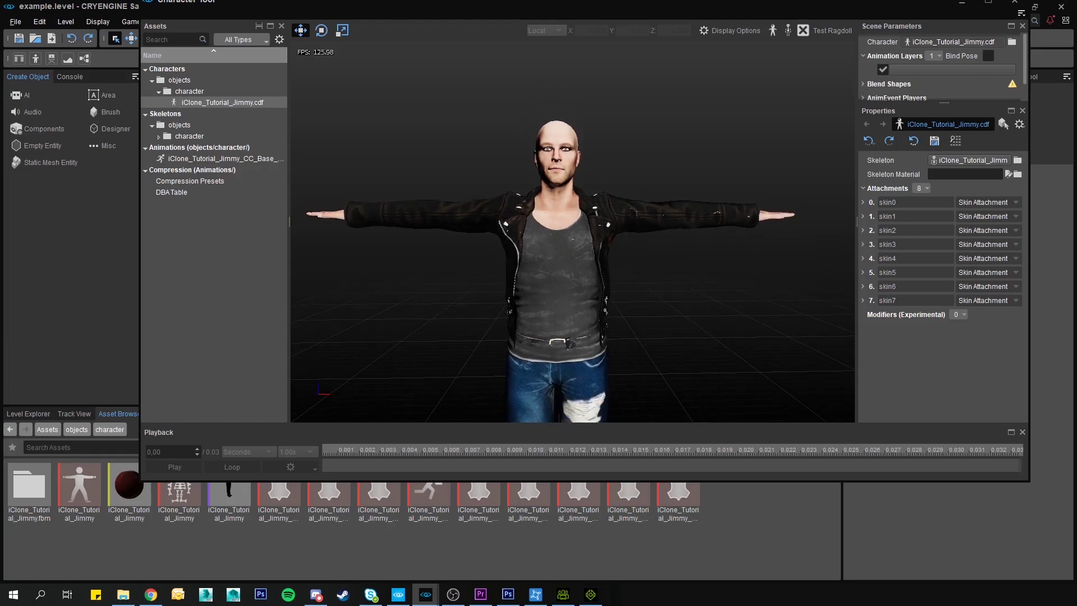
pyautogui.hotkey('alt', 'Tab')
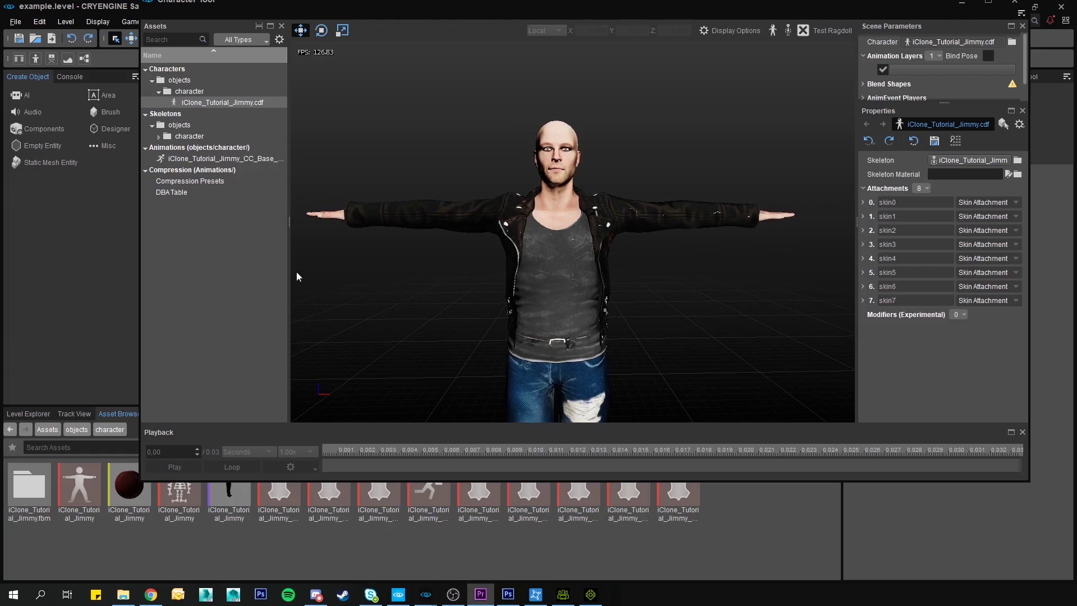
# - Play the character's imported CC_Base_TempMotion animation and examine the Blend Shapes in the scene parameters
pyautogui.click(187, 159)
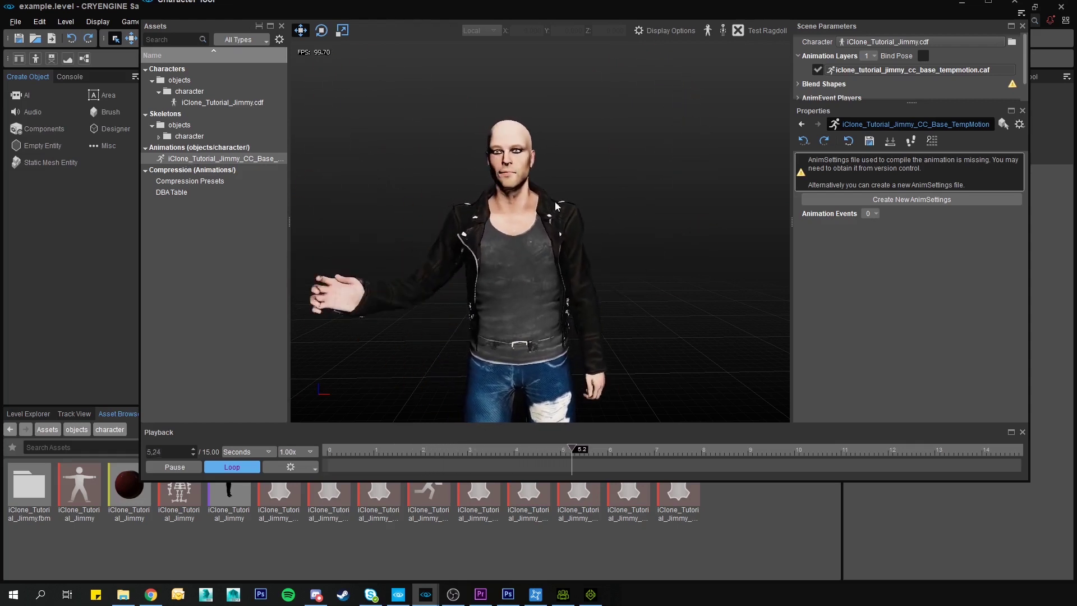
pyautogui.moveTo(912, 104); pyautogui.dragTo(986, 178)
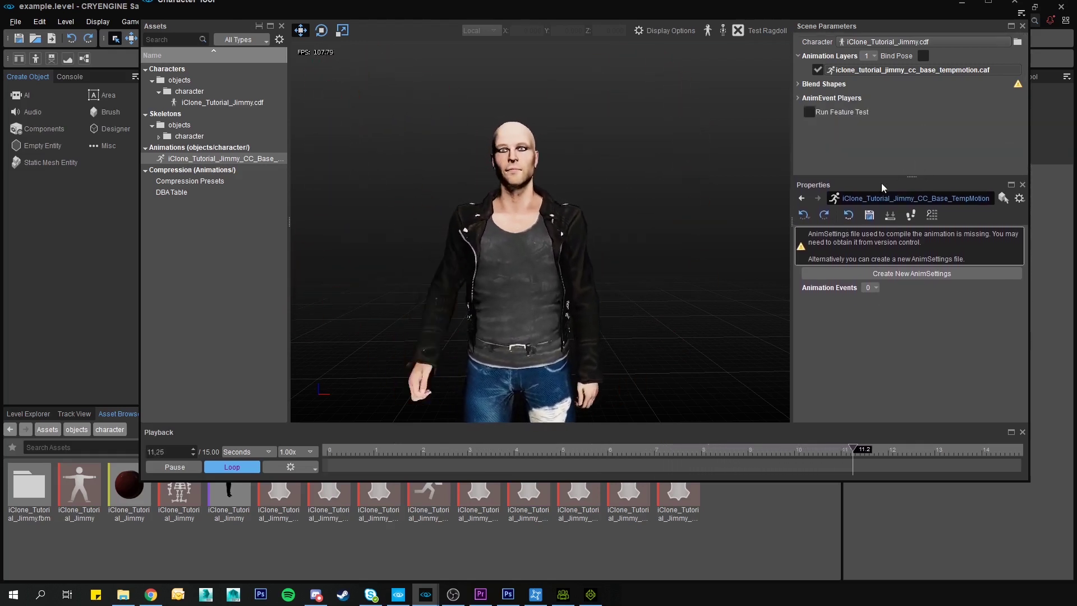
pyautogui.click(798, 83)
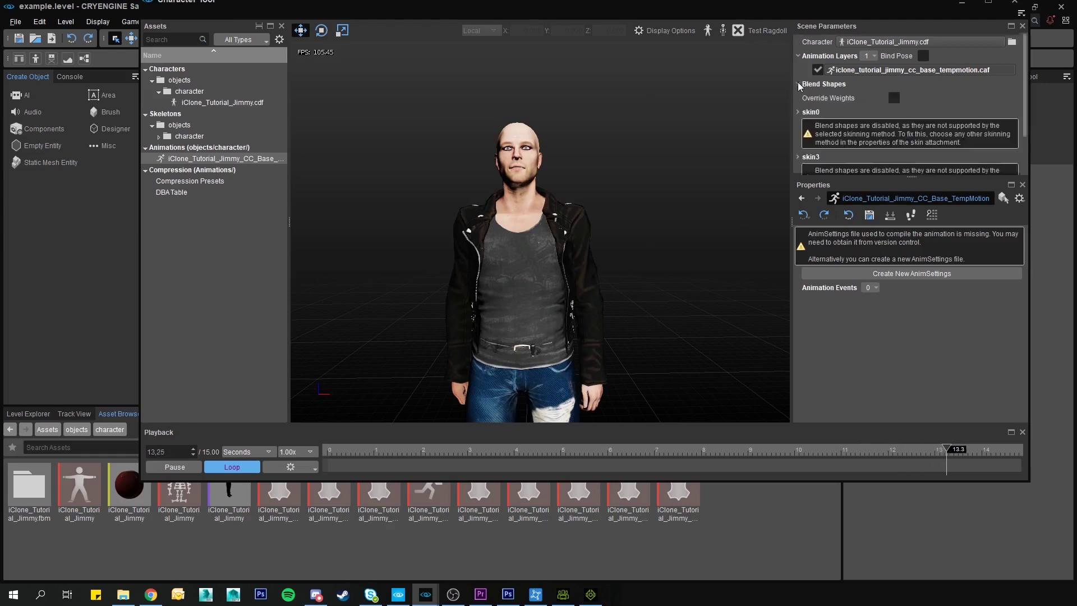
pyautogui.scroll(-2, 801, 92)
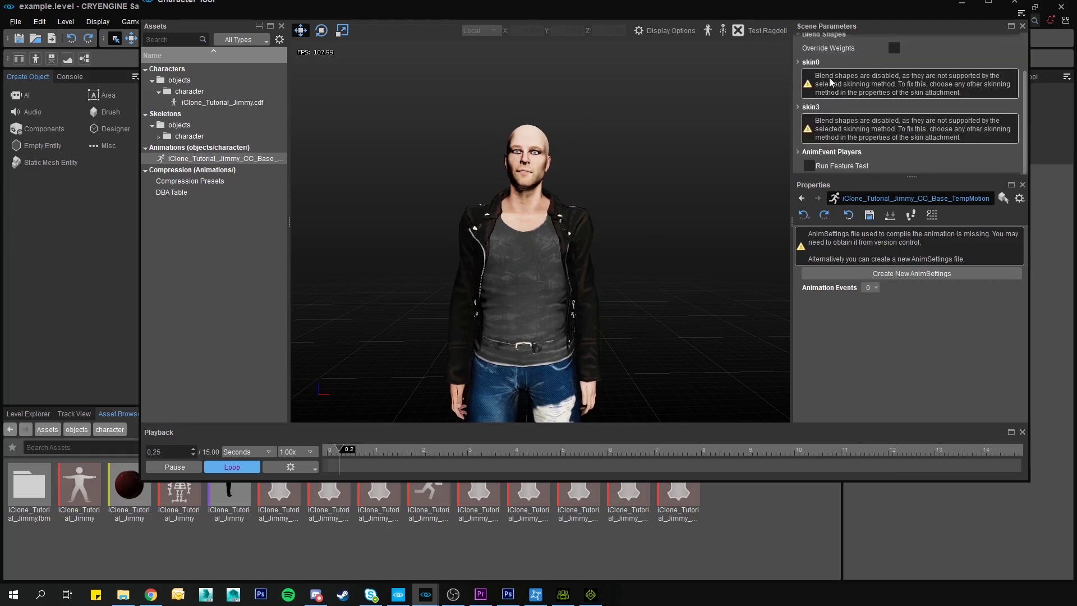
# - Set the skinning method of the character's skin0 and skin3 attachments to CPU (slow) with 8 weights
pyautogui.click(209, 103)
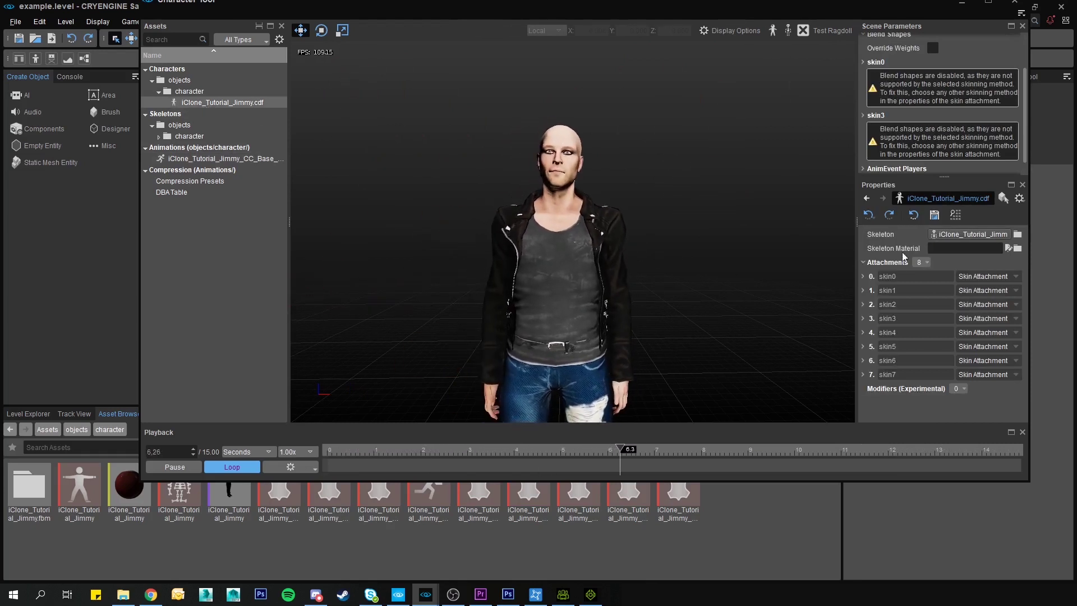
pyautogui.click(863, 277)
pyautogui.scroll(-2, 882, 294)
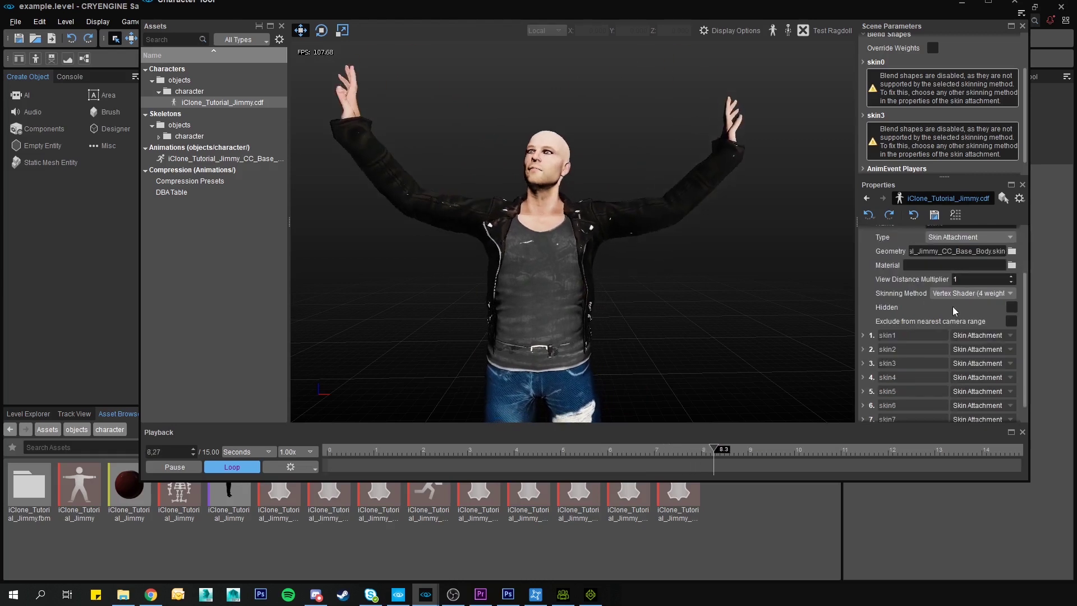
pyautogui.click(973, 293)
pyautogui.click(982, 308)
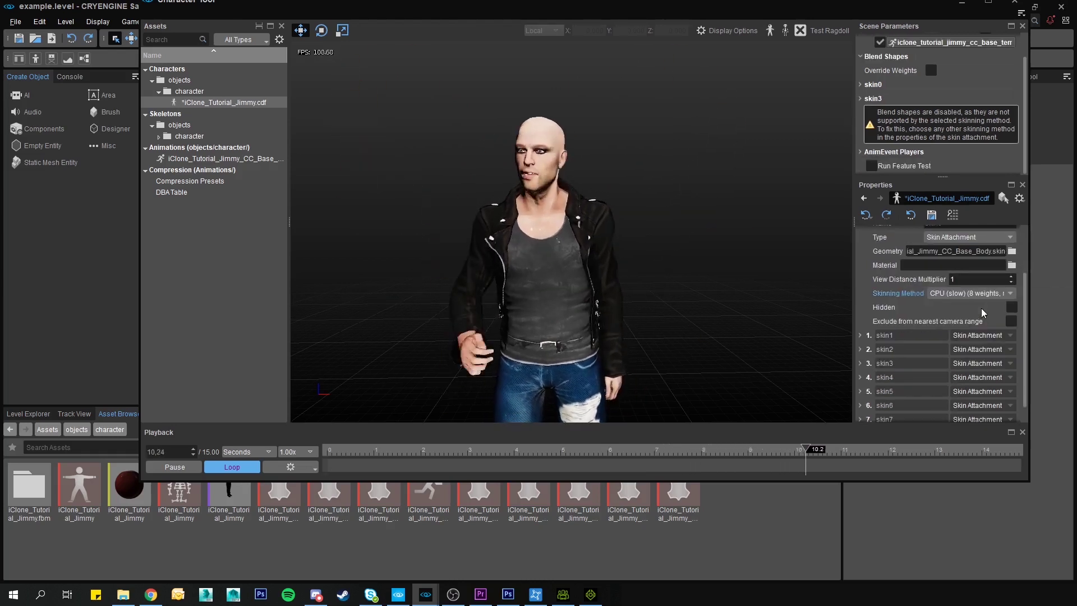
pyautogui.click(942, 349)
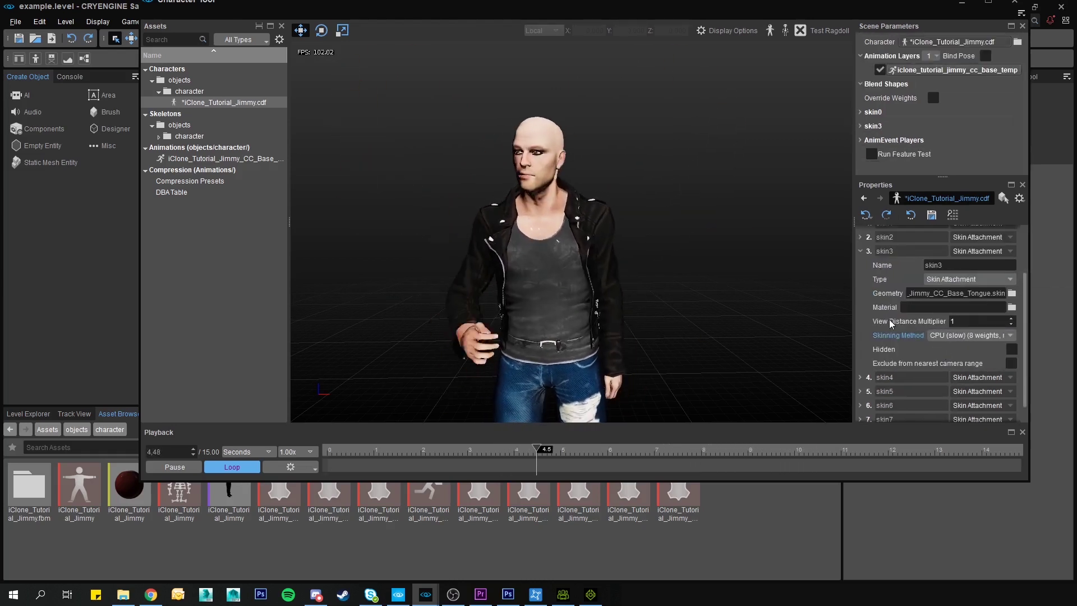
pyautogui.scroll(2, 888, 318)
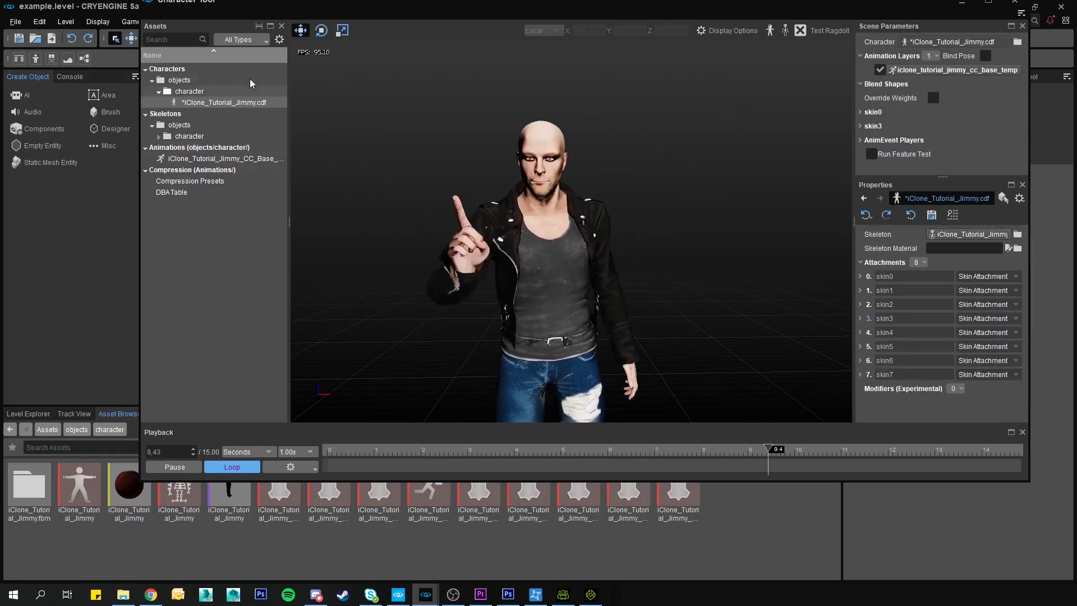
# - Save iClone_Tutorial_Jimmy.cdf and close the Character Tool
pyautogui.rightClick(235, 102)
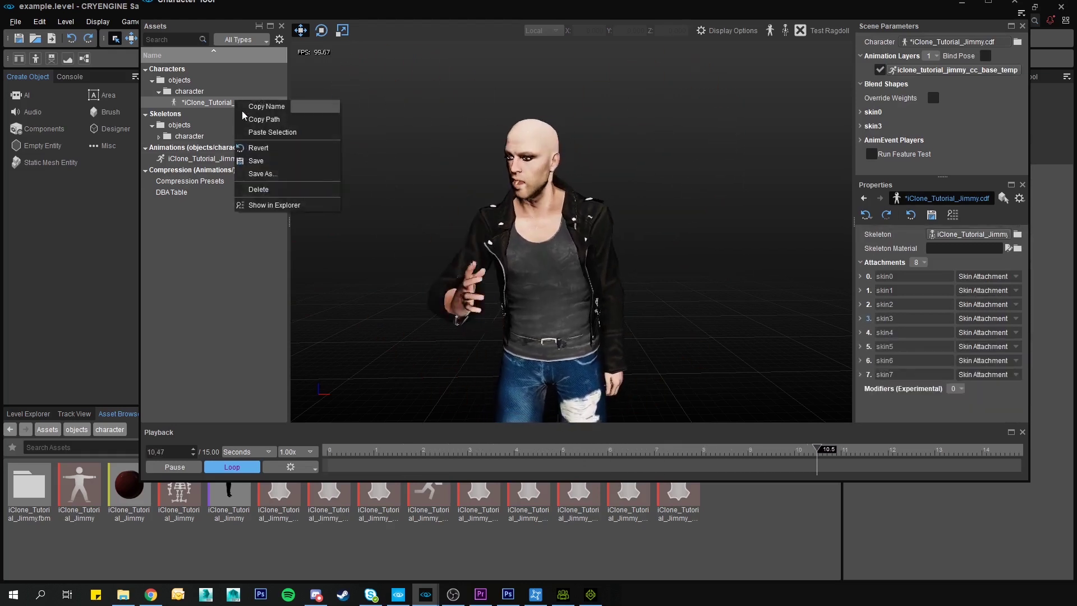
pyautogui.click(269, 161)
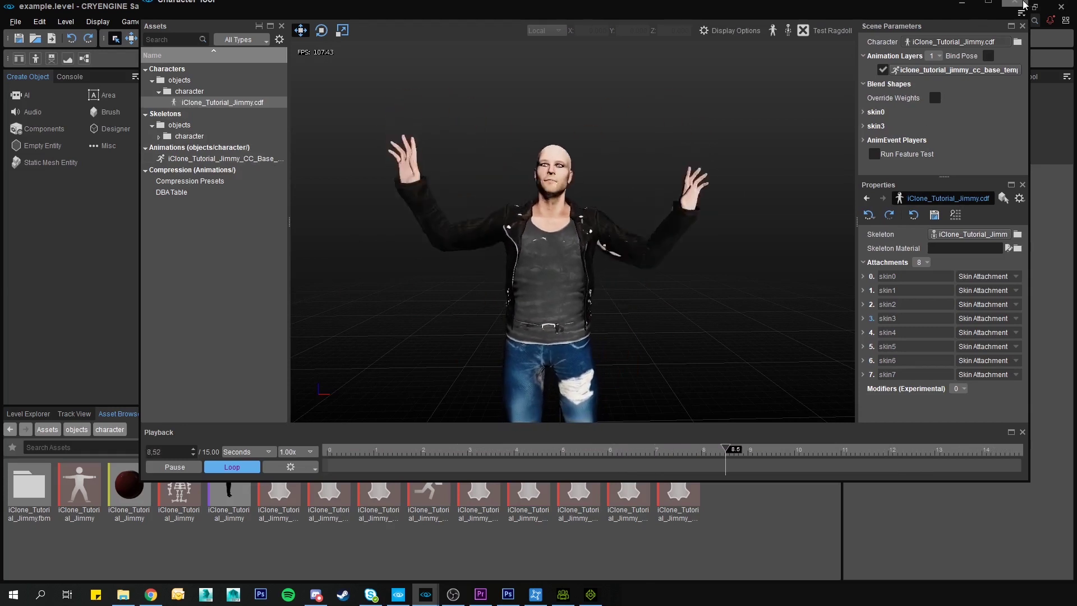
pyautogui.rightClick(228, 103)
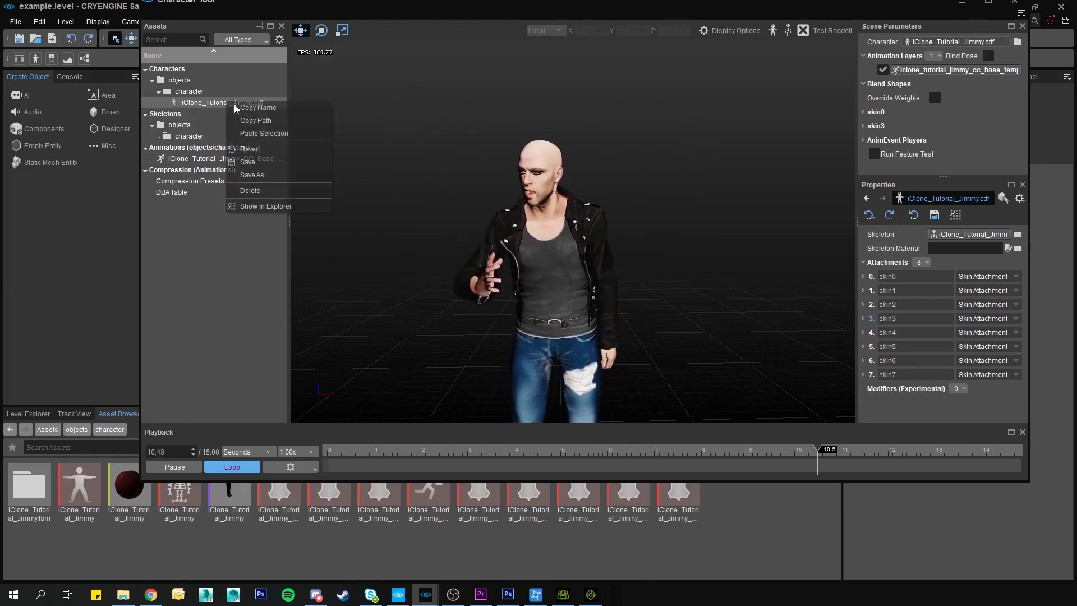
pyautogui.click(250, 161)
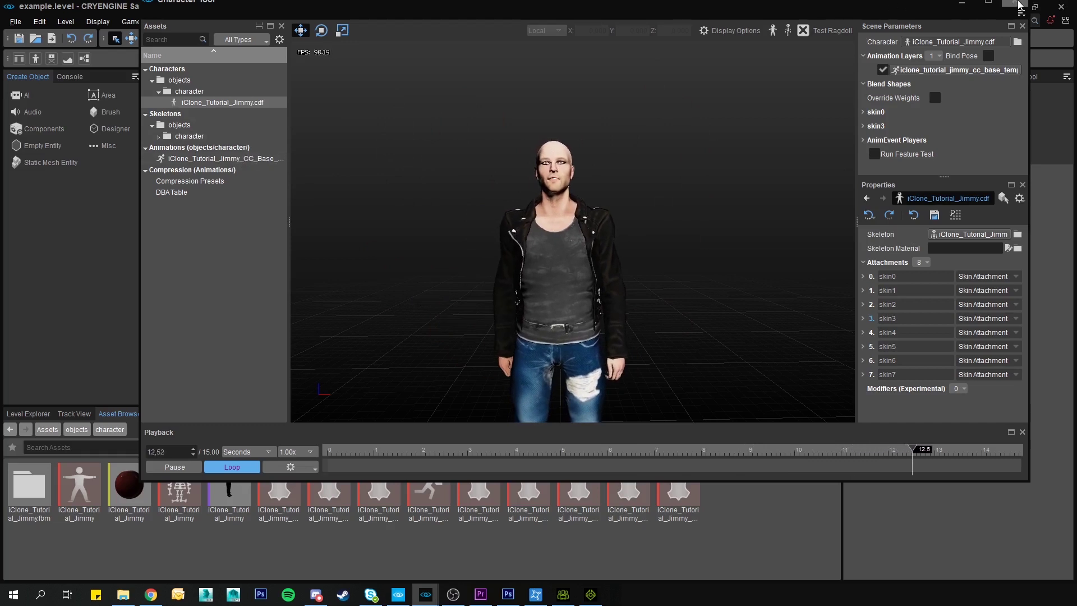
pyautogui.click(1018, 4)
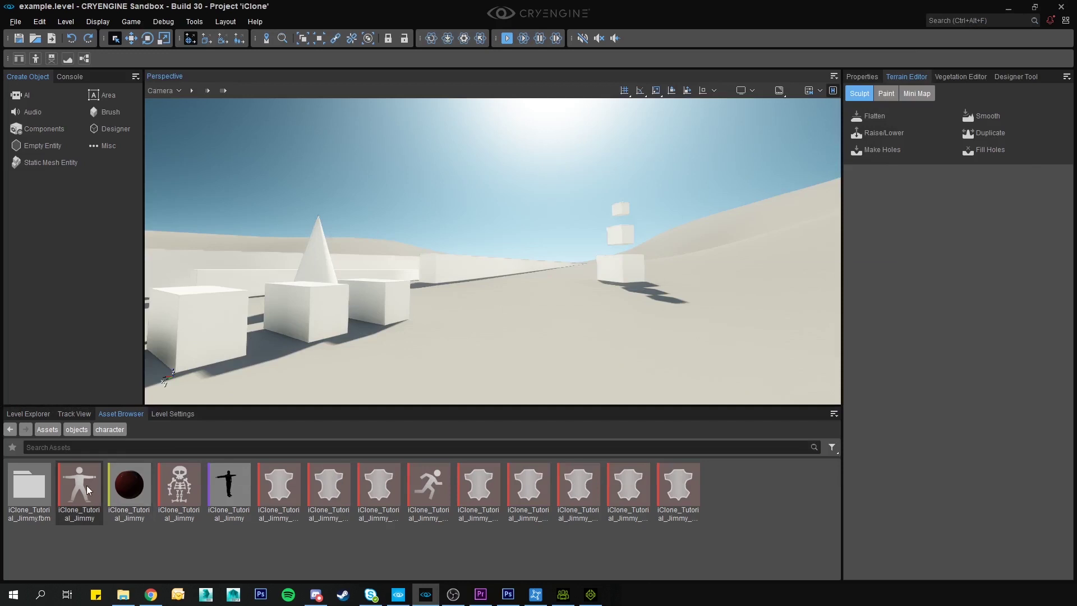
# - Place the iClone_Tutorial_Jimmy character on the ground in the level, rotated about 156° around Z to face the camera
pyautogui.moveTo(224, 447); pyautogui.dragTo(588, 309)
pyautogui.click(632, 336)
pyautogui.moveTo(632, 337); pyautogui.dragTo(602, 340, button='right')
pyautogui.press('w')
pyautogui.press('s')
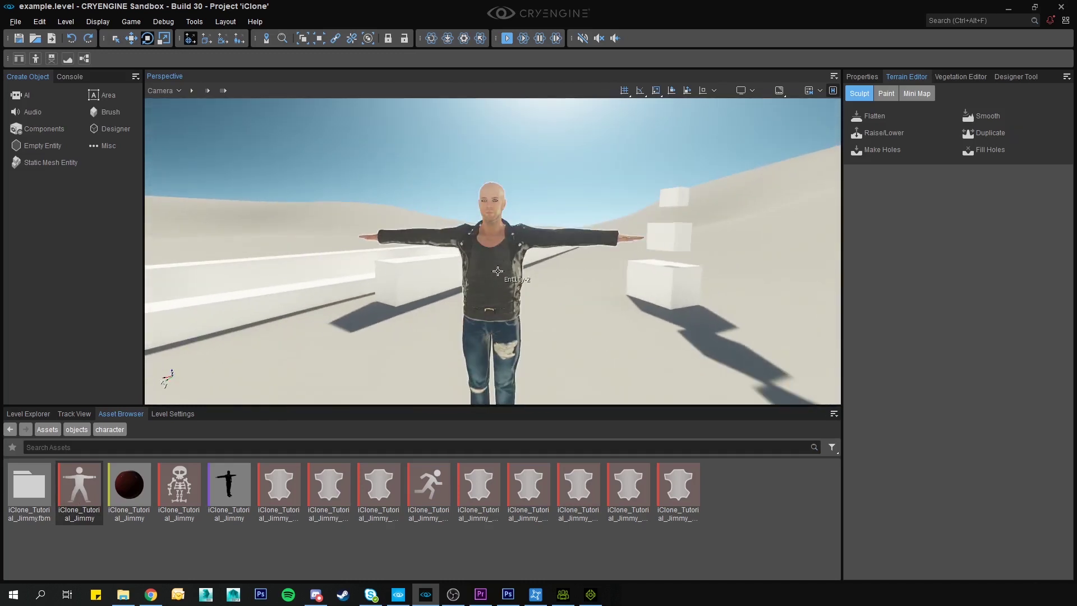
# - Set the placed character's Default Animation to the CC_Base_TempMotion.caf asset from objects/character
pyautogui.click(860, 77)
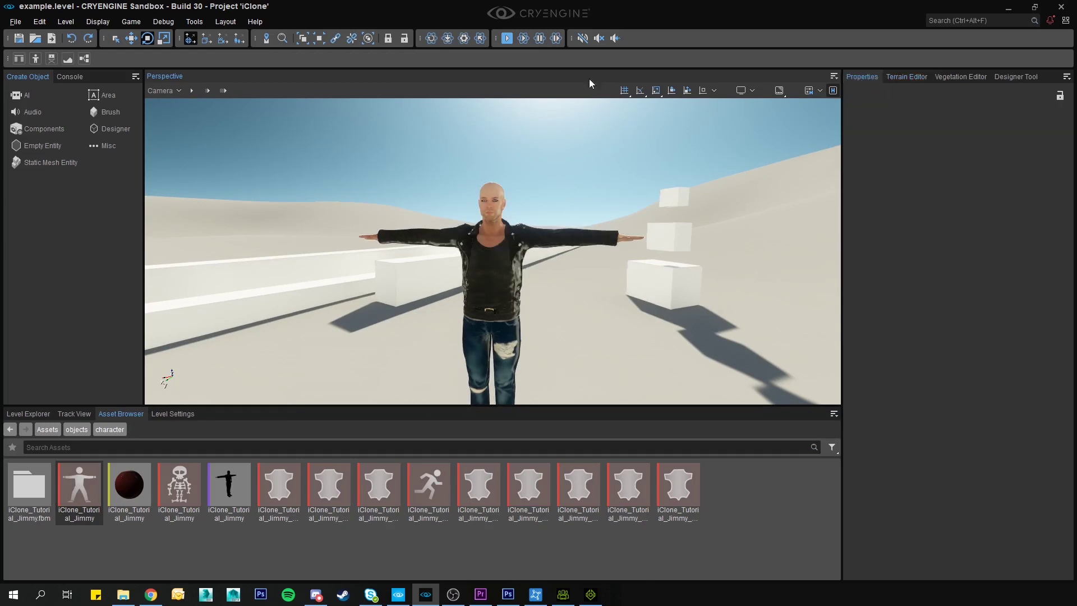
pyautogui.click(486, 253)
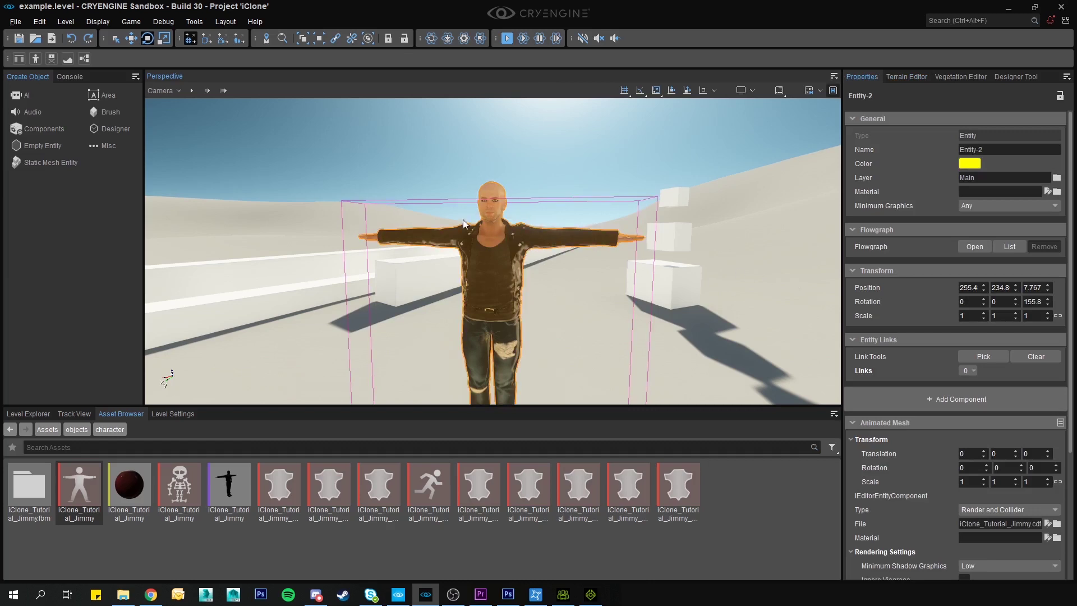
pyautogui.scroll(-5, 918, 356)
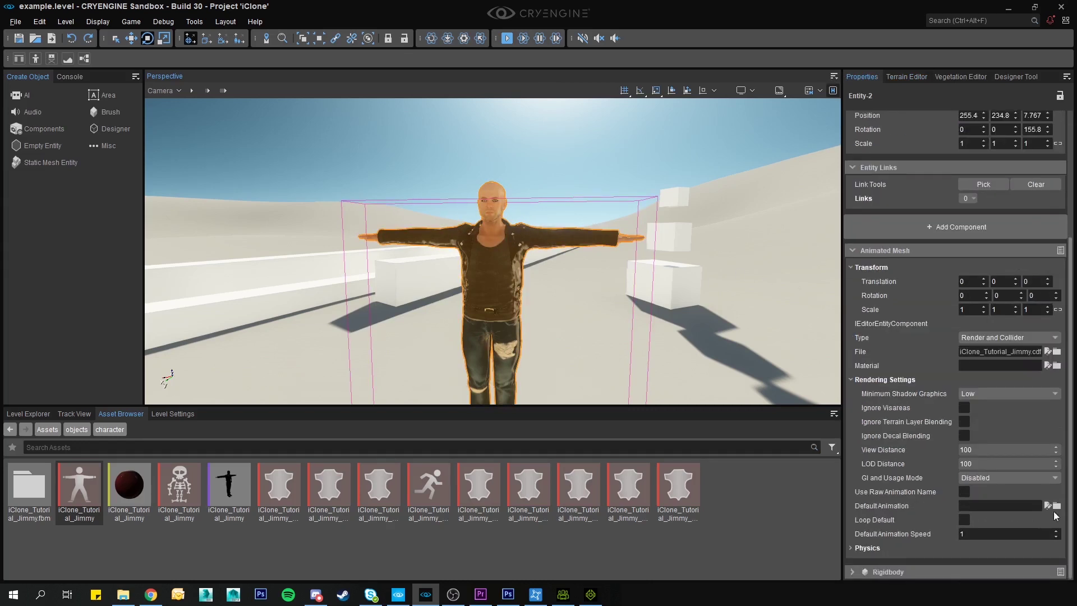
pyautogui.click(1057, 507)
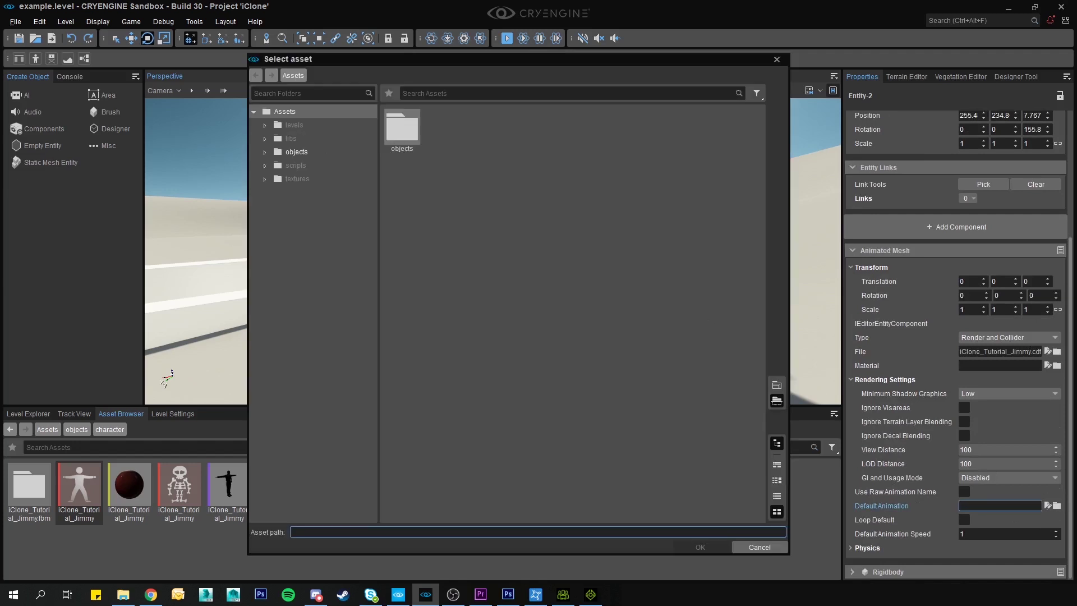
pyautogui.doubleClick(402, 134)
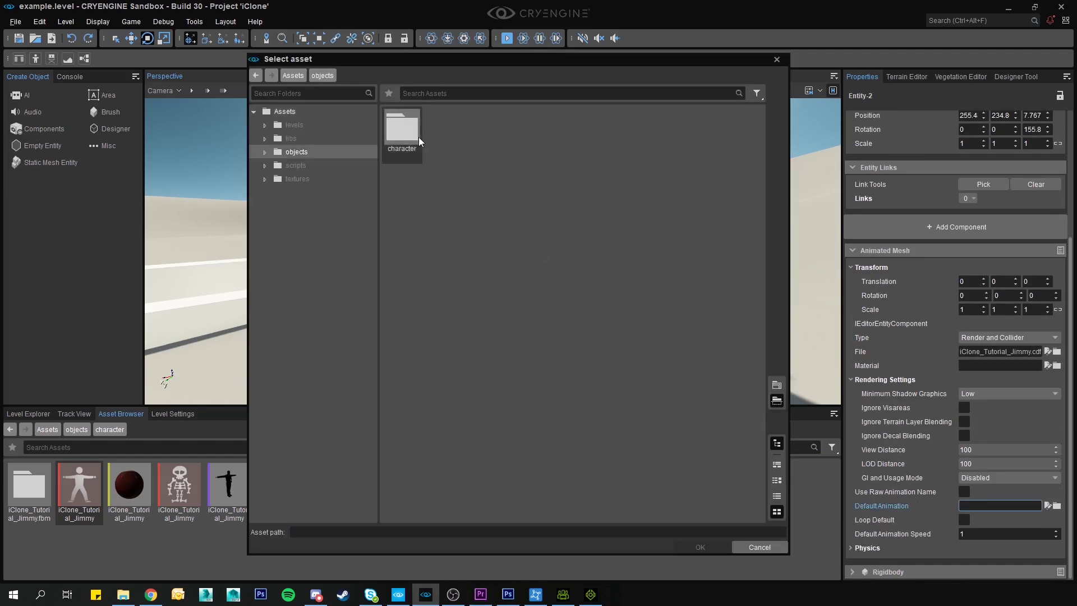
pyautogui.doubleClick(411, 135)
pyautogui.doubleClick(406, 130)
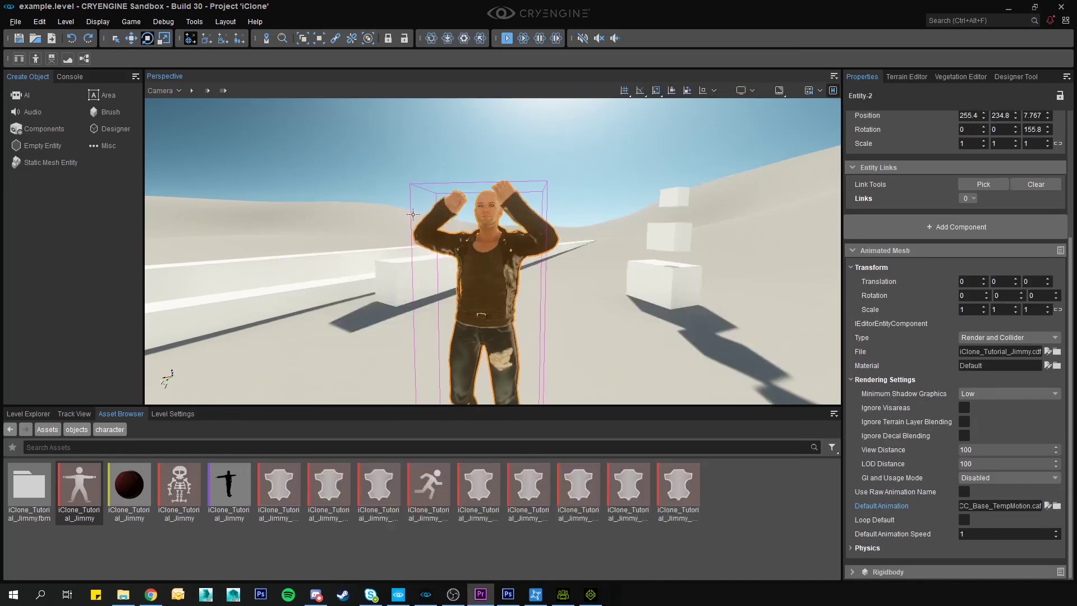
# - Enable Loop Default for the placed character's animation and deselect the character to watch it play
pyautogui.click(377, 260)
pyautogui.click(458, 149)
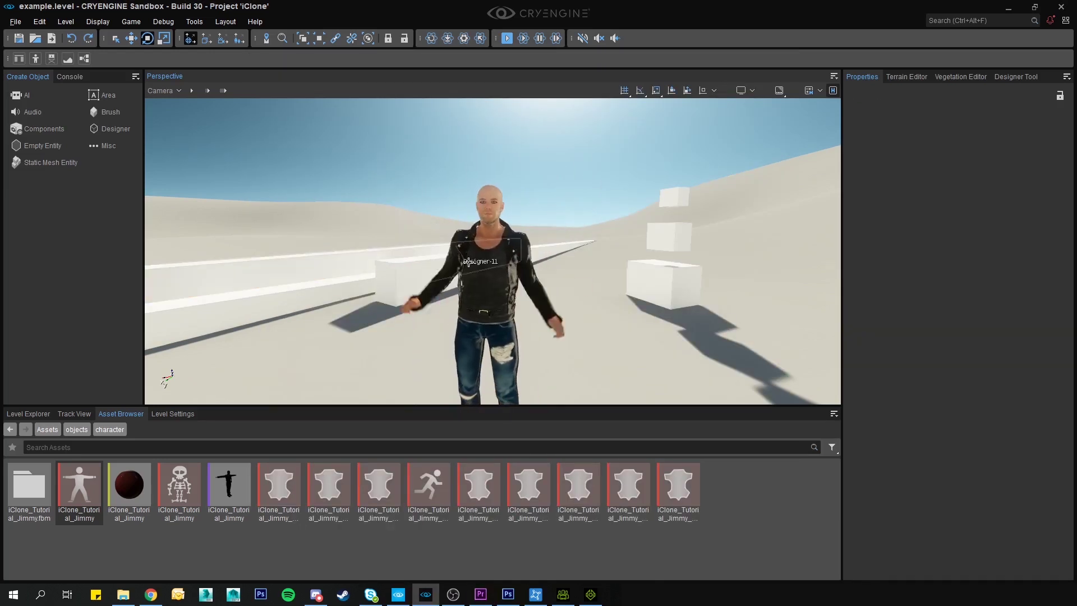
pyautogui.click(476, 227)
pyautogui.scroll(-4, 960, 393)
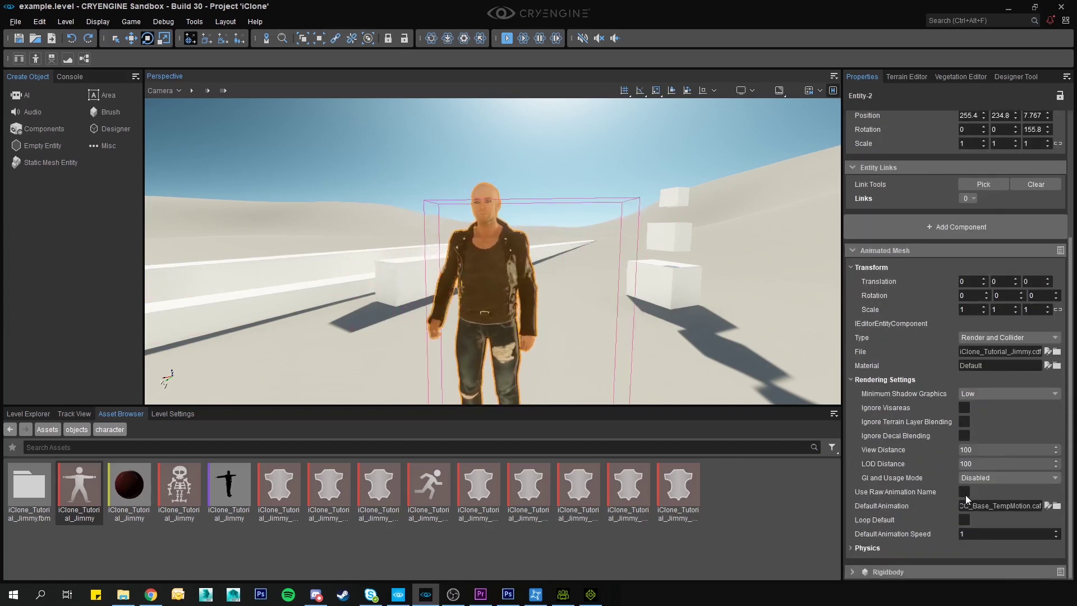
pyautogui.click(965, 520)
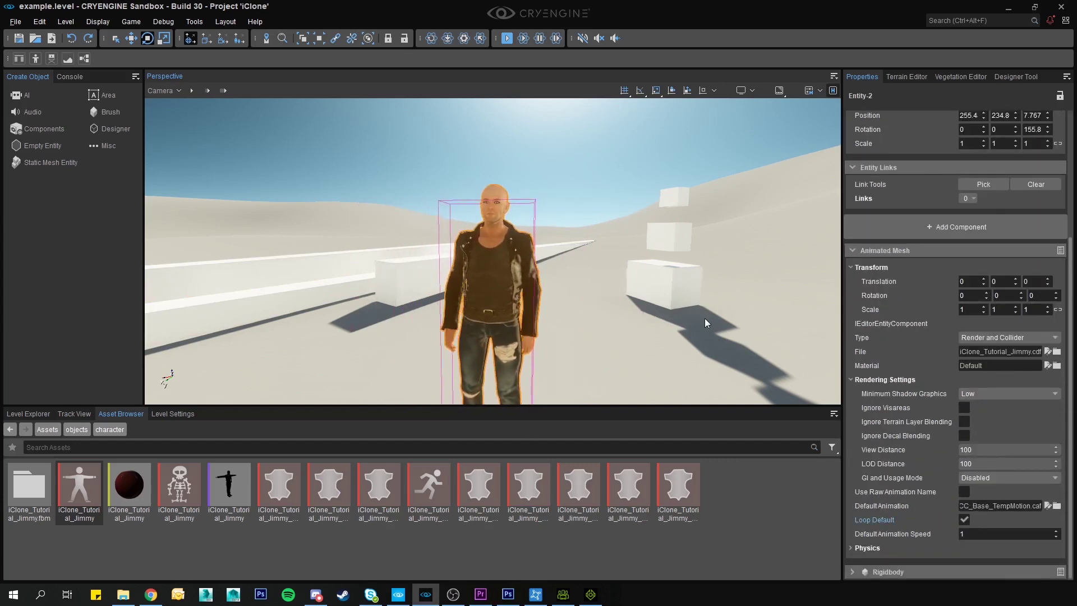
pyautogui.click(548, 150)
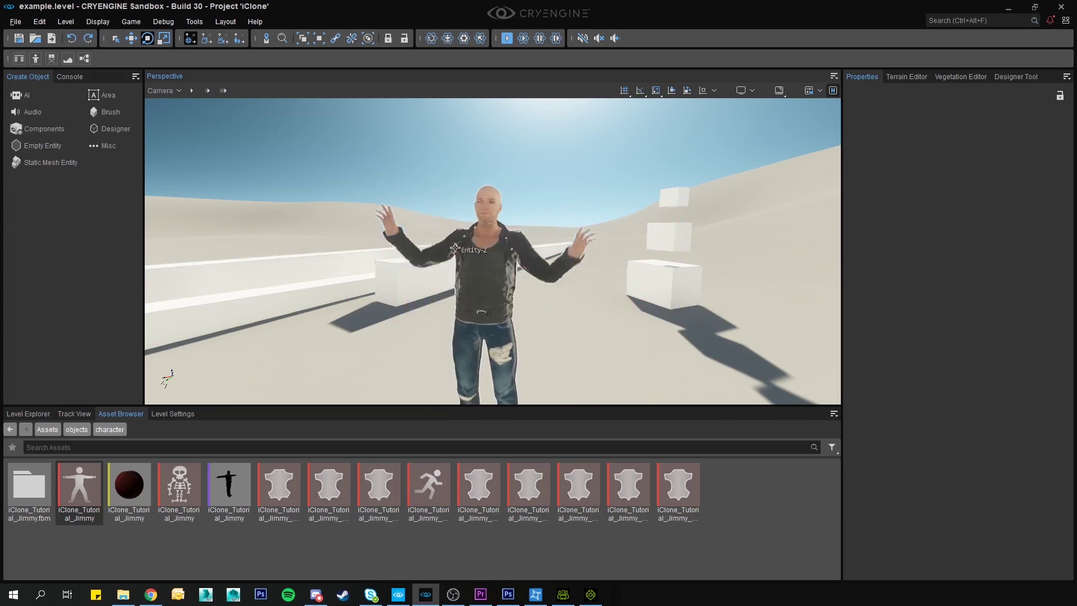
# - Open the iClone_Tutorial_Jimmy material for editing in an enlarged window that shows all its sub-materials and properties
pyautogui.click(128, 496)
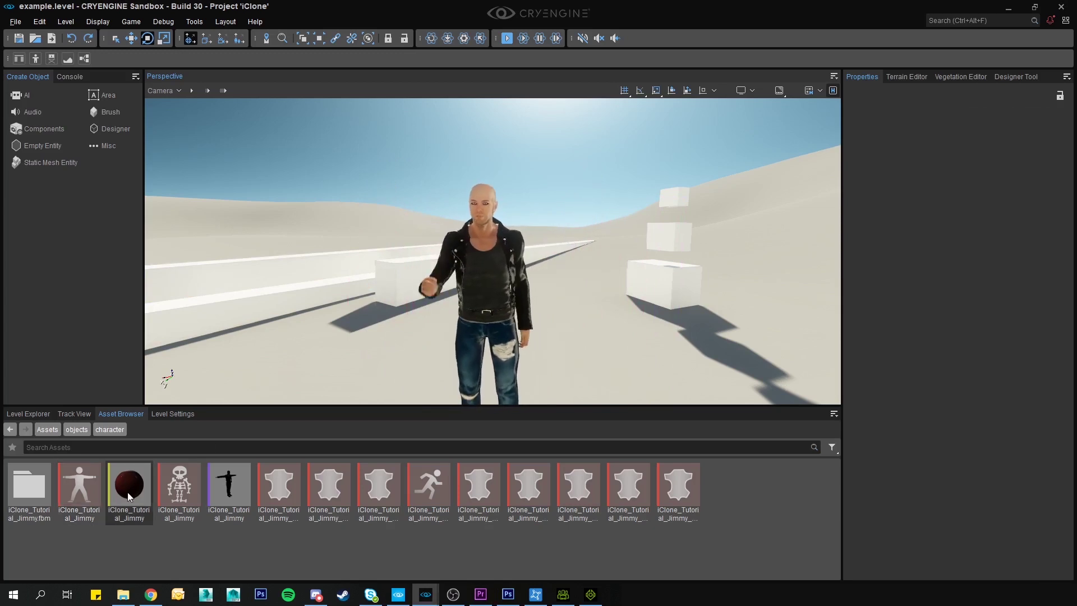
pyautogui.doubleClick(128, 497)
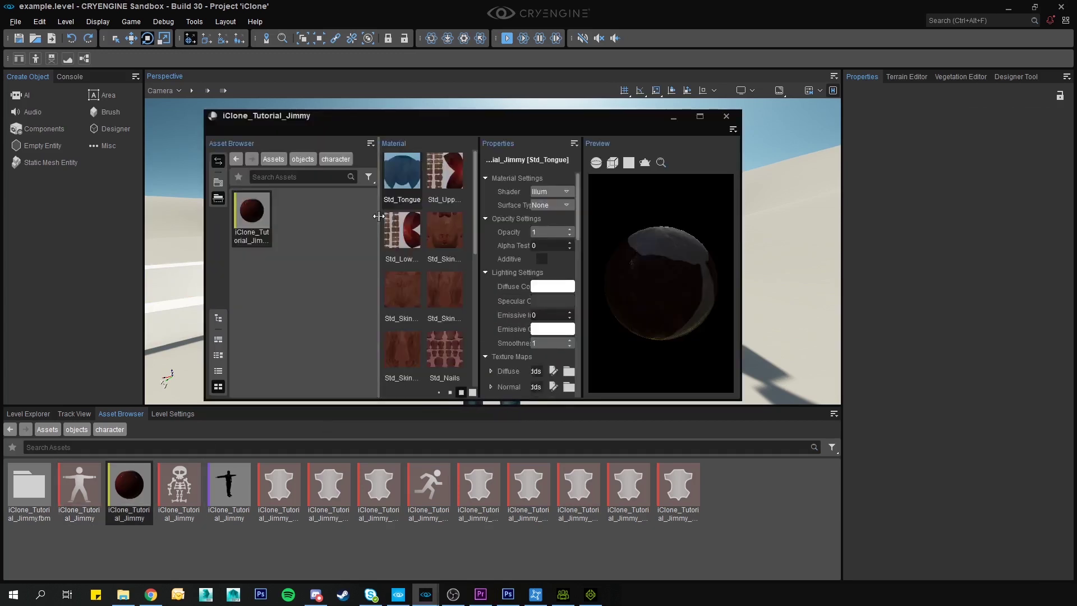
pyautogui.moveTo(380, 219); pyautogui.dragTo(302, 217)
pyautogui.doubleClick(648, 116)
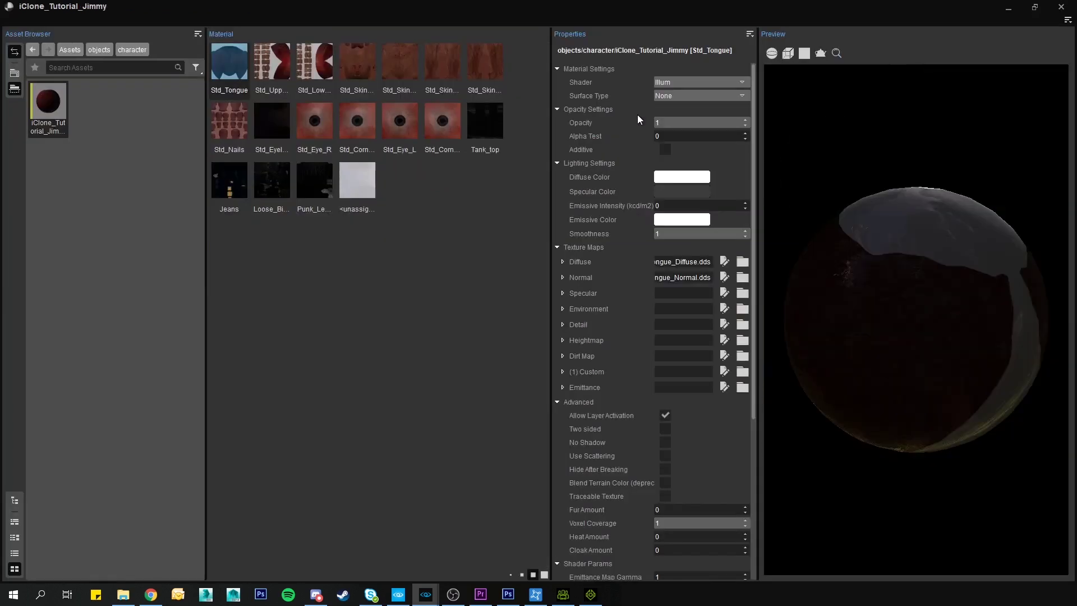
# - Go through the skin, nails, eyelash, eye, cornea and tank top sub-materials, lowering the Smoothness where it is too shiny
pyautogui.click(357, 63)
pyautogui.click(399, 63)
pyautogui.moveTo(740, 236); pyautogui.dragTo(679, 236)
pyautogui.click(442, 63)
pyautogui.click(485, 63)
pyautogui.click(229, 121)
pyautogui.click(272, 121)
pyautogui.click(314, 121)
pyautogui.click(357, 121)
pyautogui.click(400, 121)
pyautogui.click(442, 121)
pyautogui.click(485, 121)
# - Lower the Smoothness of the Jeans, biker boots and Punk_Leather_jacket sub-materials, setting the jacket to about 0.246
pyautogui.click(229, 180)
pyautogui.moveTo(736, 236); pyautogui.dragTo(679, 235)
pyautogui.click(272, 181)
pyautogui.moveTo(737, 235); pyautogui.dragTo(679, 235)
pyautogui.click(315, 181)
pyautogui.moveTo(737, 235); pyautogui.dragTo(678, 235)
# - Save the edited iClone_Tutorial_Jimmy material and return to the level
pyautogui.rightClick(51, 106)
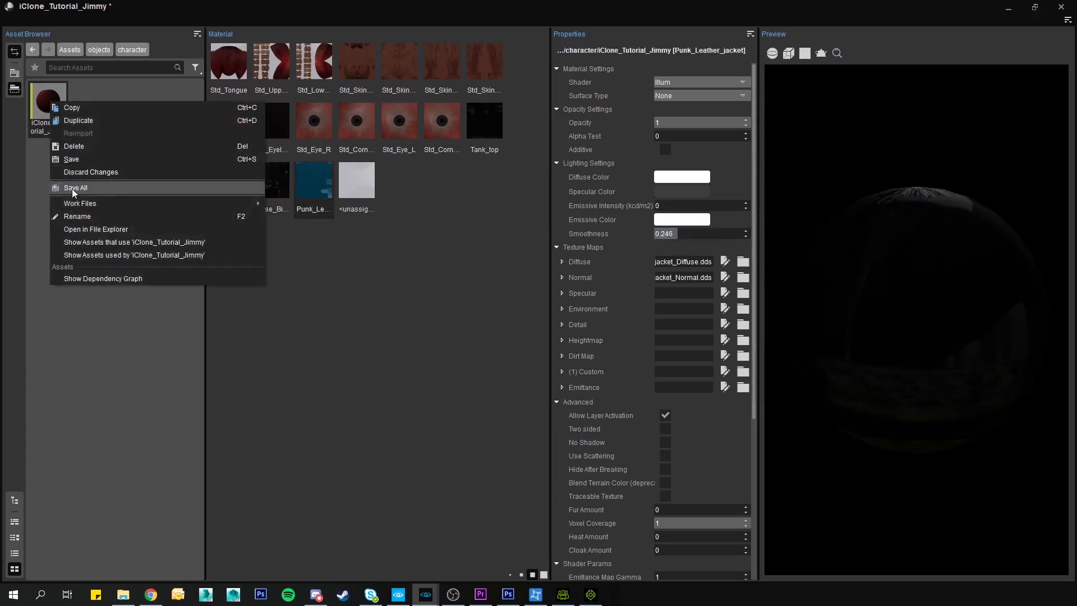
pyautogui.click(70, 159)
pyautogui.click(1019, 7)
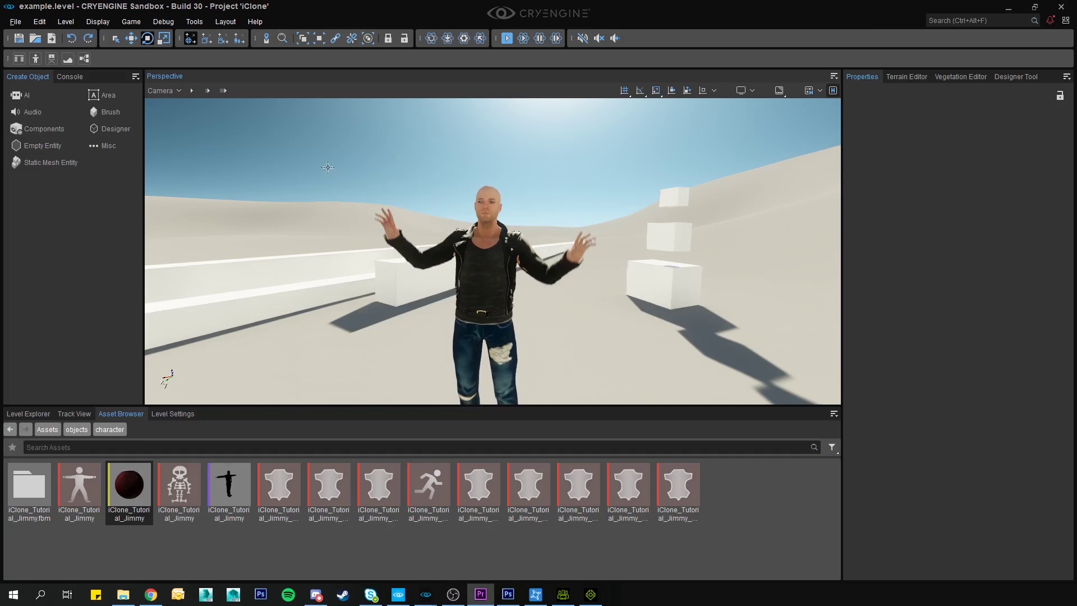
# - Inspect the animated character's skin and clothing materials in the level from different angles and distances
pyautogui.press('a')
pyautogui.moveTo(464, 295); pyautogui.dragTo(595, 297, button='right')
pyautogui.scroll(-5, 493, 297)
pyautogui.press('w')
pyautogui.moveTo(492, 297); pyautogui.dragTo(357, 289, button='right')
pyautogui.press('d')
pyautogui.press('w')
pyautogui.press('a')
pyautogui.press('s')
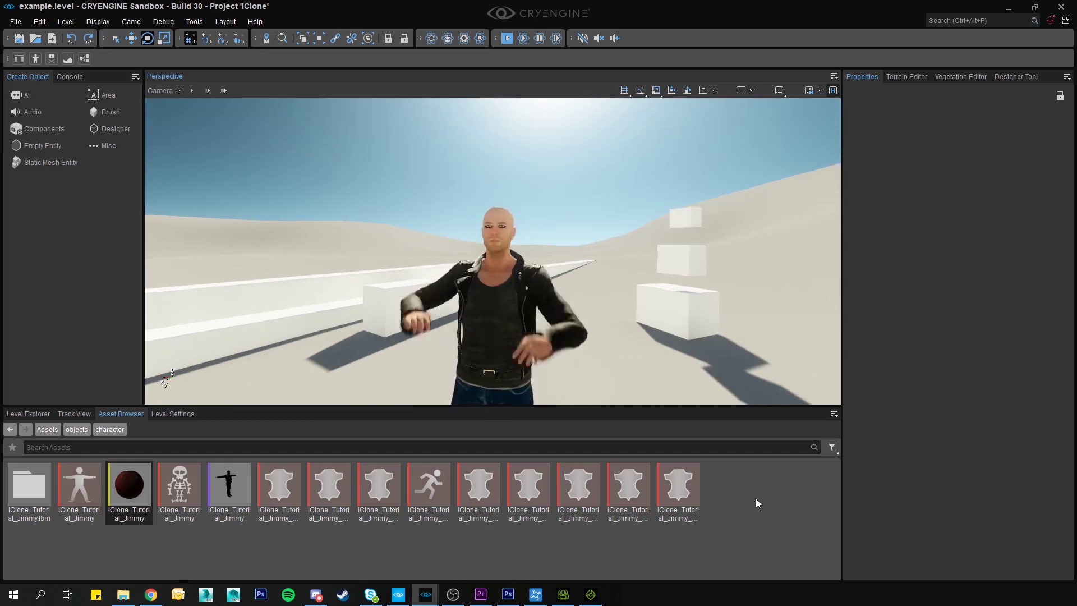
# - Show the character asset folder in File Explorer, widen its window and open the iClone_Tutorial_Jimmy.fbm texture folder
pyautogui.rightClick(756, 503)
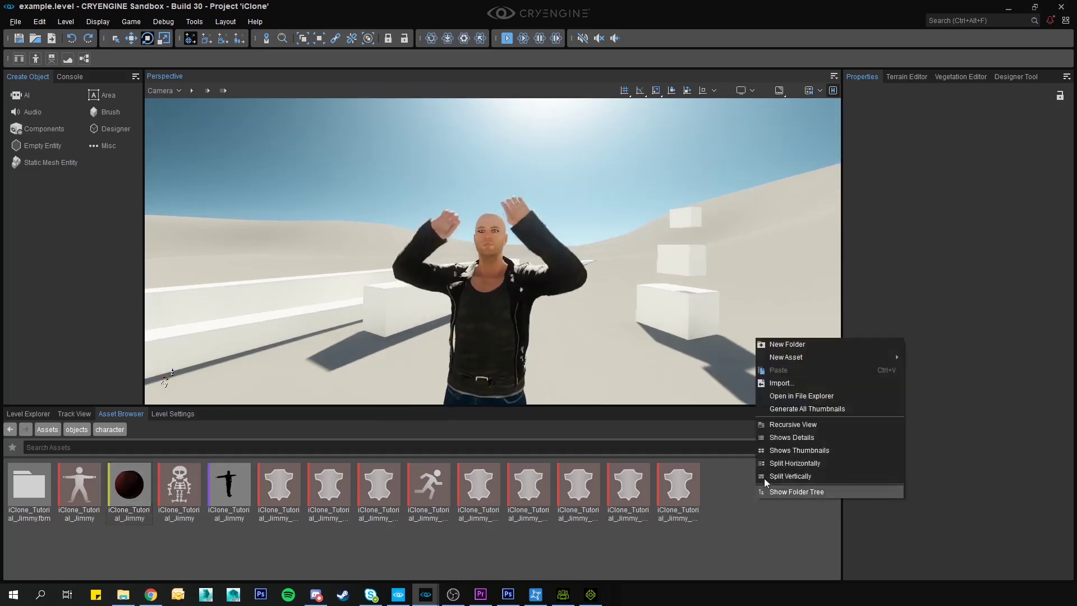
pyautogui.click(813, 396)
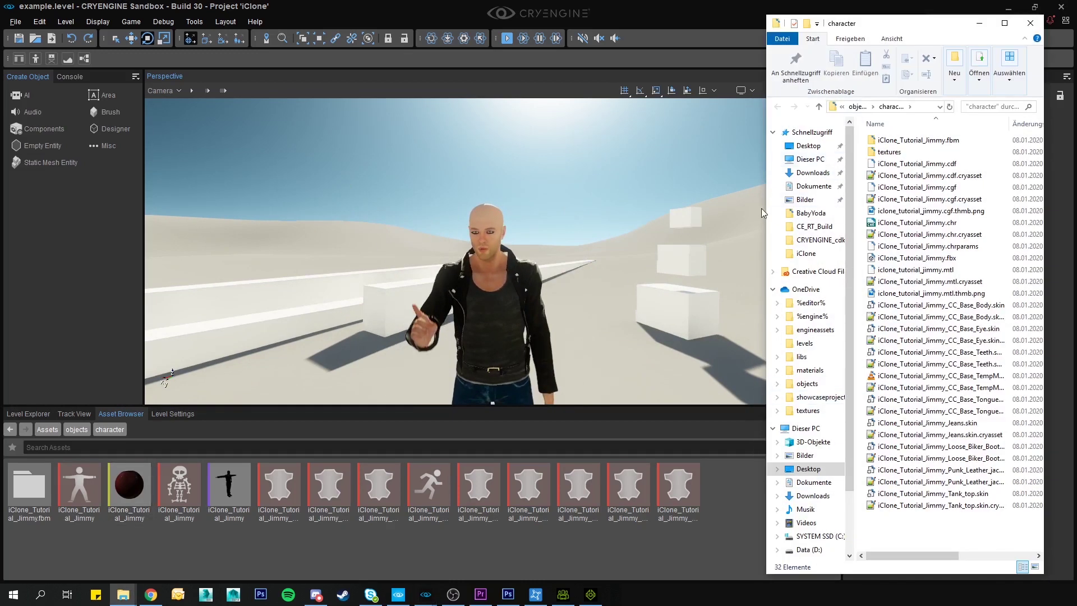
pyautogui.moveTo(766, 208); pyautogui.dragTo(441, 208)
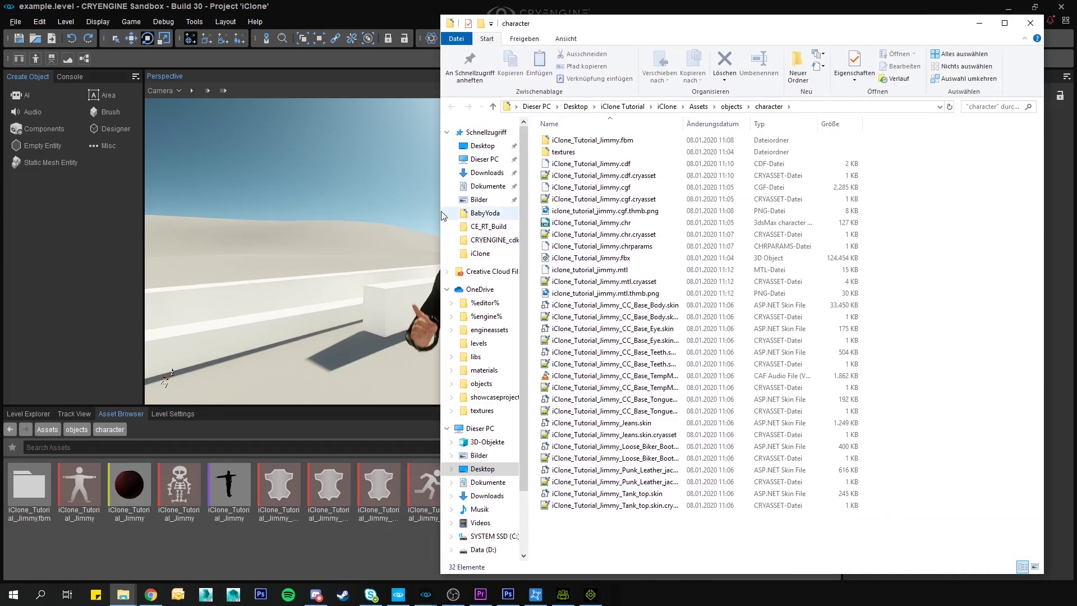
pyautogui.doubleClick(578, 140)
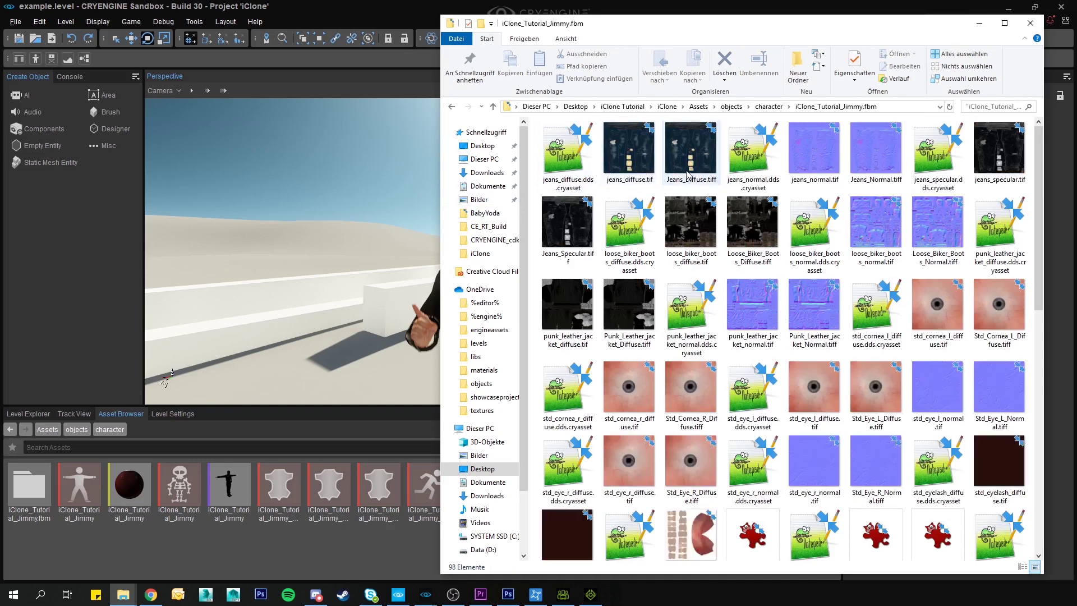
# - Group the texture folder's files by type, keeping the CRYASSET group collapsed and the TIF group expanded
pyautogui.rightClick(660, 193)
pyautogui.moveTo(708, 223)
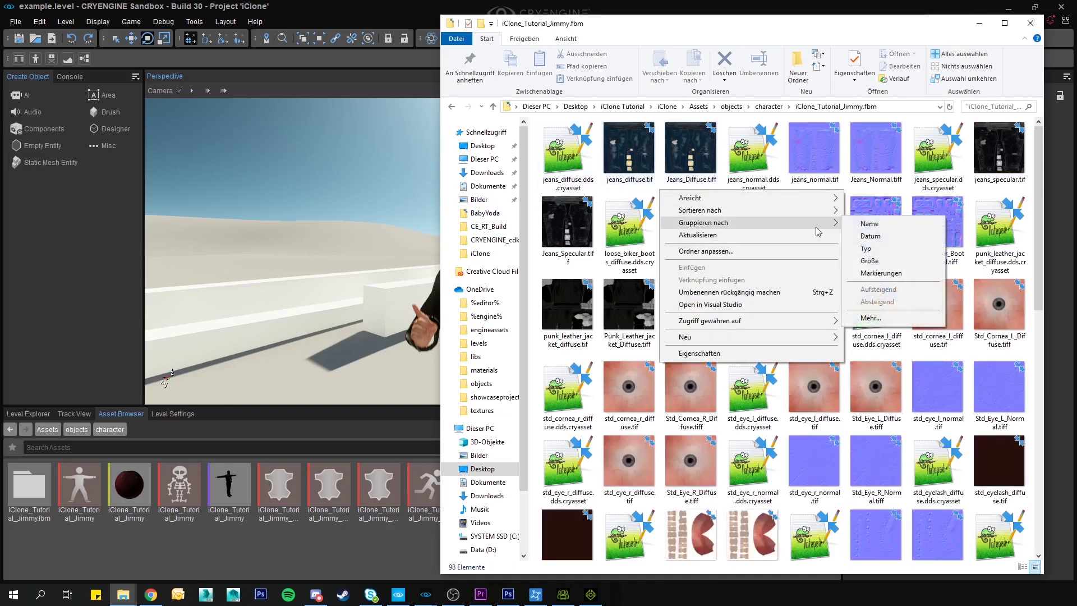
pyautogui.click(868, 248)
pyautogui.click(539, 128)
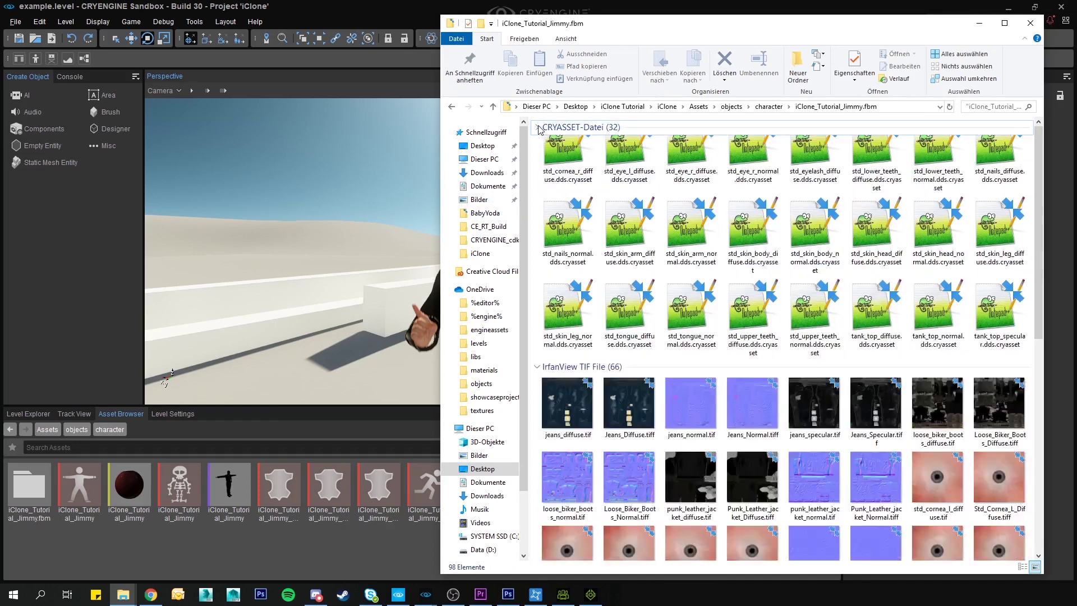
pyautogui.click(538, 146)
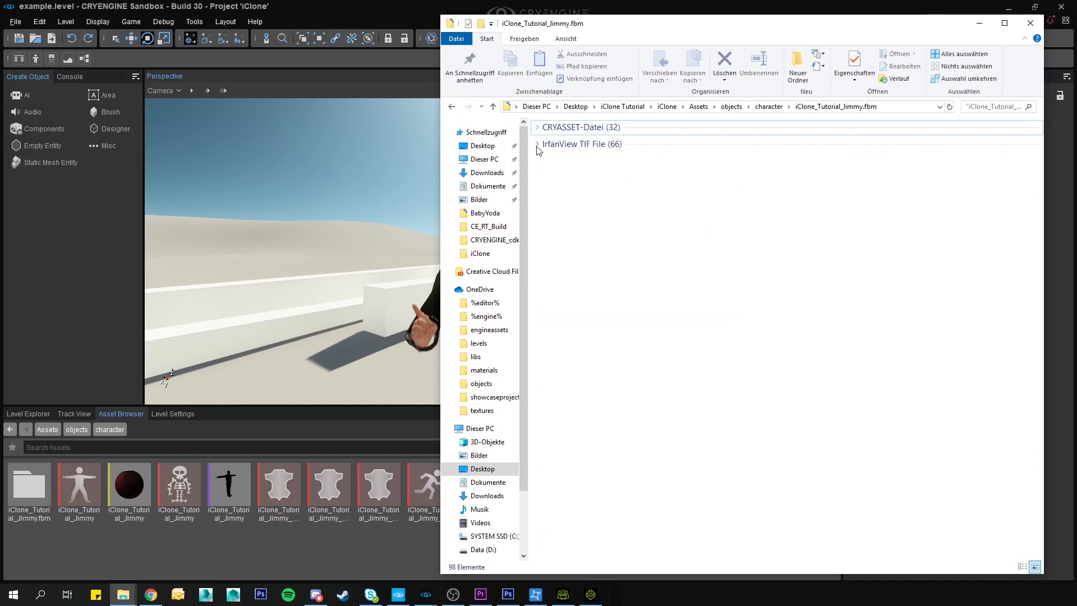
pyautogui.click(538, 144)
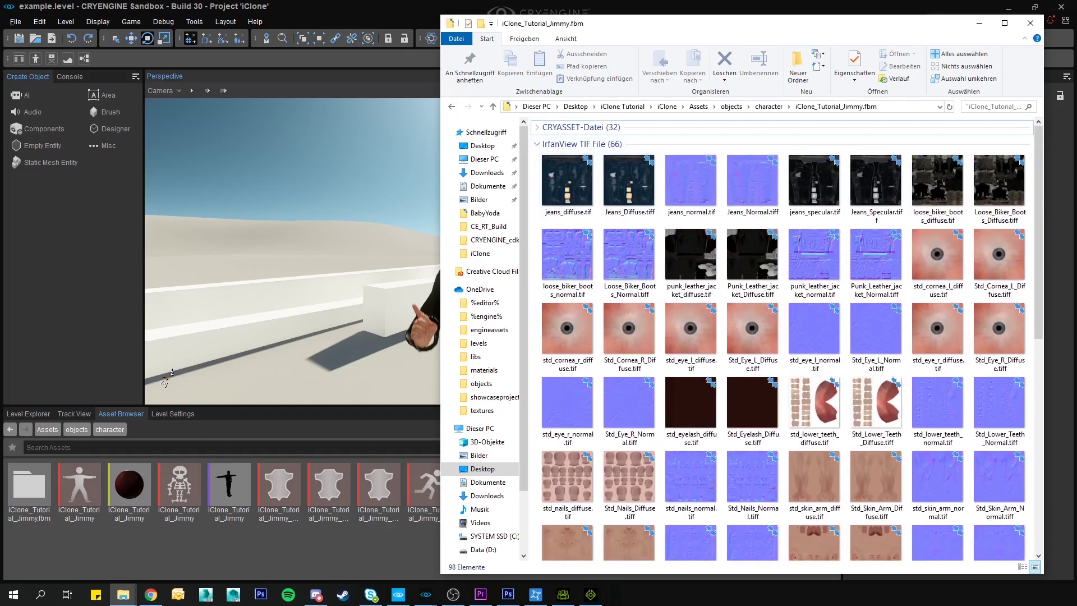
# - Search the folder for .tiff, delete only the files with the .tiff extension and return to the folder
pyautogui.click(983, 107)
pyautogui.write('.tiff')
pyautogui.click(568, 163)
pyautogui.scroll(-6, 568, 164)
pyautogui.keyDown('shift'); pyautogui.click(627, 523); pyautogui.keyUp('shift')
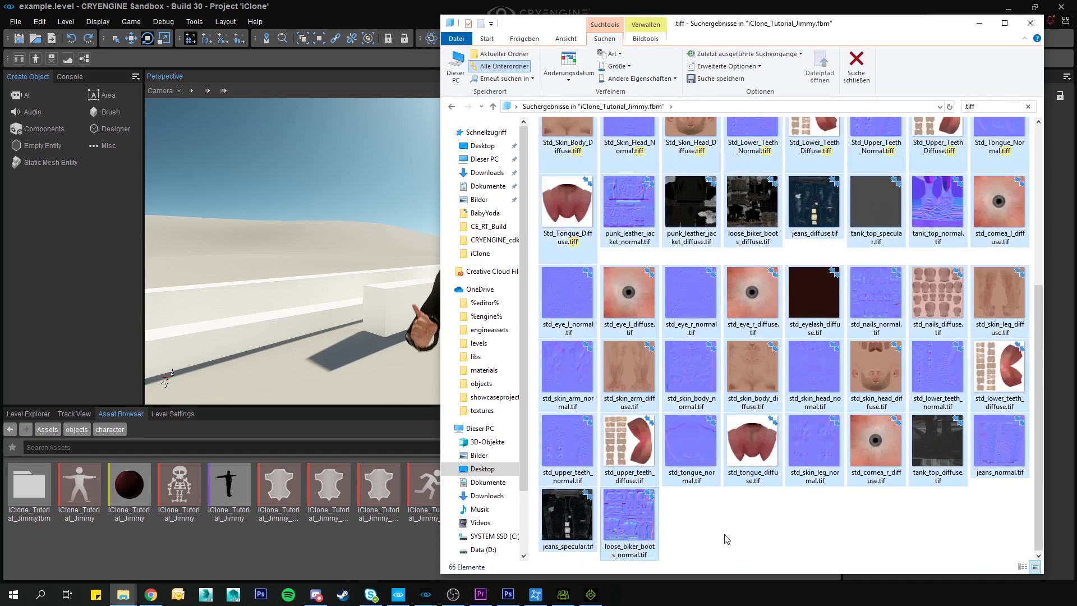
pyautogui.click(725, 538)
pyautogui.scroll(6, 716, 530)
pyautogui.click(588, 158)
pyautogui.keyDown('shift'); pyautogui.click(567, 514); pyautogui.keyUp('shift')
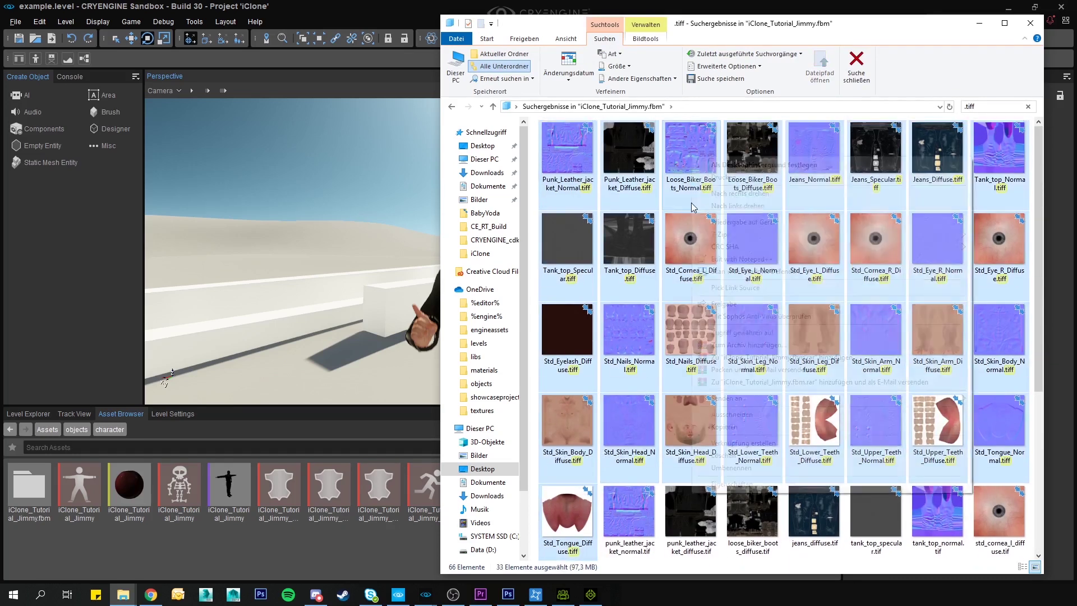
pyautogui.click(453, 107)
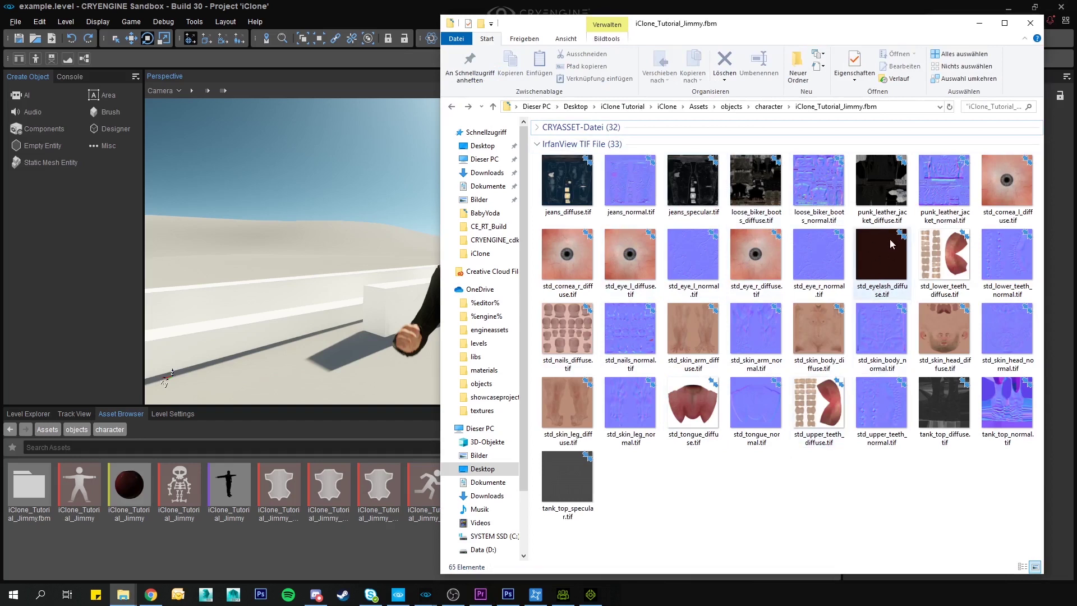
# - Open std_eyelash_diffuse.tif from the texture folder in Photoshop
pyautogui.click(878, 254)
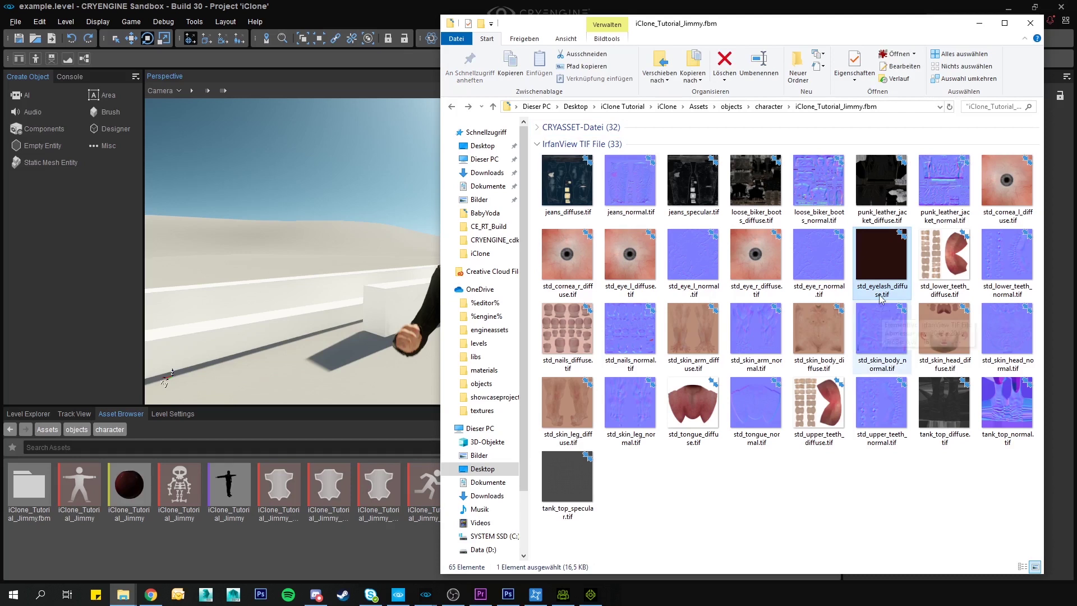
pyautogui.moveTo(791, 27); pyautogui.dragTo(874, 30)
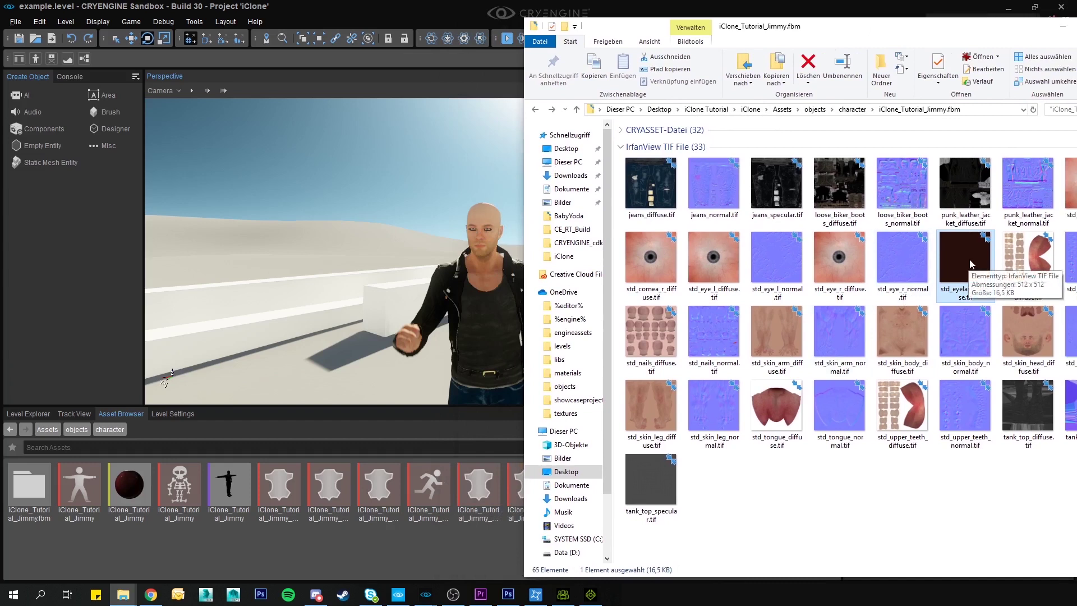
pyautogui.moveTo(959, 274); pyautogui.dragTo(413, 284)
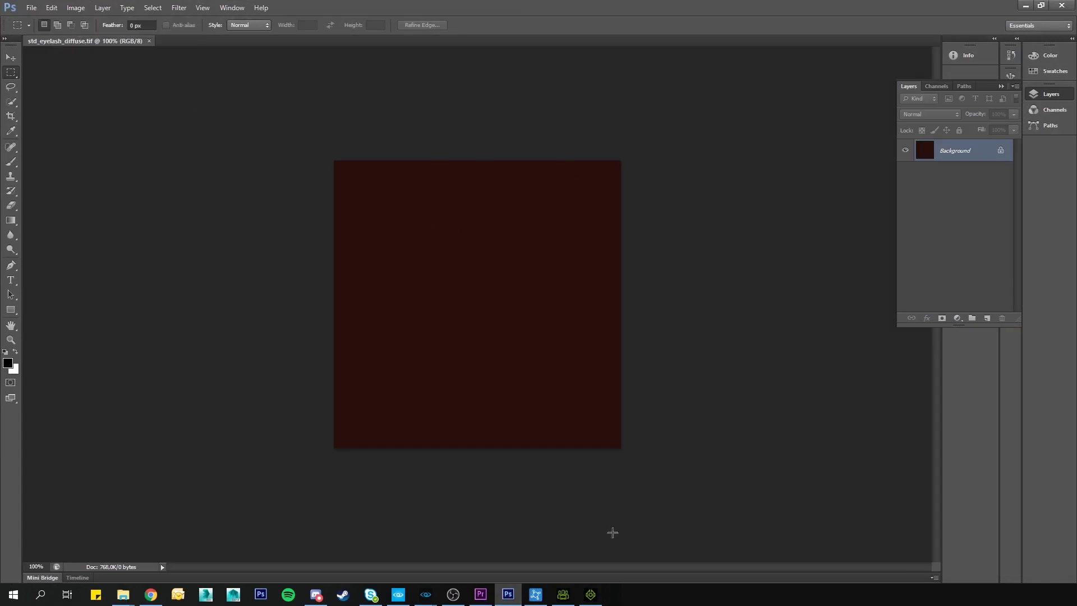
# - Switch to Character Creator, frame the avatar's face and select the avatar
pyautogui.click(575, 594)
pyautogui.scroll(9, 509, 250)
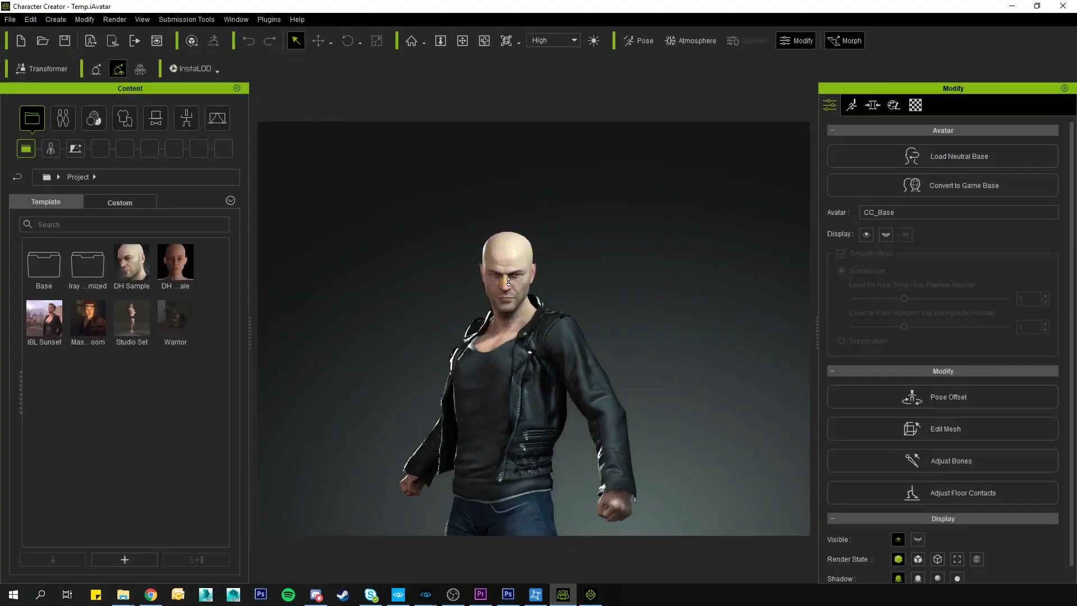
pyautogui.scroll(-2, 509, 270)
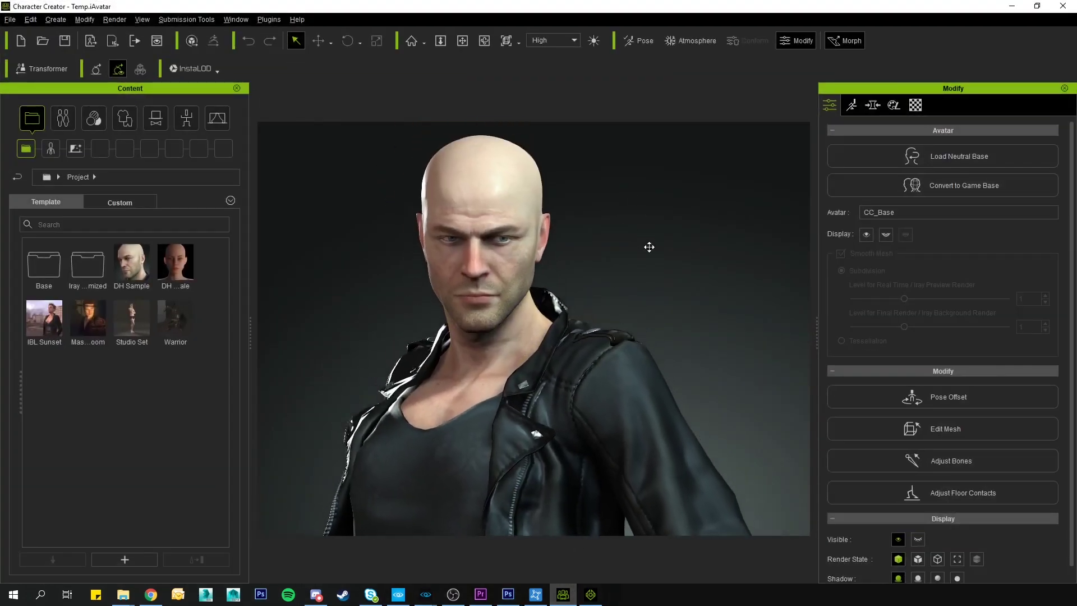
pyautogui.click(514, 240)
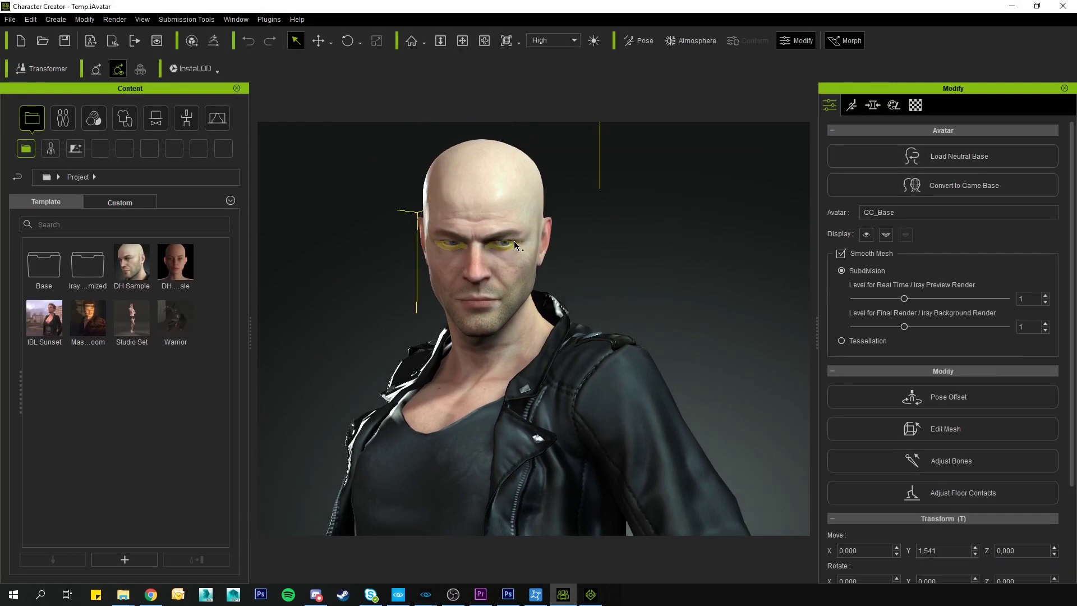
# - Display the avatar's material settings and select the Std_Eyelash material of CC_Base_Body
pyautogui.click(893, 104)
pyautogui.click(915, 105)
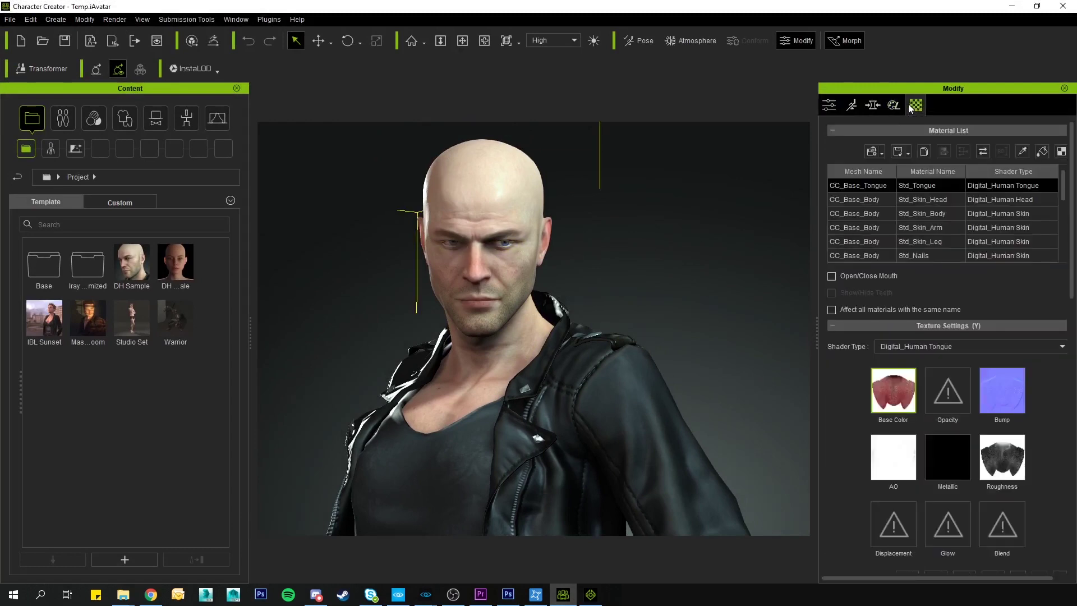
pyautogui.scroll(-3, 910, 241)
pyautogui.scroll(-1, 912, 243)
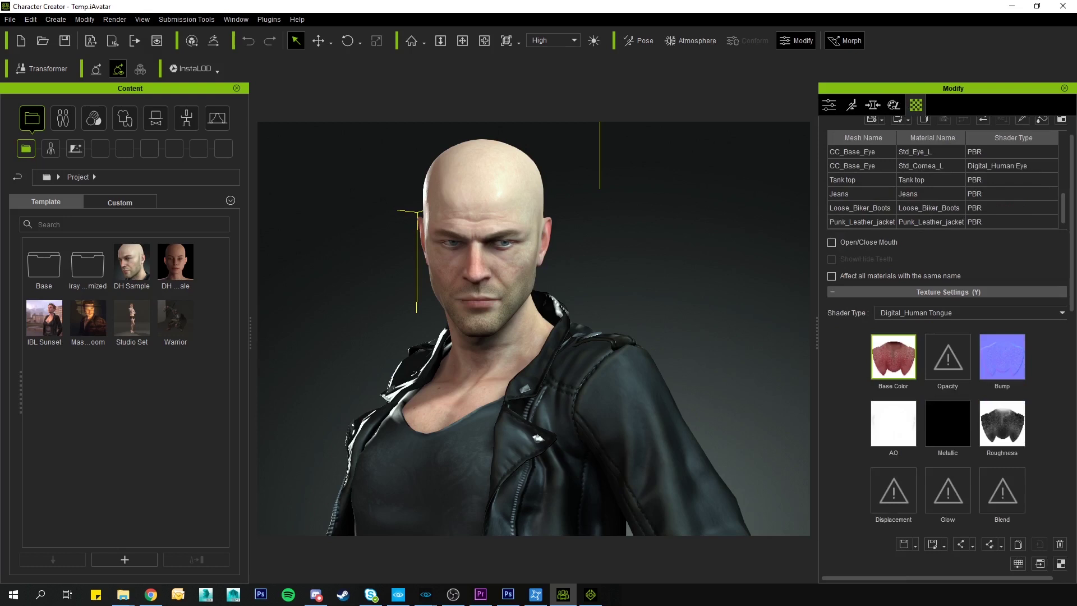
pyautogui.moveTo(1064, 211); pyautogui.dragTo(1070, 182)
pyautogui.click(916, 169)
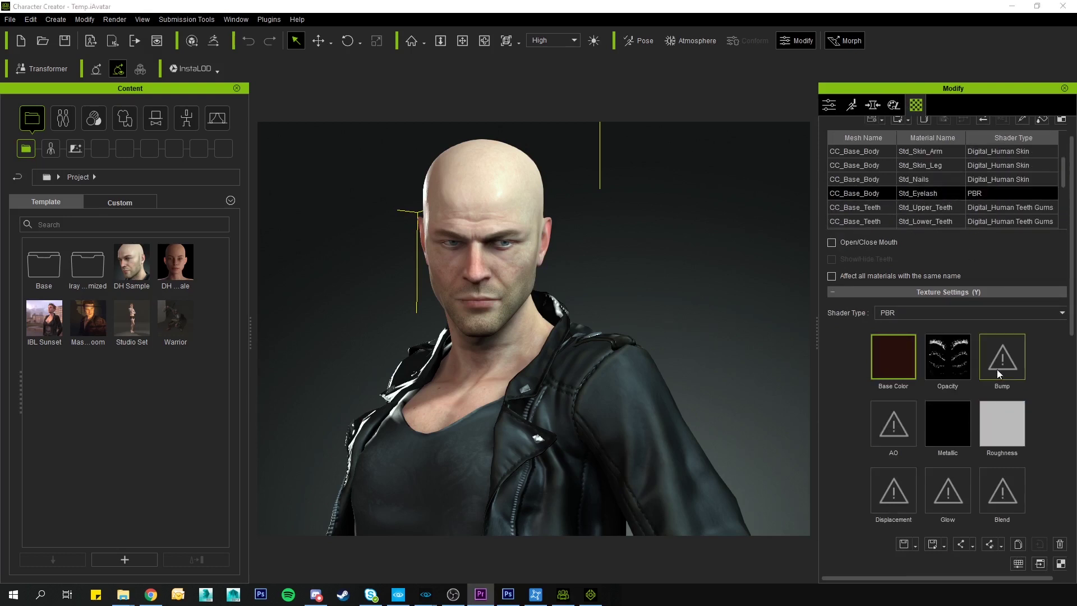
# - Launch the Std_Eyelash material's opacity texture in Photoshop
pyautogui.click(955, 368)
pyautogui.rightClick(955, 358)
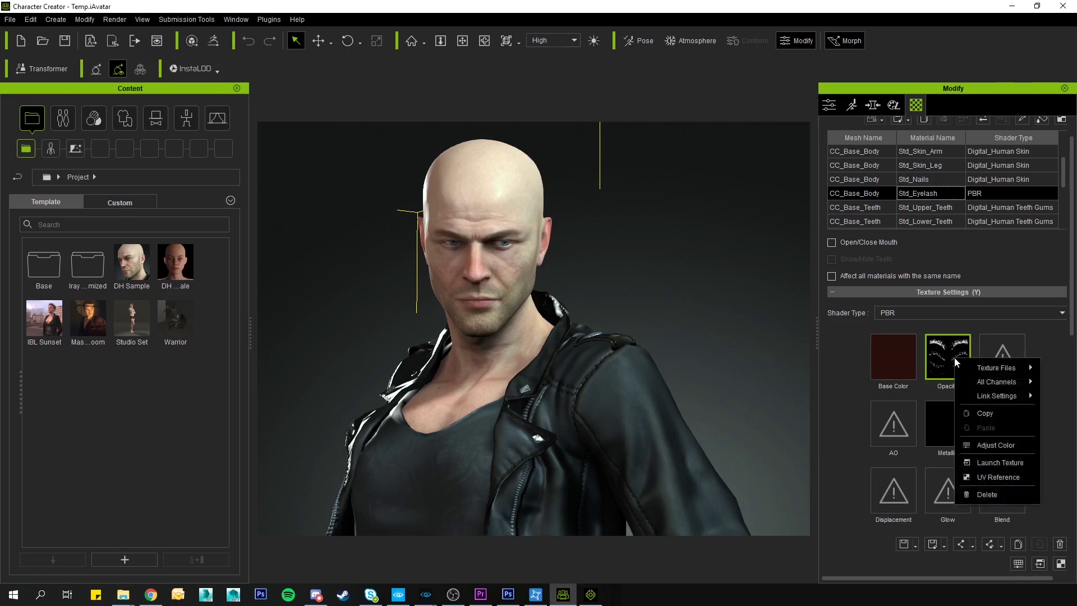
pyautogui.click(1000, 463)
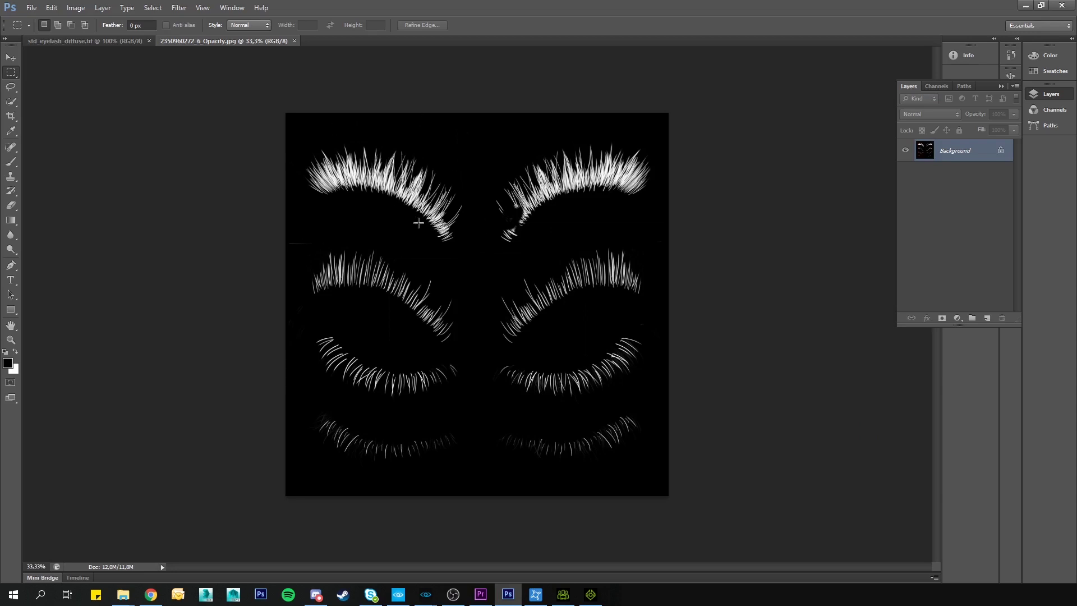
# - Copy the entire eyelash opacity image and add a new alpha channel to std_eyelash_diffuse.tif
pyautogui.click(9, 59)
pyautogui.hotkey('ctrl', 'a')
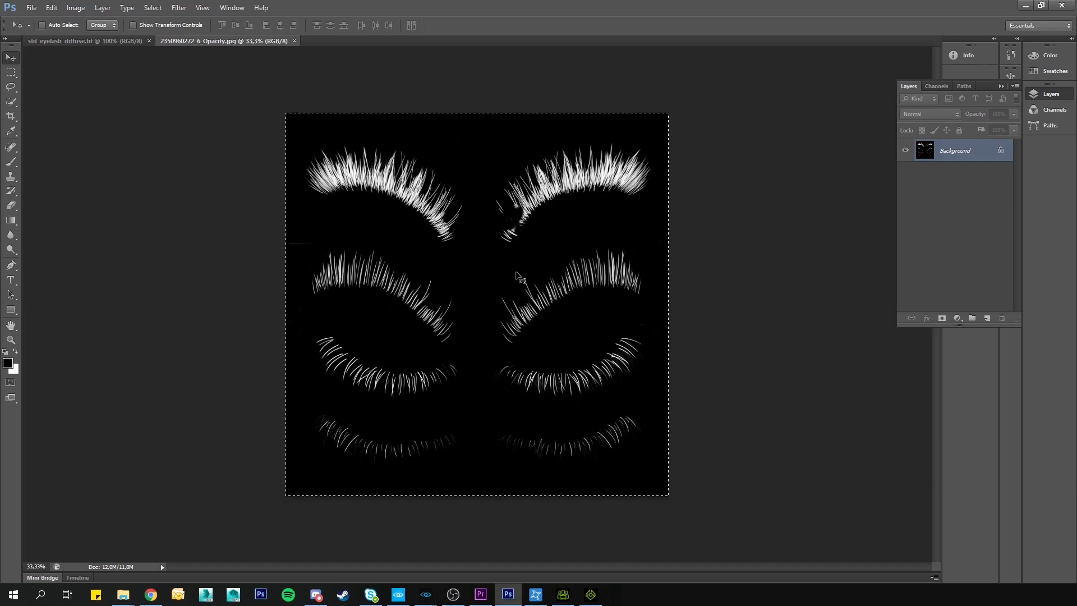
pyautogui.click(80, 43)
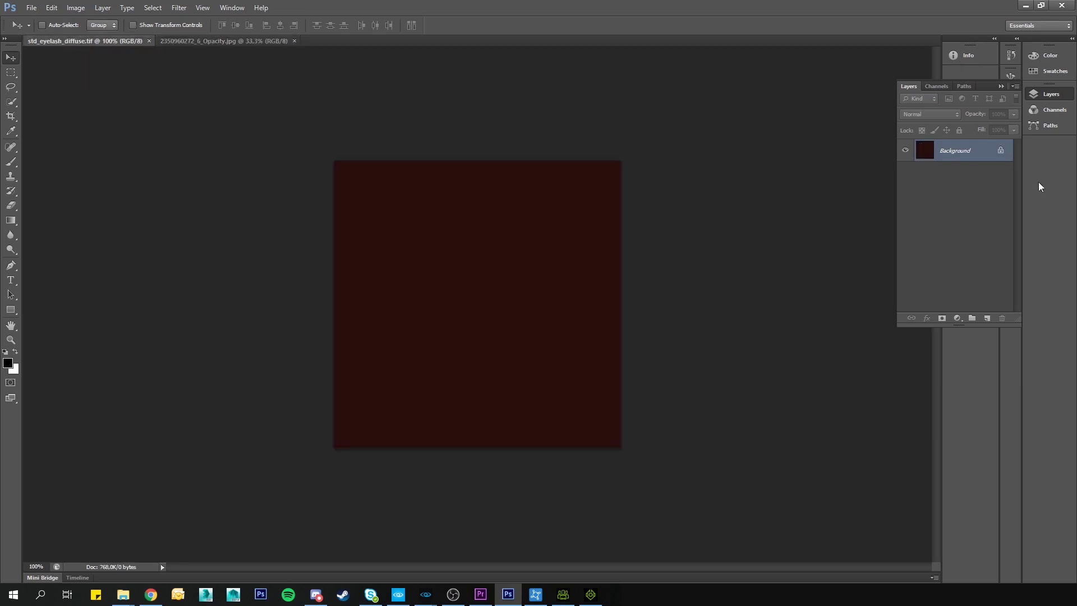
pyautogui.click(944, 92)
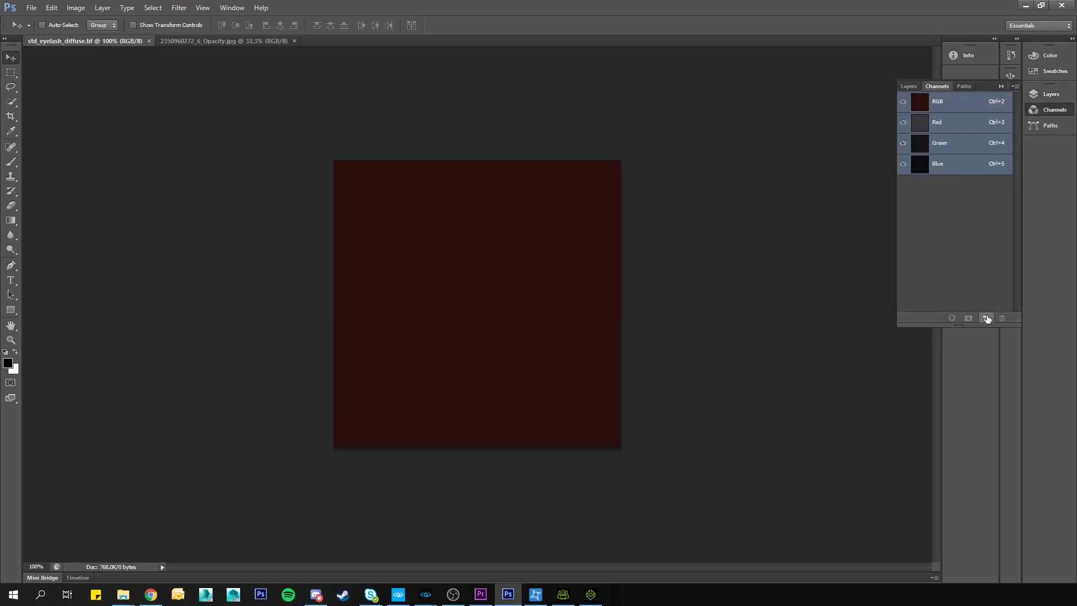
pyautogui.click(987, 318)
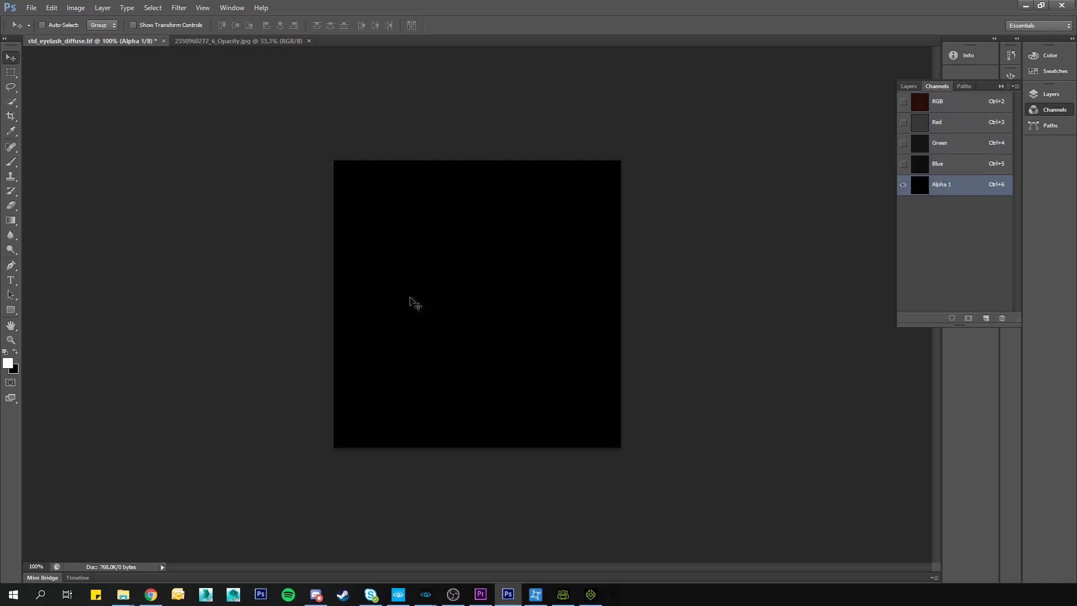
# - Paste the copied eyelash opacity image into the new alpha channel of std_eyelash_diffuse.tif
pyautogui.hotkey('ctrl', 'v')
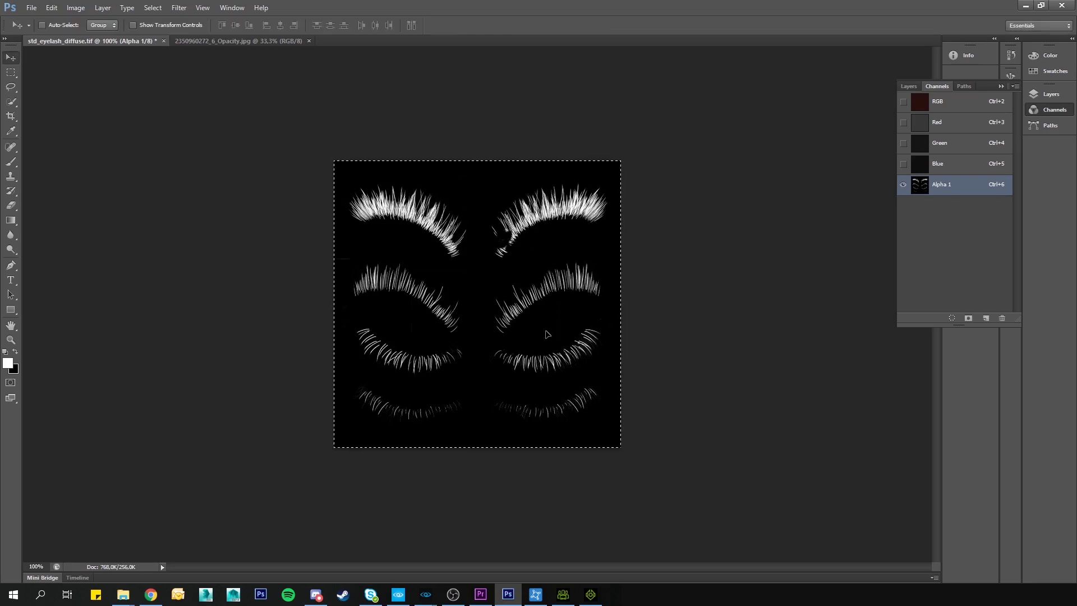
pyautogui.hotkey('ctrl', 'd')
pyautogui.hotkey('alt', 'Tab')
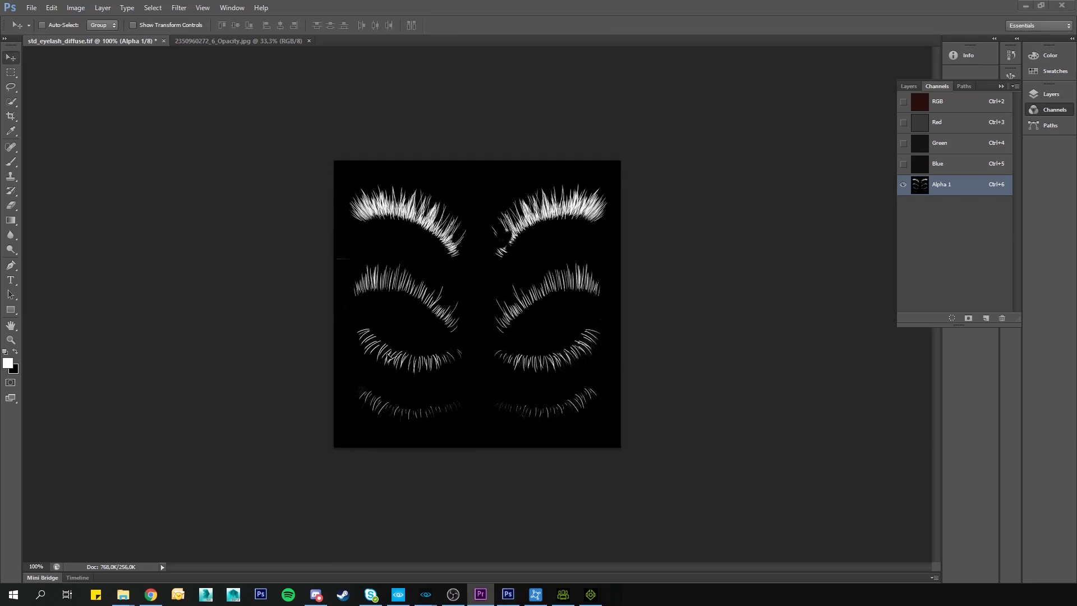
pyautogui.click(908, 193)
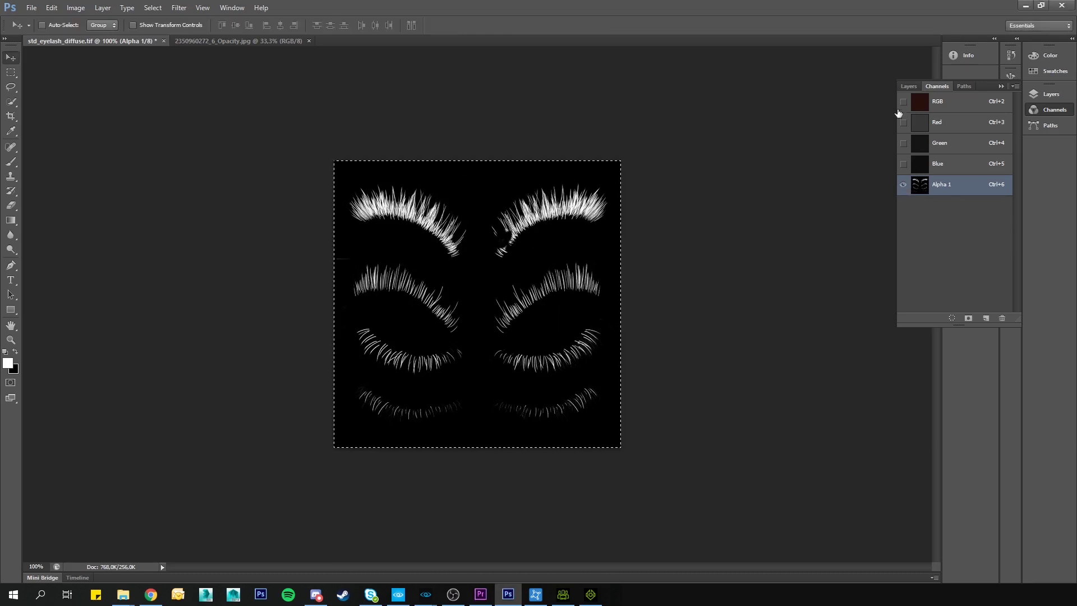
# - Show the RGB channels instead of Alpha 1 and save std_eyelash_diffuse.tif in CryTIFPlugin format with alpha channels, overwriting the existing file
pyautogui.click(903, 101)
pyautogui.click(905, 188)
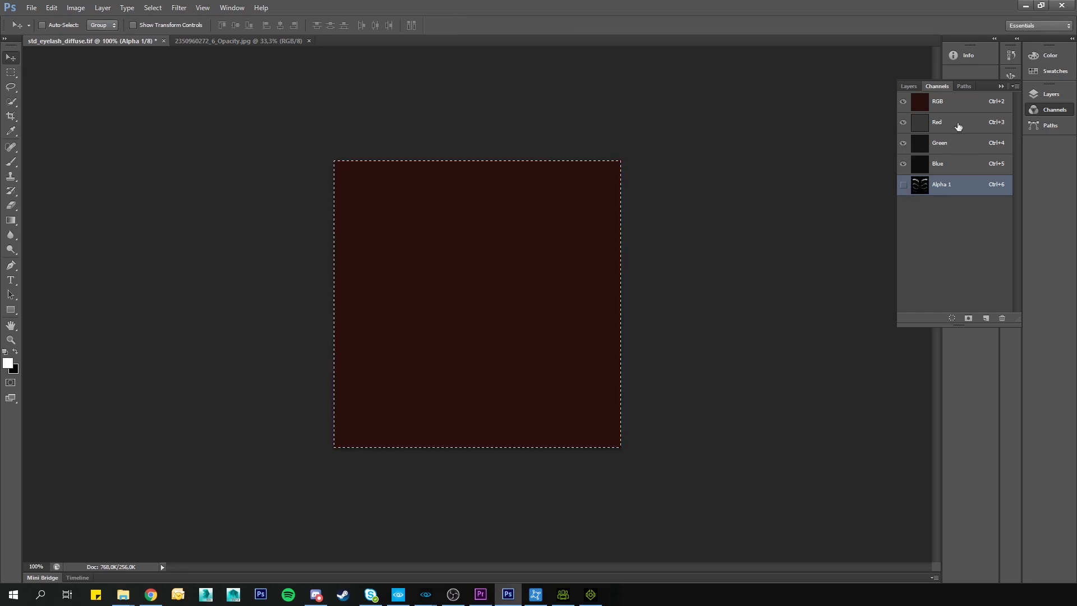
pyautogui.click(909, 86)
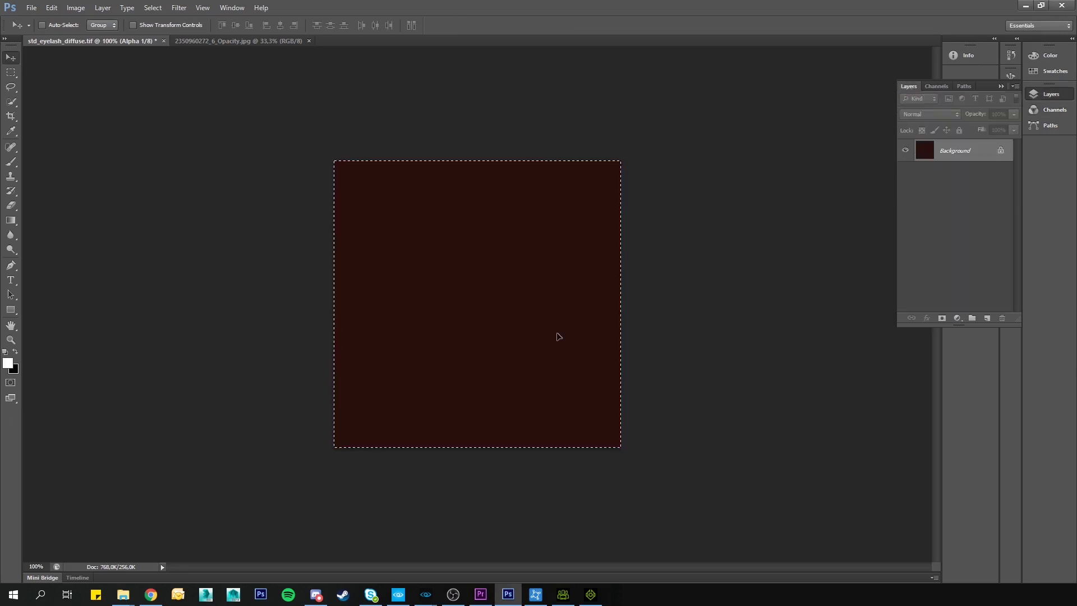
pyautogui.hotkey('ctrl', 'shift', 's')
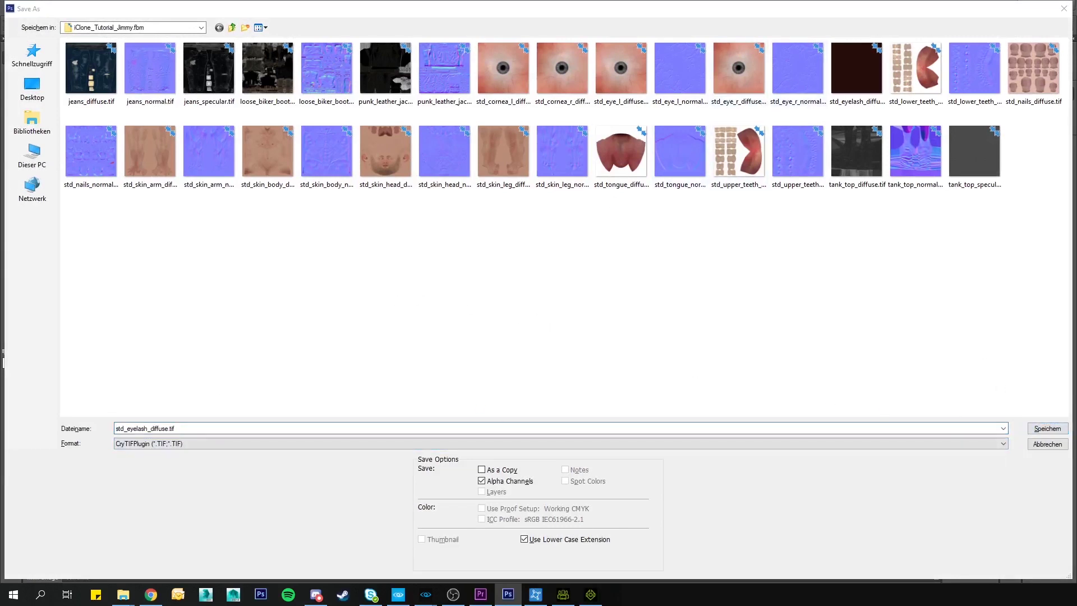
pyautogui.press('Return')
pyautogui.click(582, 327)
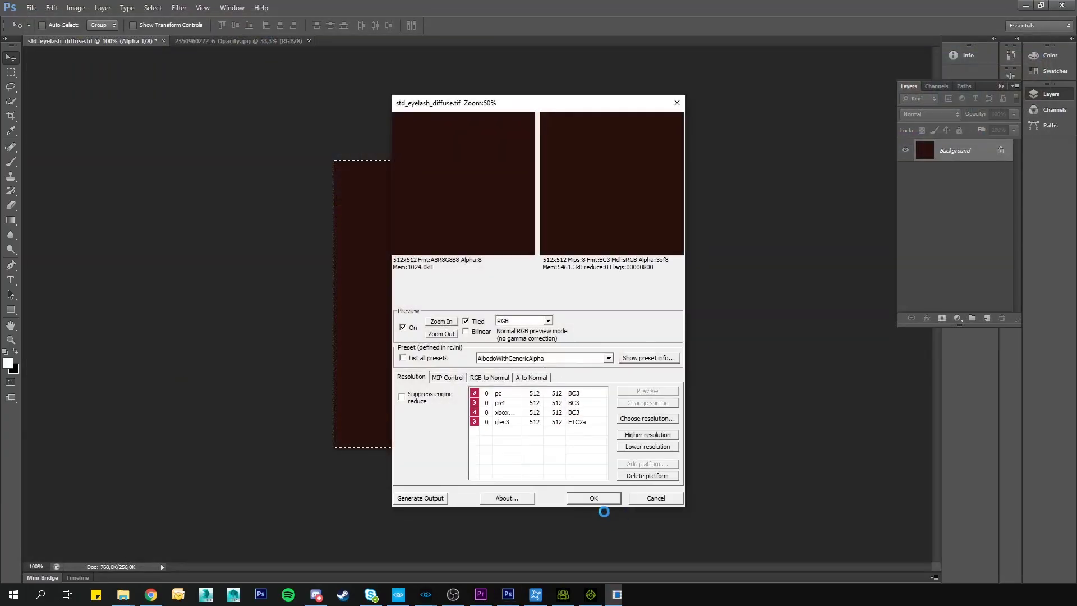
pyautogui.click(594, 498)
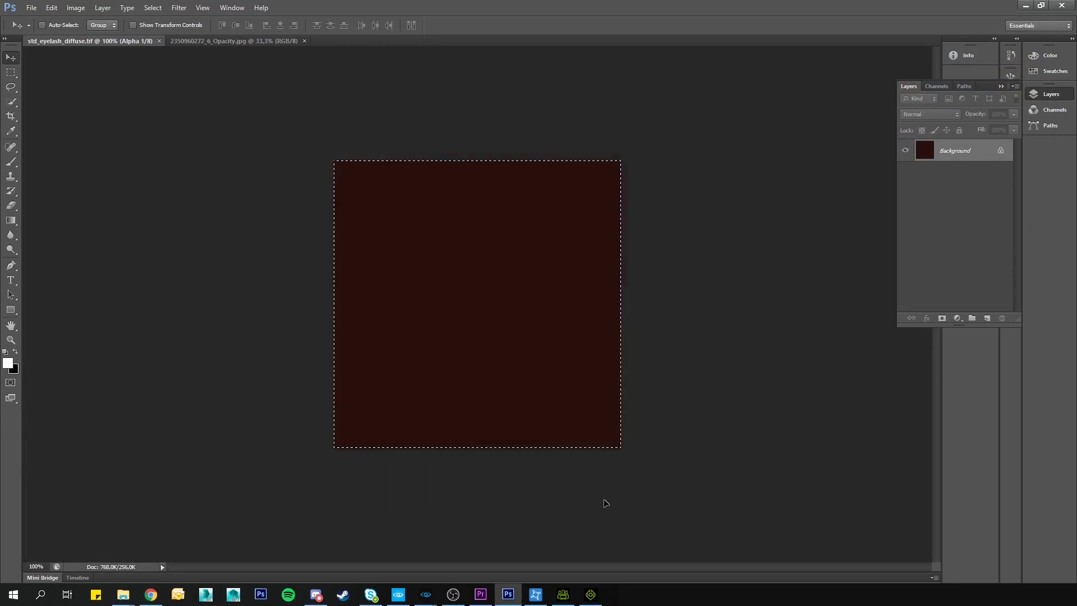
# - Switch to the iClone_Tutorial_Jimmy.fbm folder in File Explorer and open std_skin_head_normal.tif in Photoshop
pyautogui.click(1025, 5)
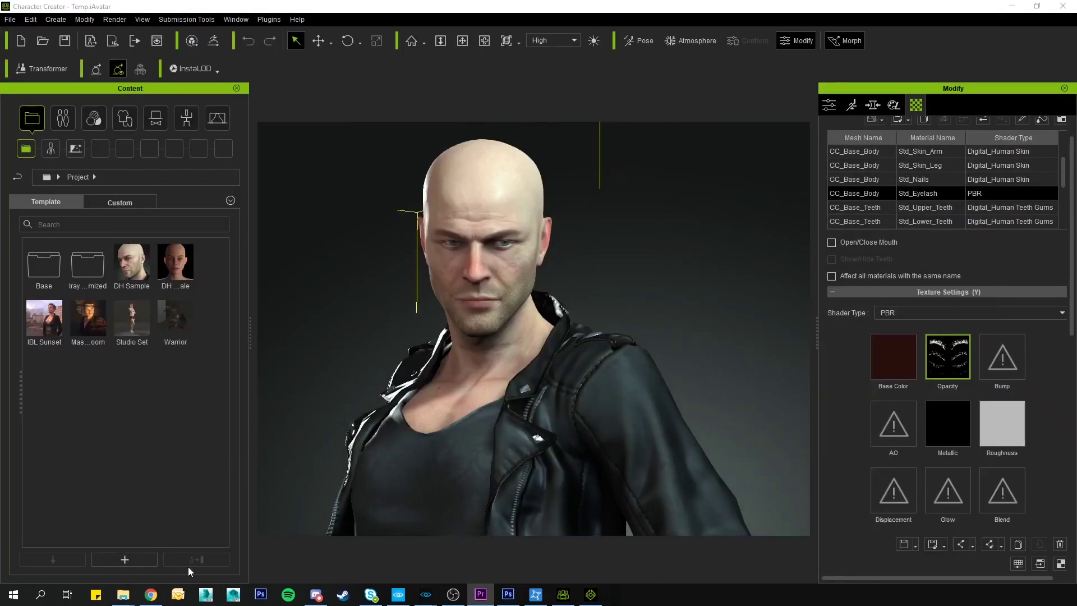
pyautogui.moveTo(130, 602)
pyautogui.click(159, 547)
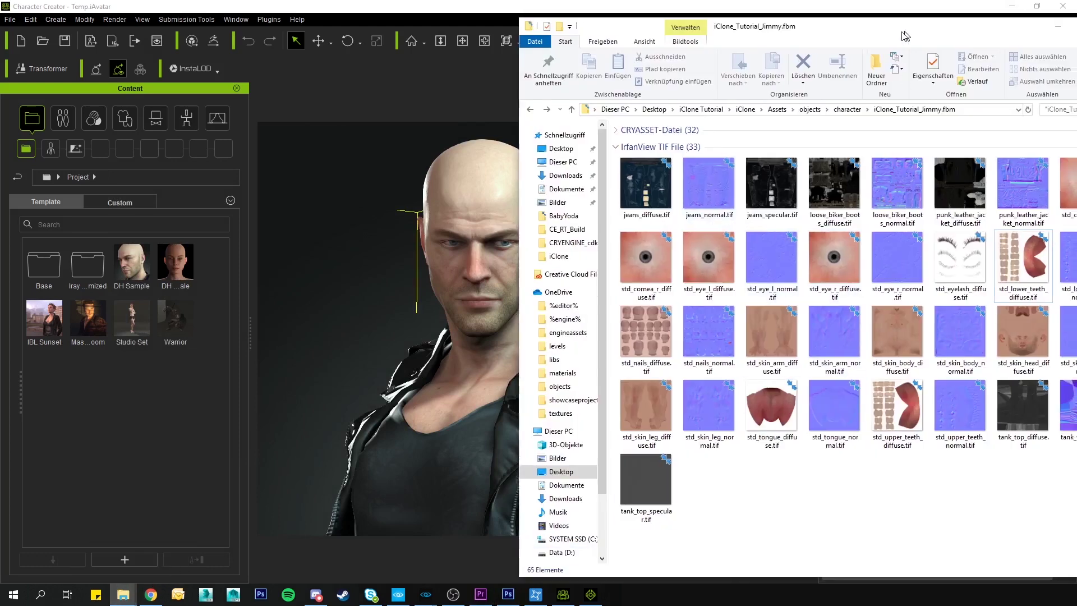
pyautogui.moveTo(912, 37); pyautogui.dragTo(853, 37)
pyautogui.moveTo(1032, 331); pyautogui.dragTo(357, 247)
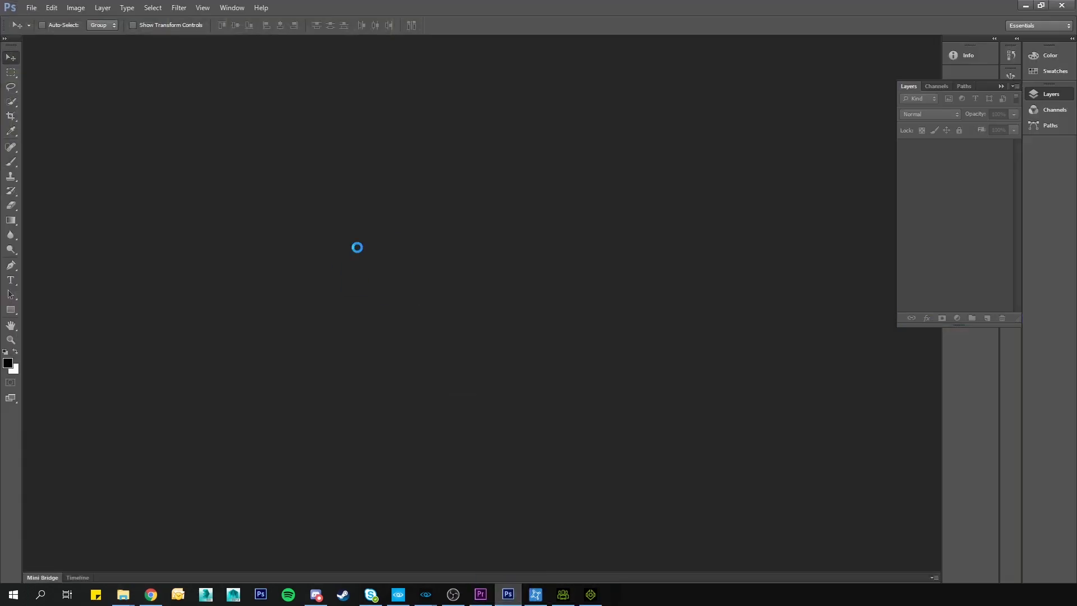
# - Switch to Character Creator, select the Std_Skin_Head material of CC_Base_Body and launch its roughness texture in Photoshop
pyautogui.click(591, 594)
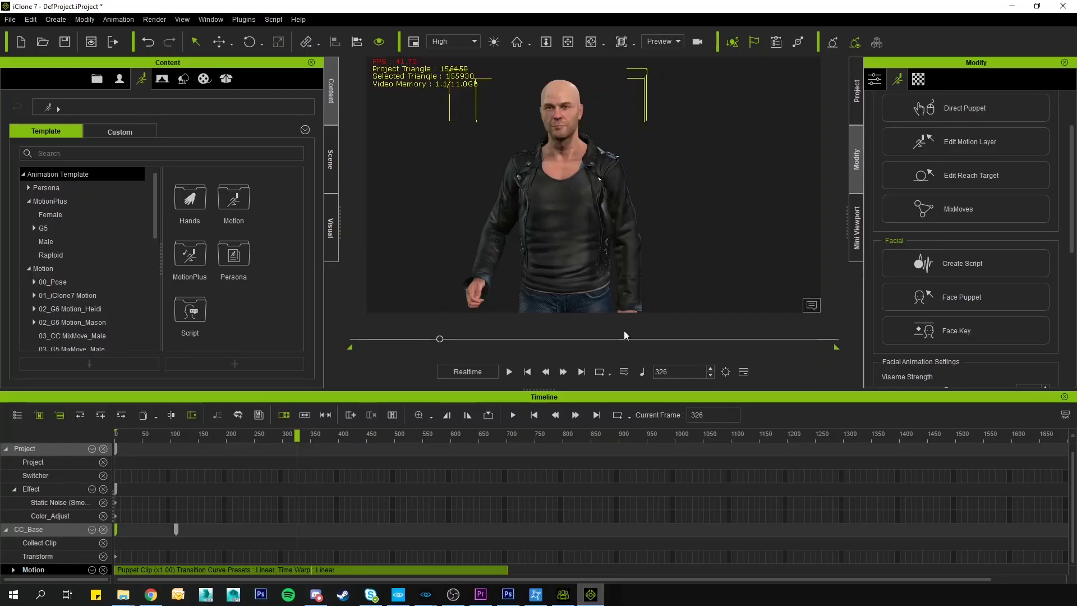
pyautogui.click(596, 602)
pyautogui.click(563, 599)
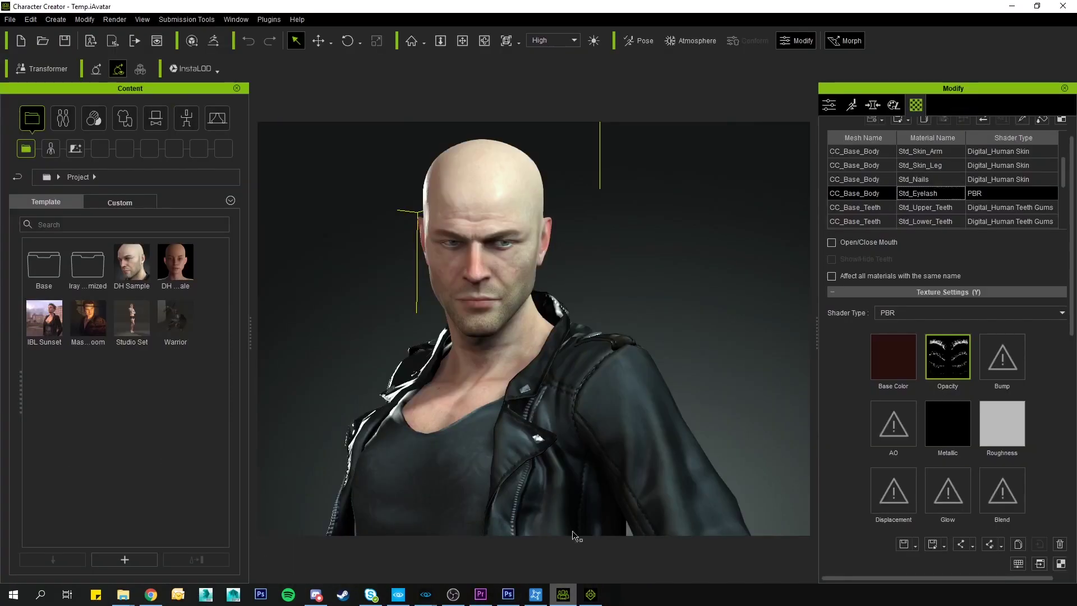
pyautogui.scroll(5, 953, 175)
pyautogui.click(927, 199)
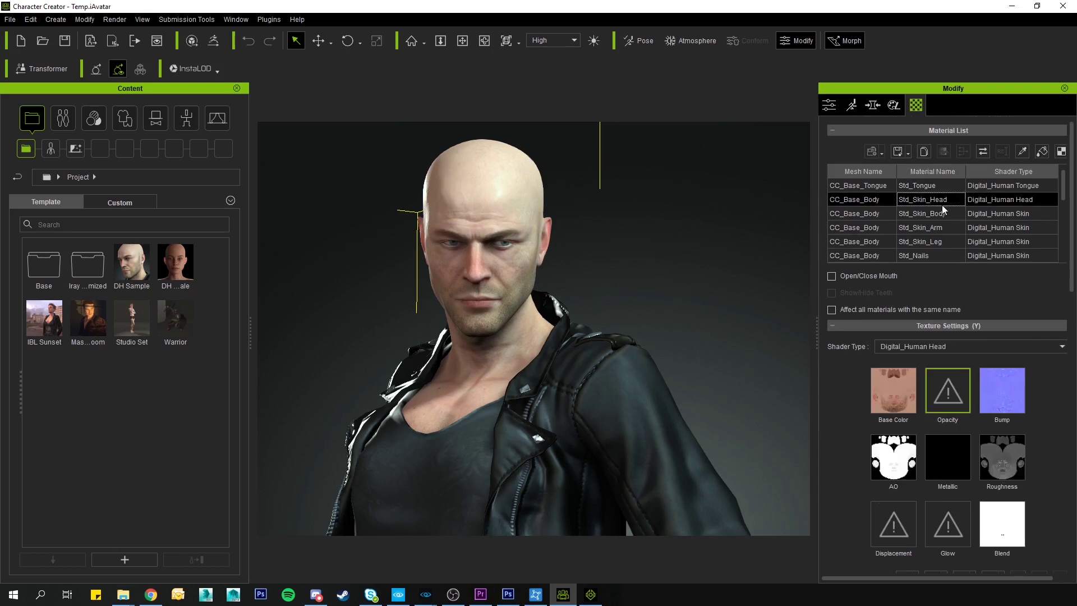
pyautogui.rightClick(1012, 459)
pyautogui.click(1035, 561)
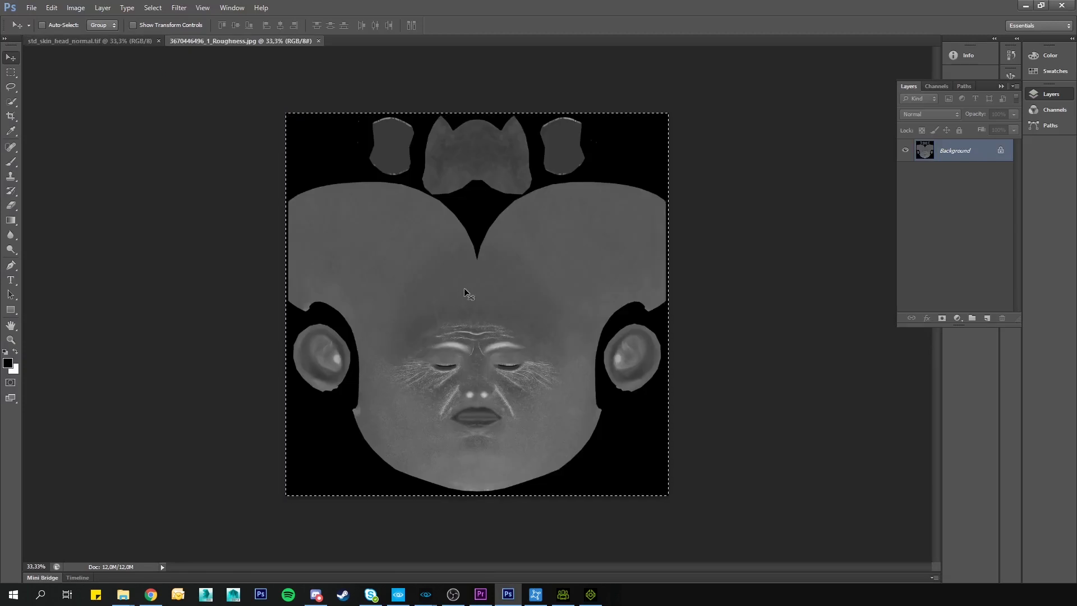
# - Paste the copied head roughness image into a new alpha channel of std_skin_head_normal.tif and invert it
pyautogui.click(110, 43)
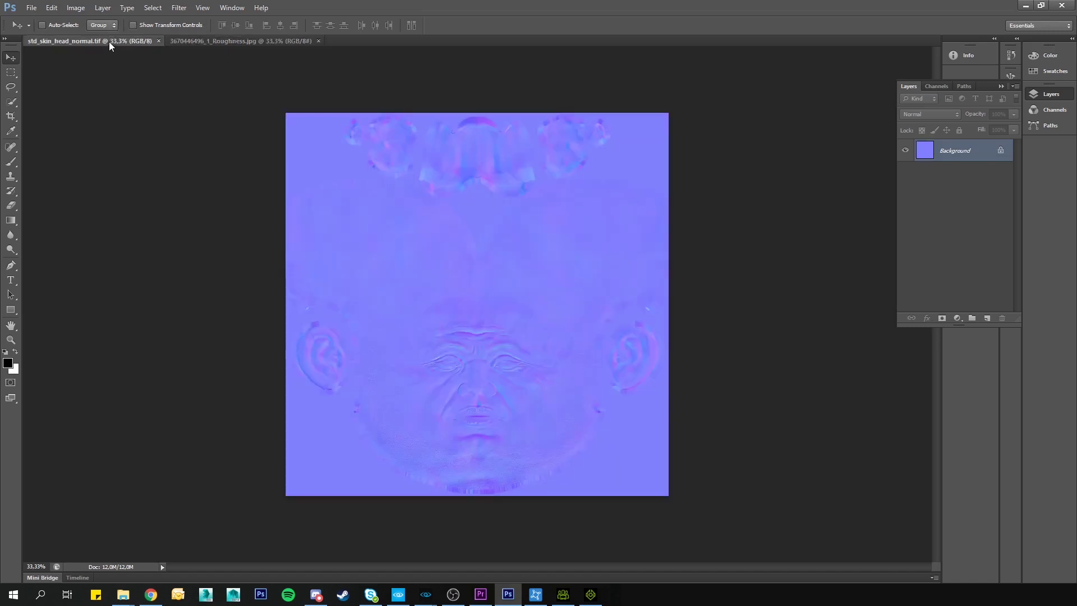
pyautogui.click(942, 89)
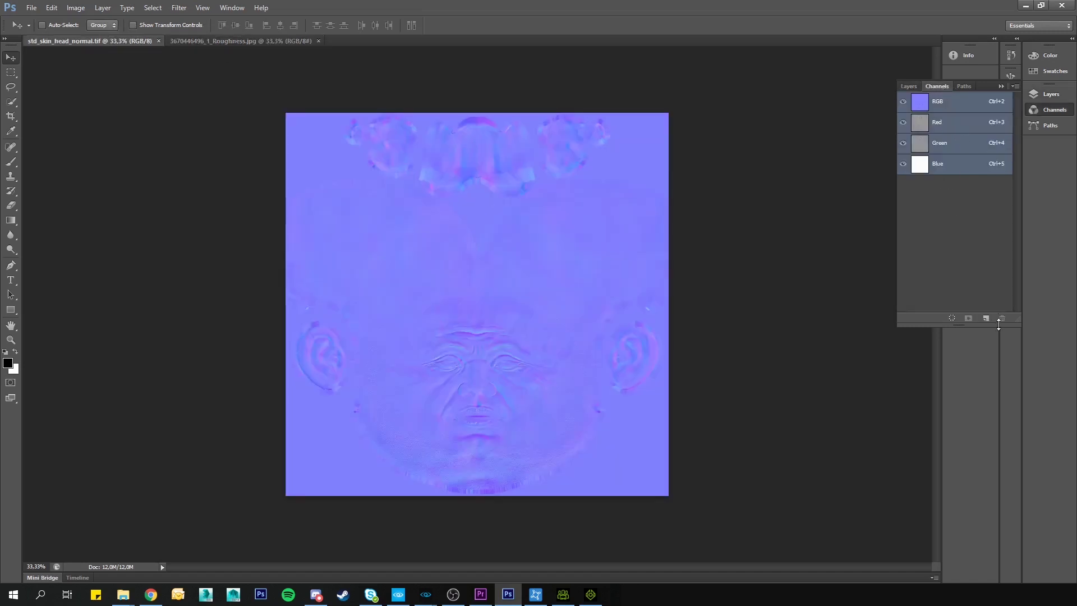
pyautogui.click(987, 320)
pyautogui.hotkey('ctrl', 'v')
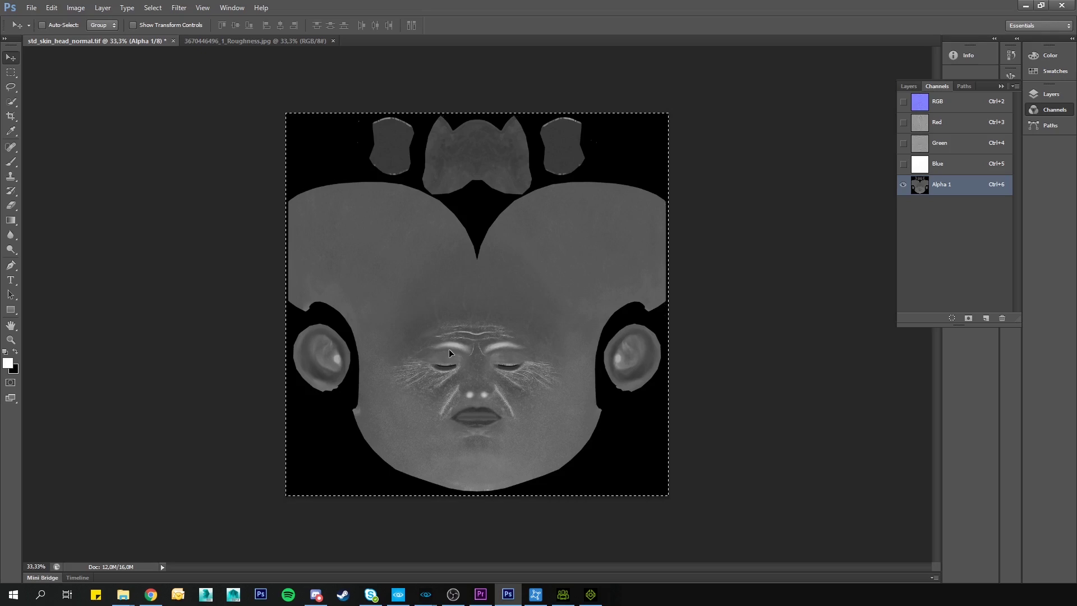
pyautogui.hotkey('ctrl', 'i')
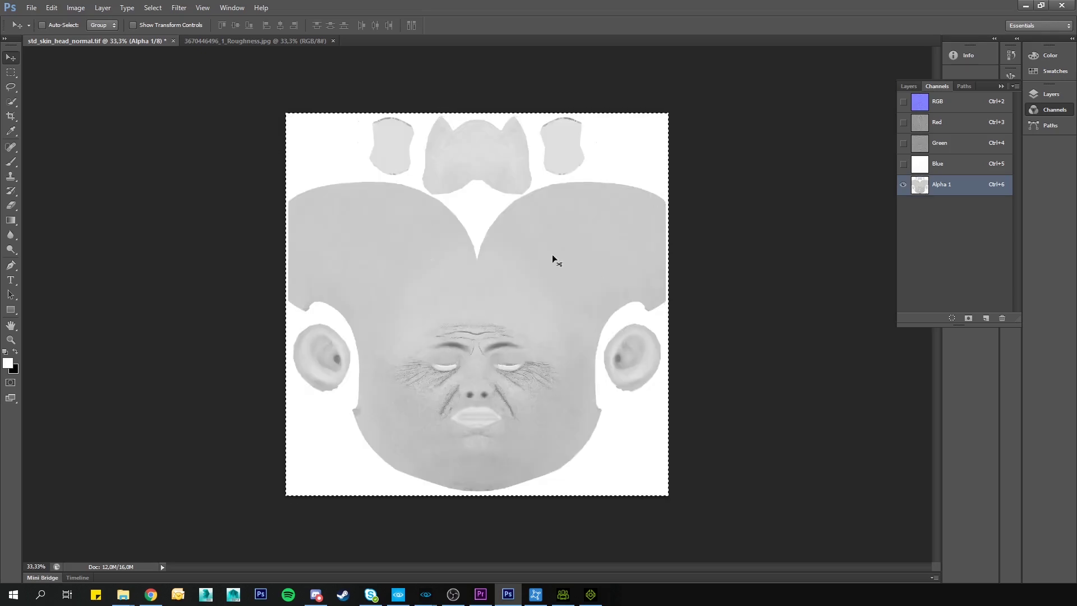
# - Show the RGB channels instead of Alpha 1 and save std_skin_head_normal.tif in CryTIFPlugin format with alpha channels, replacing the existing file
pyautogui.click(904, 102)
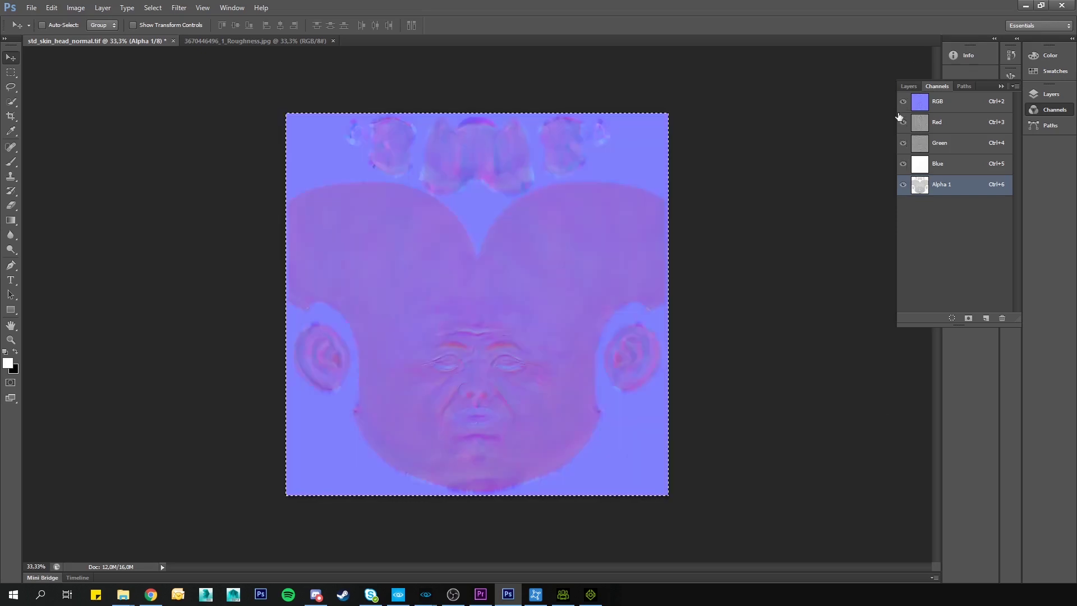
pyautogui.click(903, 185)
pyautogui.press('x')
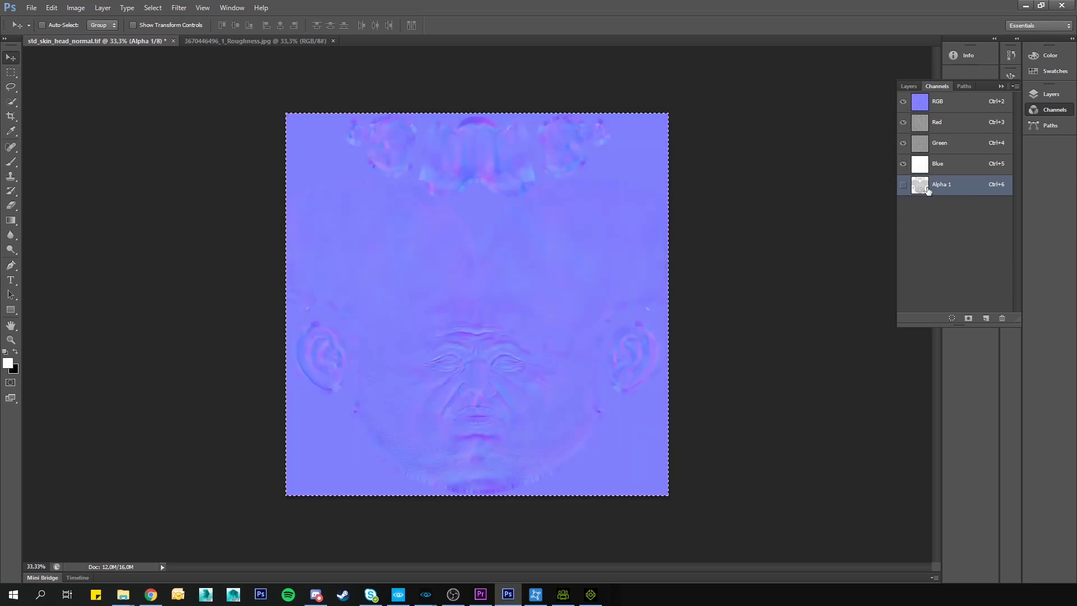
pyautogui.click(909, 86)
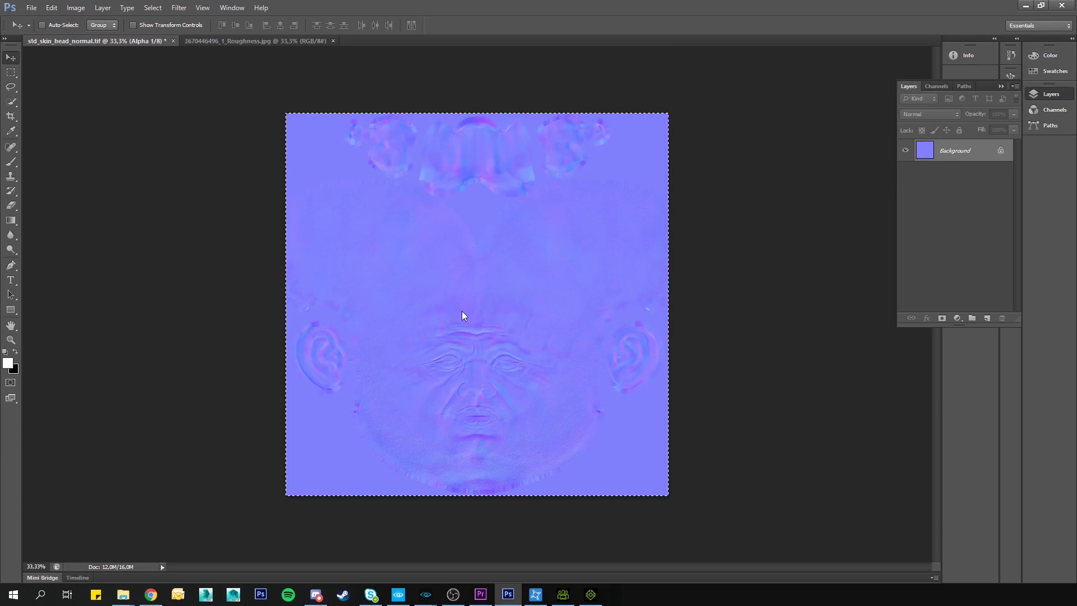
pyautogui.hotkey('ctrl', 'shift', 's')
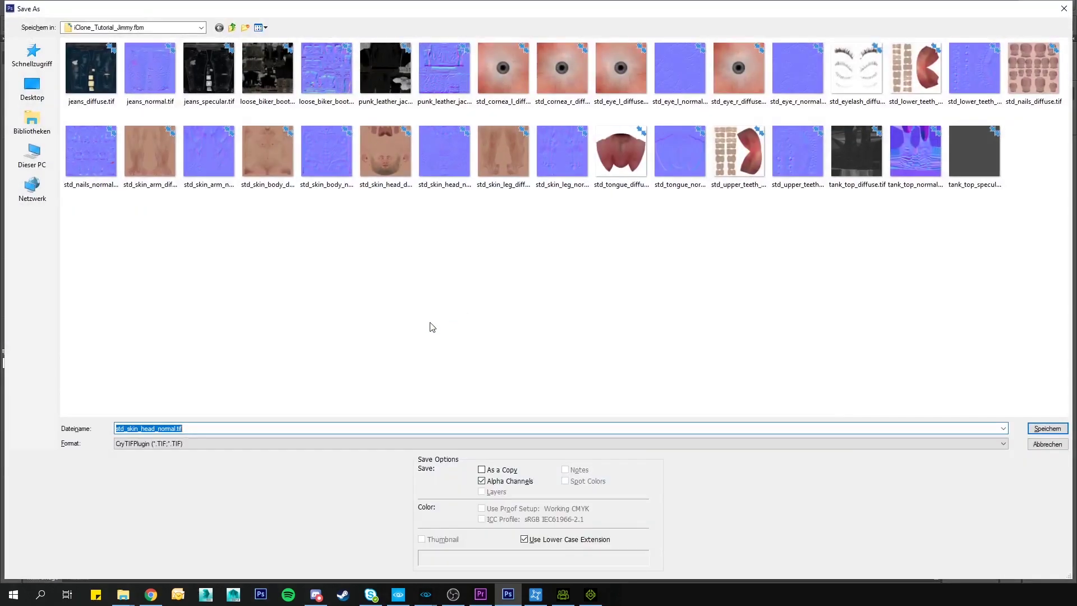
pyautogui.click(1041, 429)
pyautogui.click(574, 329)
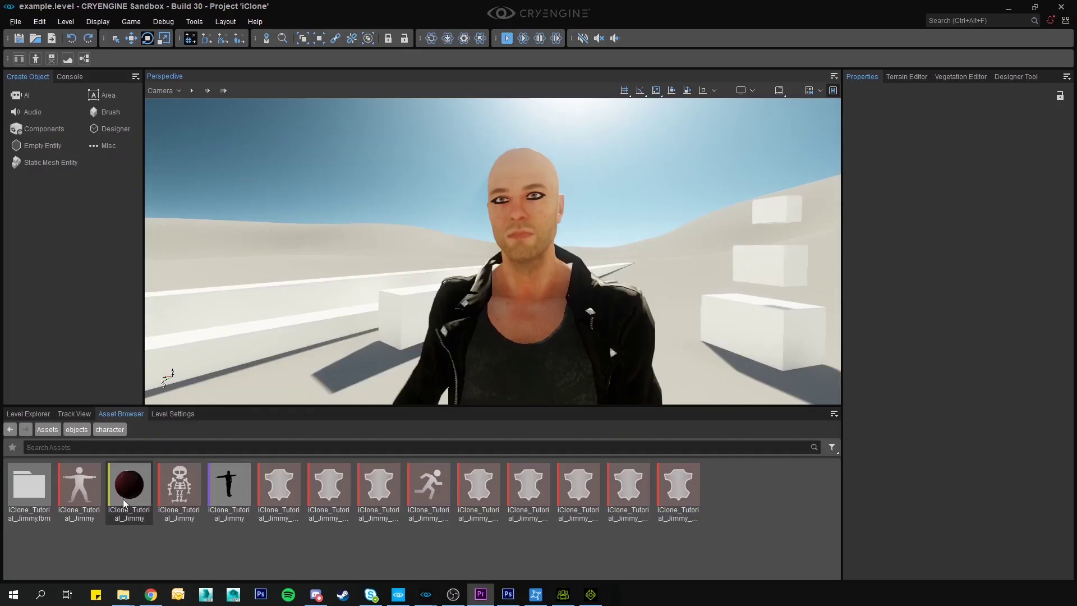
# - Open the iClone_Tutorial_Jimmy material in CRYENGINE and set Std_Eyelash to the Hair shader with an Alpha Test of 0.16
pyautogui.doubleClick(124, 501)
pyautogui.moveTo(327, 10); pyautogui.dragTo(891, 121)
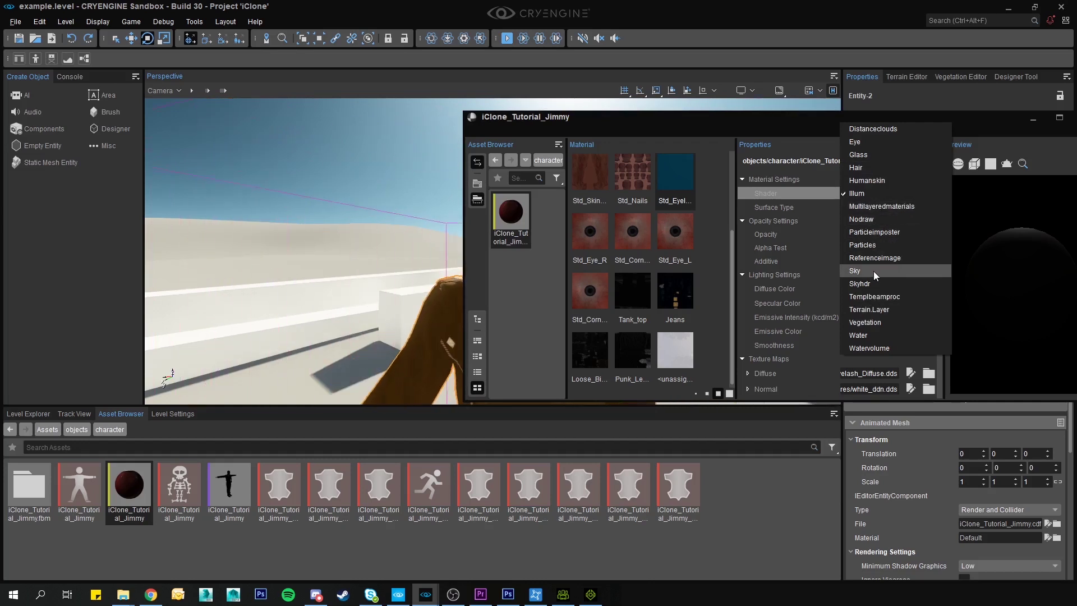
pyautogui.click(874, 168)
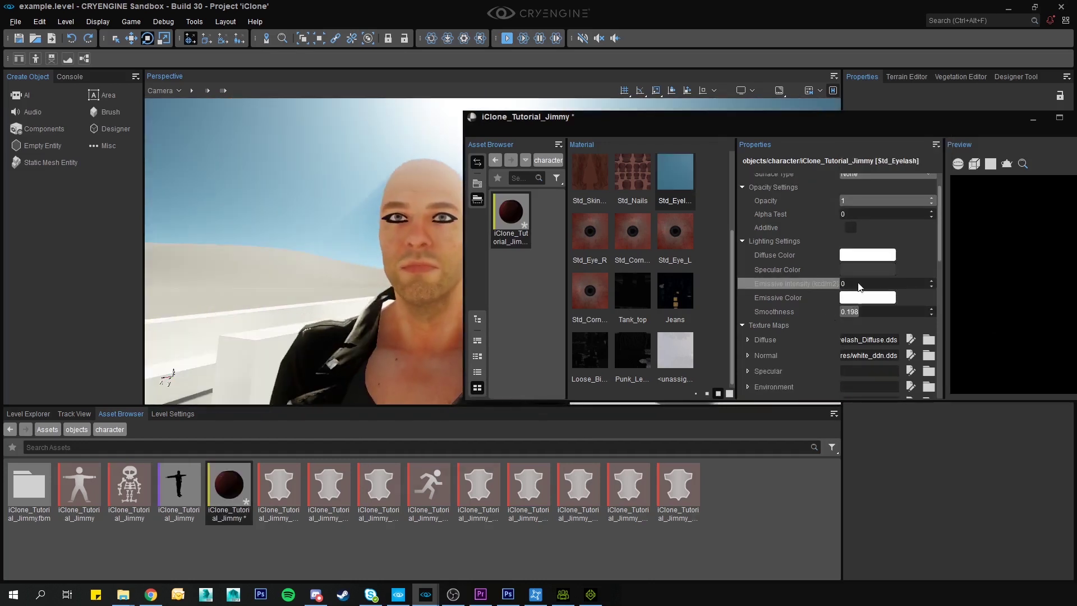
pyautogui.moveTo(854, 215)
pyautogui.mouseDown()
pyautogui.moveTo(870, 214)
pyautogui.moveTo(853, 214)
pyautogui.mouseUp()
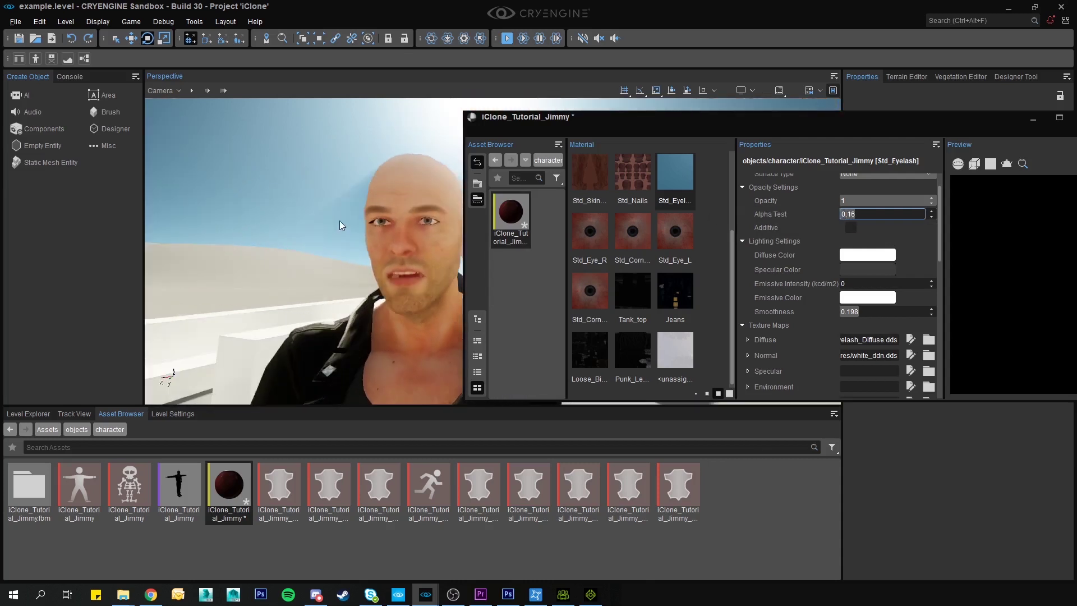
# - Enable Thin hair in the shader generation parameters of the Std_Eyelash material
pyautogui.scroll(-2, 890, 331)
pyautogui.scroll(-8, 889, 329)
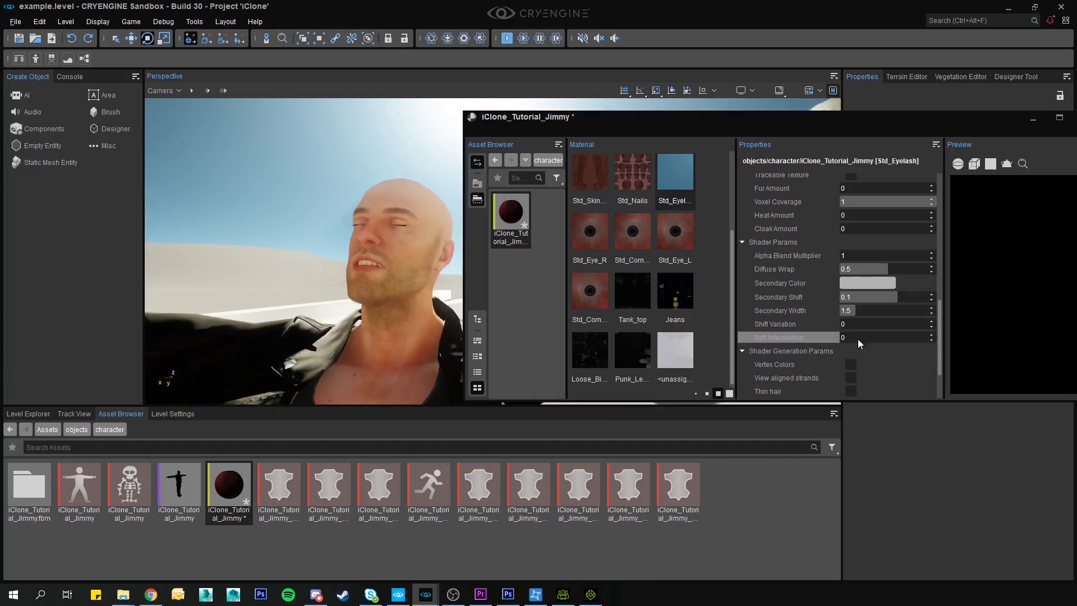
pyautogui.scroll(-2, 855, 333)
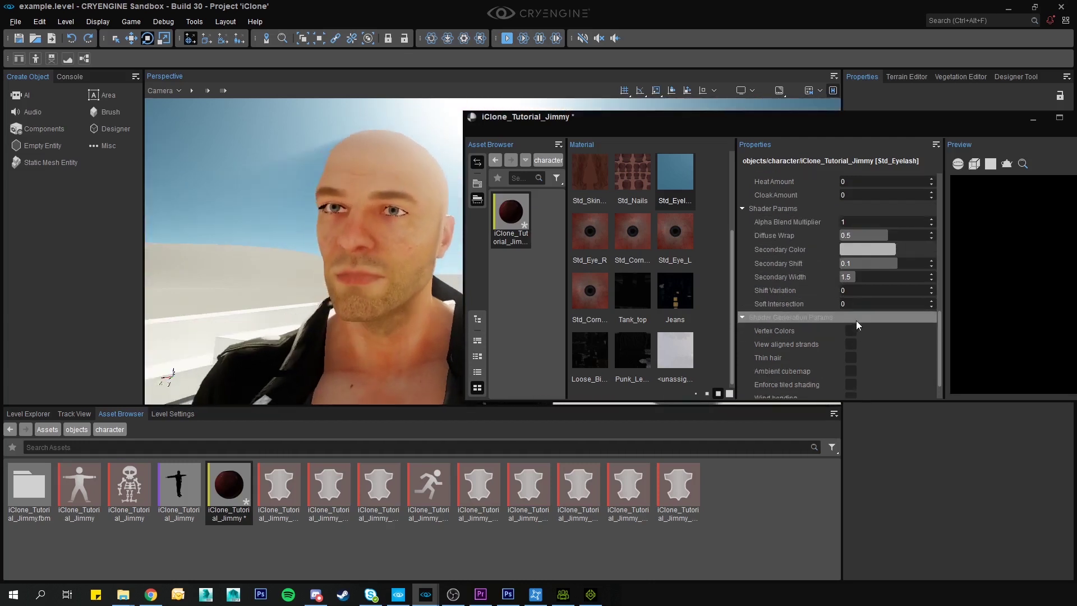
pyautogui.click(850, 358)
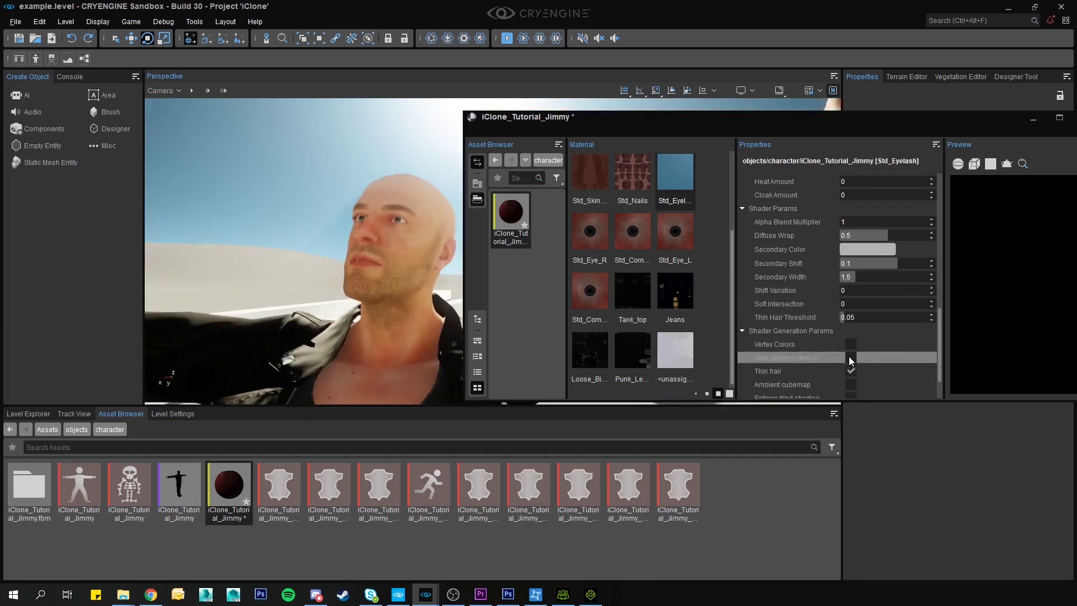
# - Set the Alpha Test of the Std_Eyelash material to 0
pyautogui.scroll(8, 823, 297)
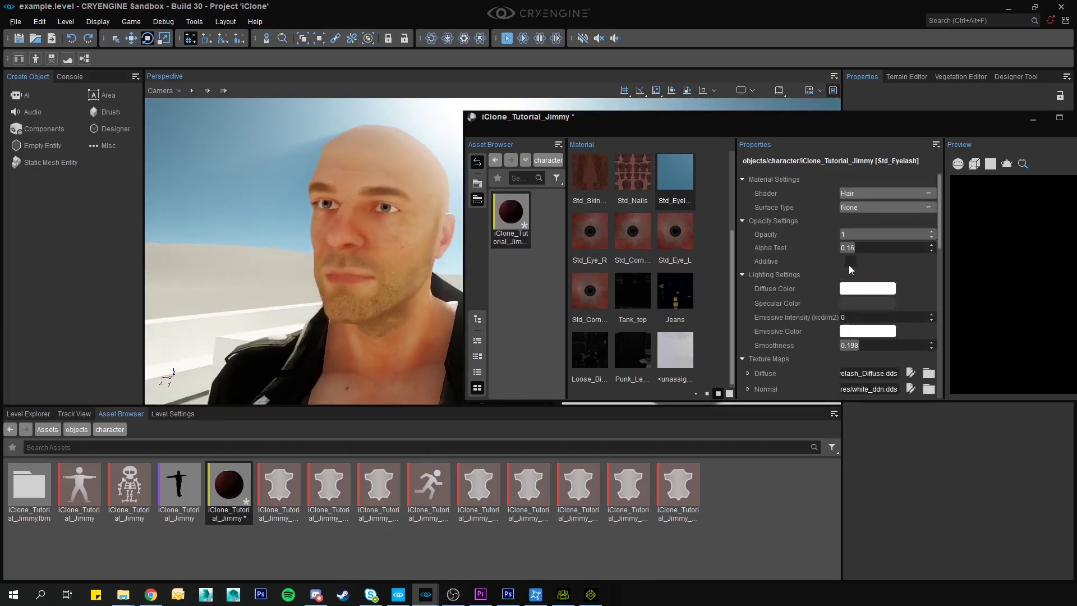
pyautogui.click(851, 248)
pyautogui.write('0')
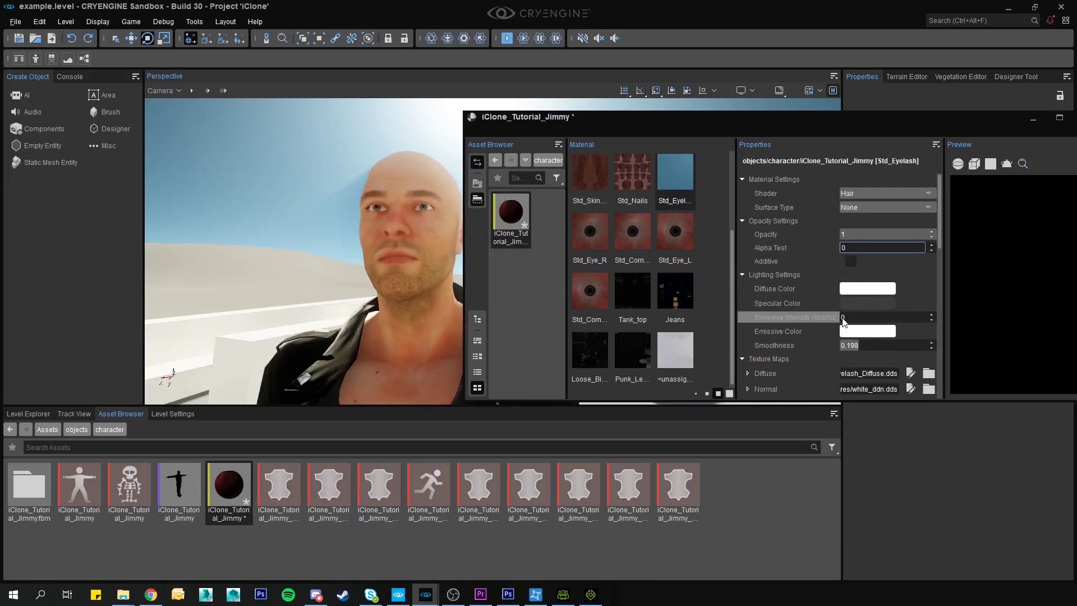
pyautogui.scroll(-2, 840, 317)
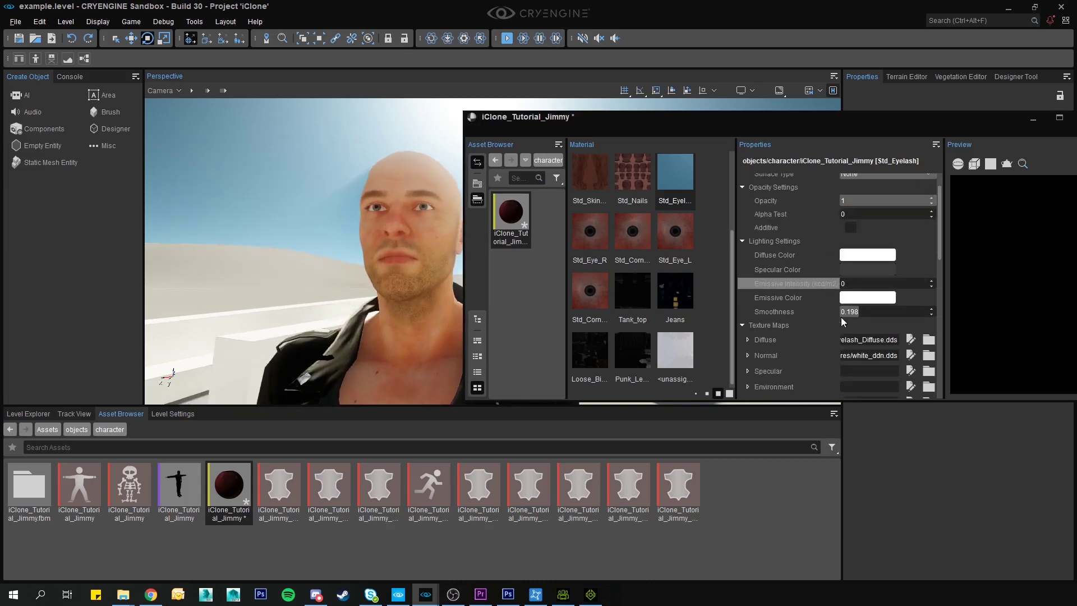
pyautogui.rightClick(675, 182)
pyautogui.click(668, 173)
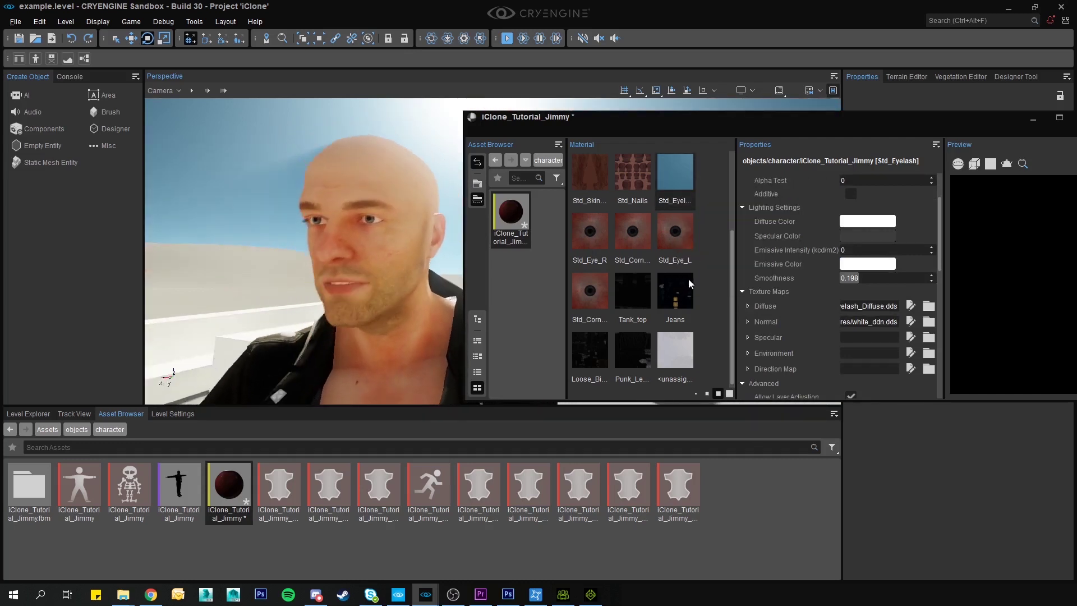
# - Select the Std_Skin_Head material and set its shader to Humanskin
pyautogui.scroll(-1, 687, 282)
pyautogui.scroll(2, 685, 284)
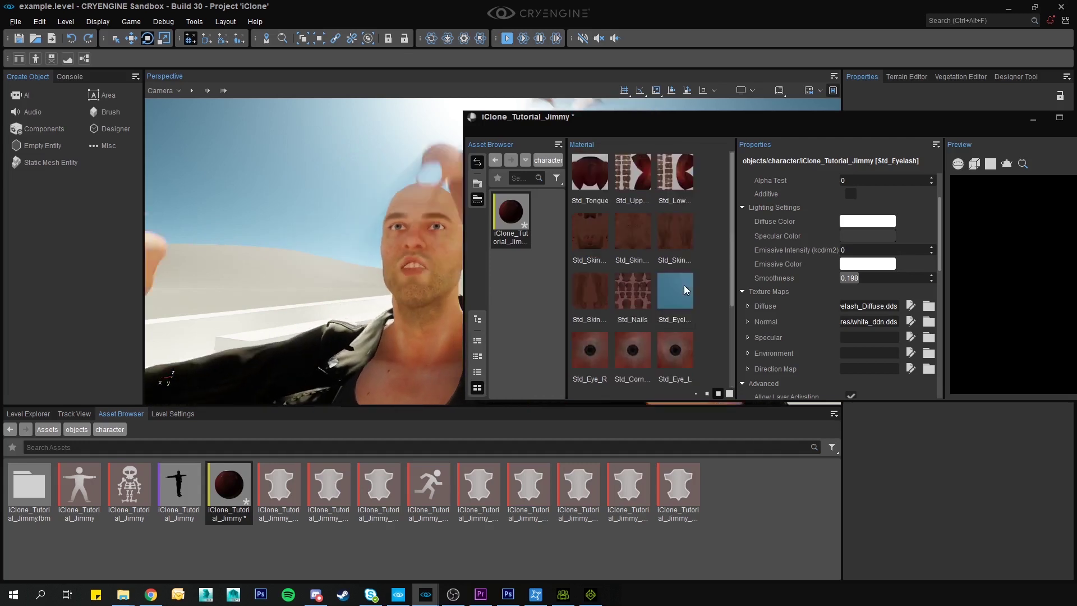
pyautogui.click(581, 231)
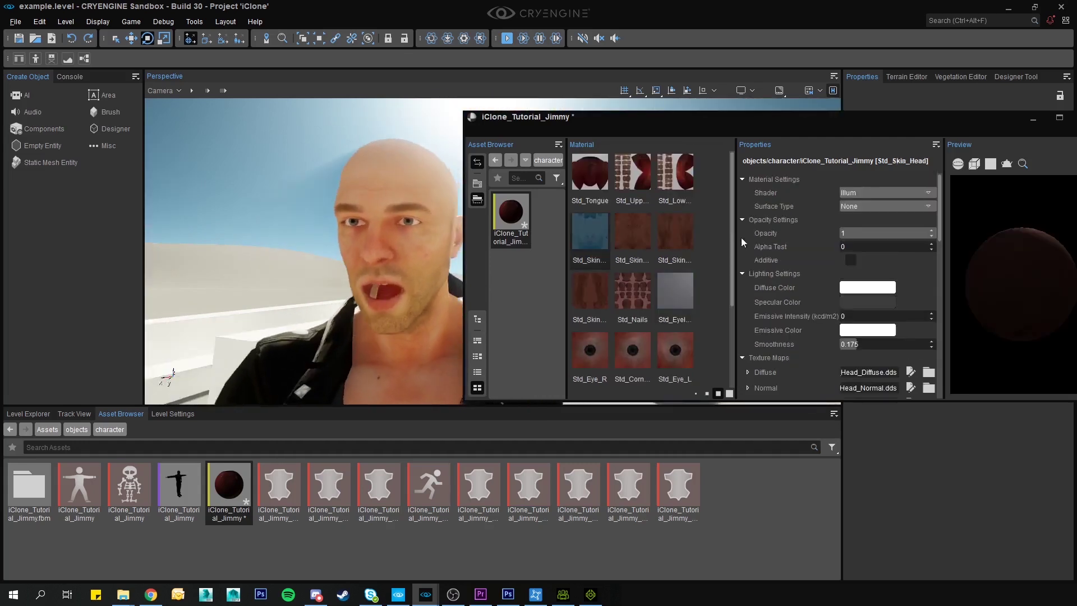
pyautogui.click(849, 193)
pyautogui.click(858, 180)
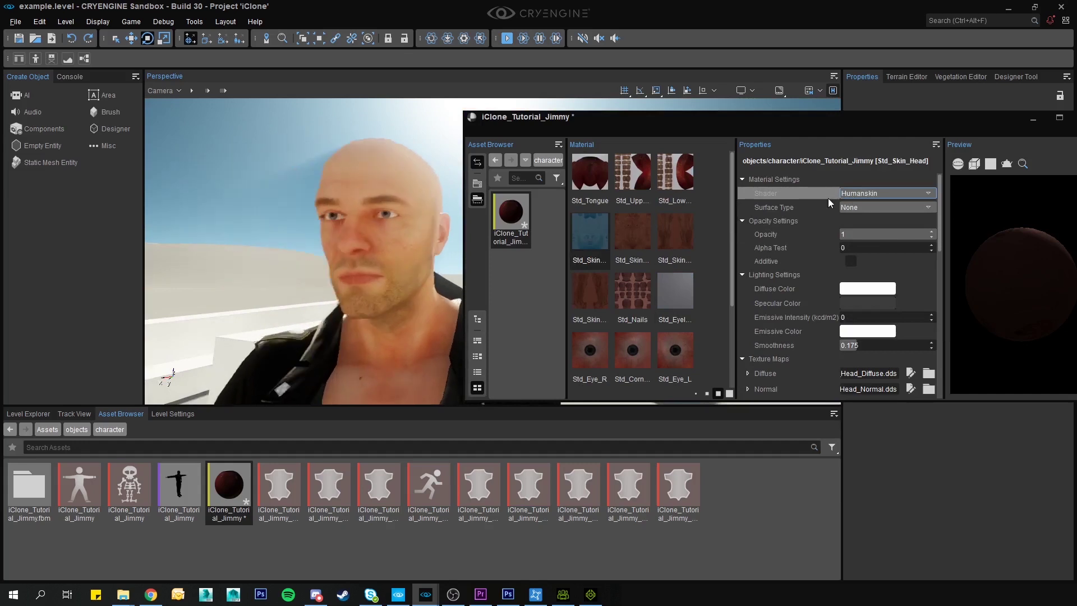
pyautogui.scroll(-8, 829, 332)
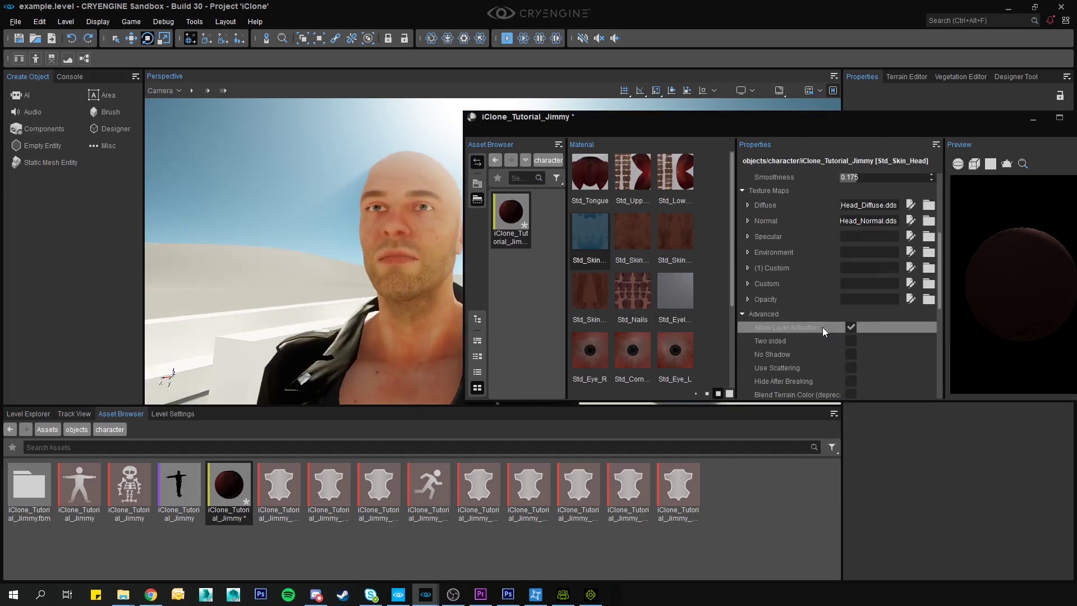
# - Set the Translucency Multiplier in the shader parameters of the Std_Skin_Head material to 0.23
pyautogui.scroll(-2, 836, 334)
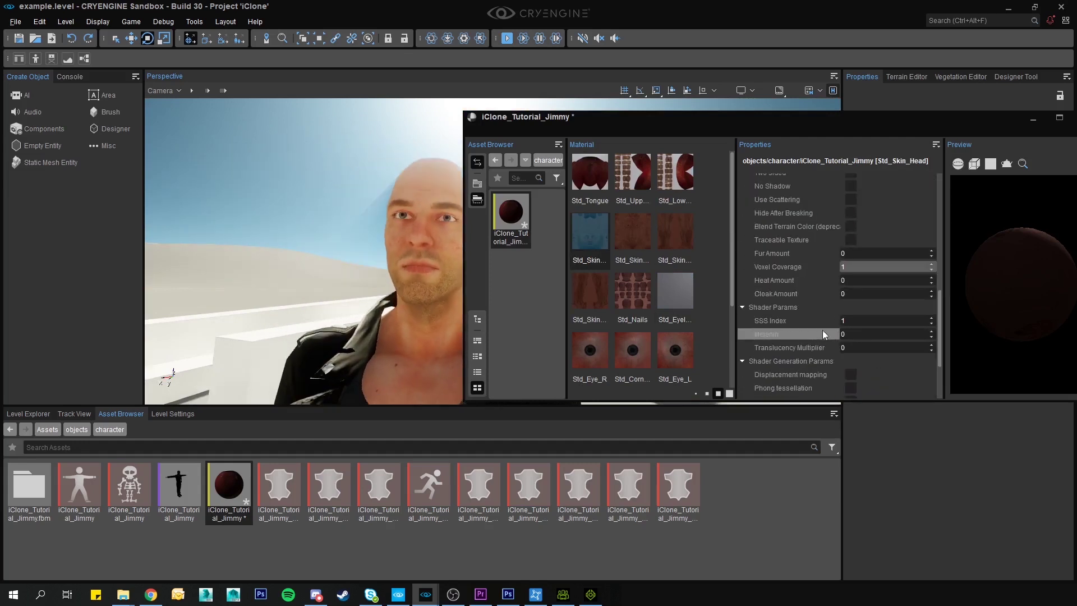
pyautogui.moveTo(873, 335); pyautogui.dragTo(892, 347)
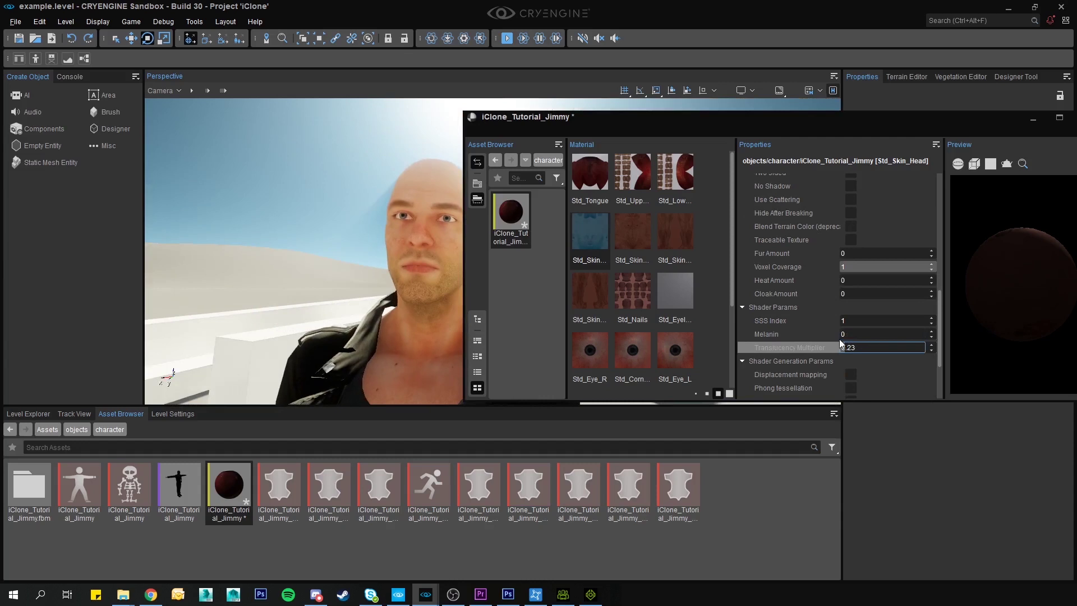
pyautogui.scroll(-1, 819, 365)
pyautogui.scroll(1, 818, 360)
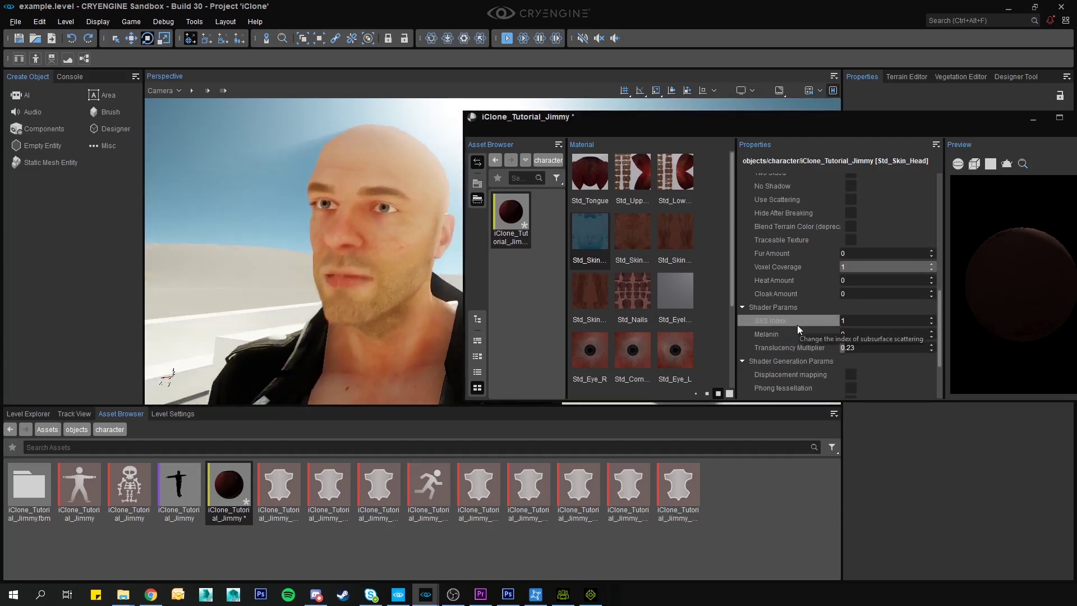
# - Set the Smoothness of the Std_Skin_Head material to 0.527 and save the iClone_Tutorial_Jimmy material asset
pyautogui.scroll(7, 798, 324)
pyautogui.scroll(1, 799, 322)
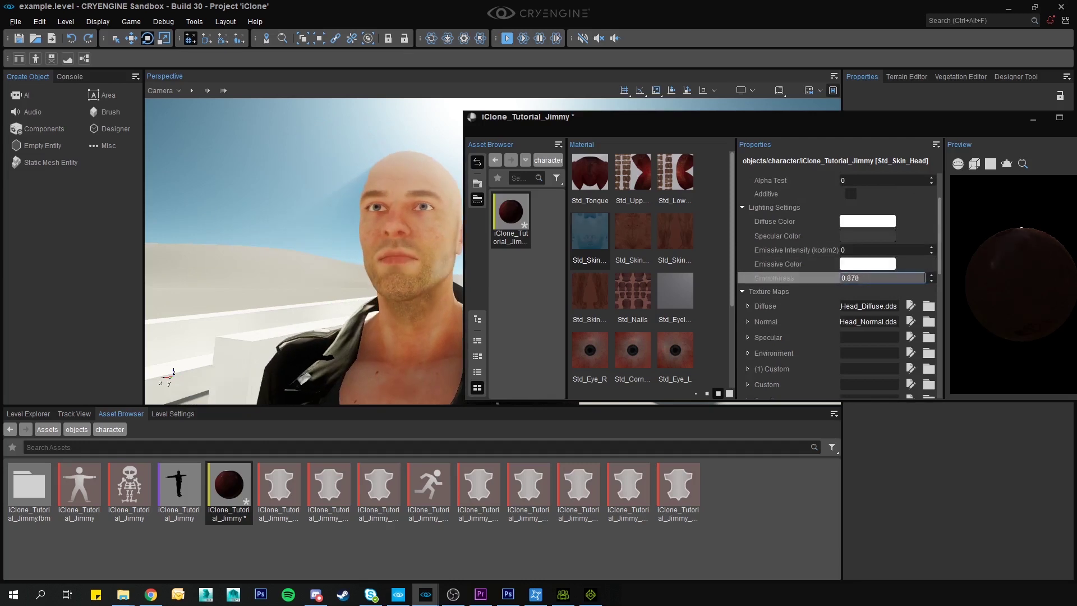
pyautogui.moveTo(910, 279)
pyautogui.mouseDown()
pyautogui.moveTo(875, 280)
pyautogui.moveTo(891, 280)
pyautogui.mouseUp()
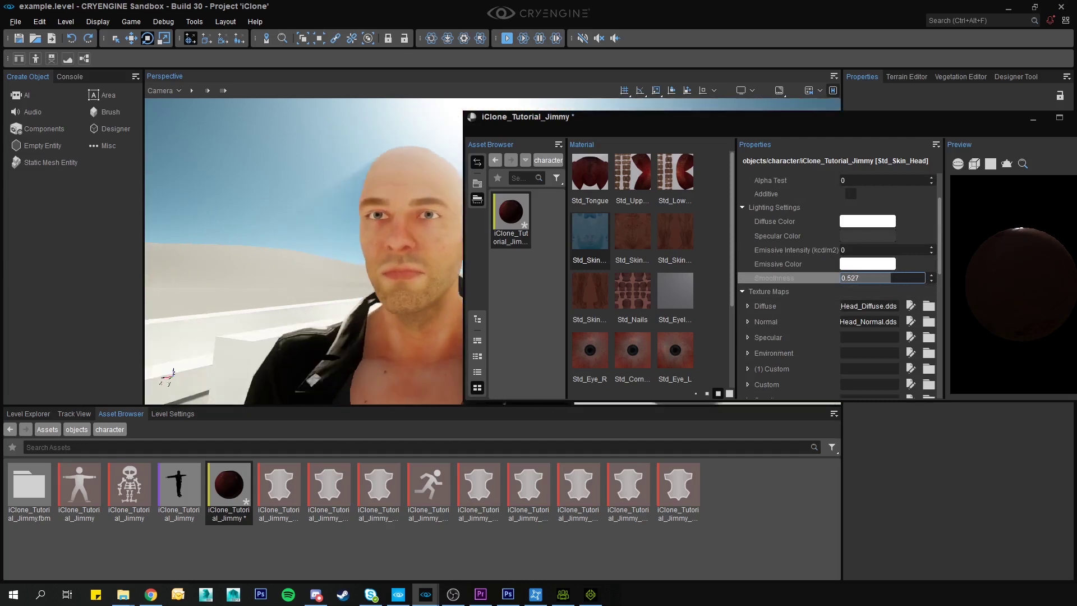
pyautogui.rightClick(517, 206)
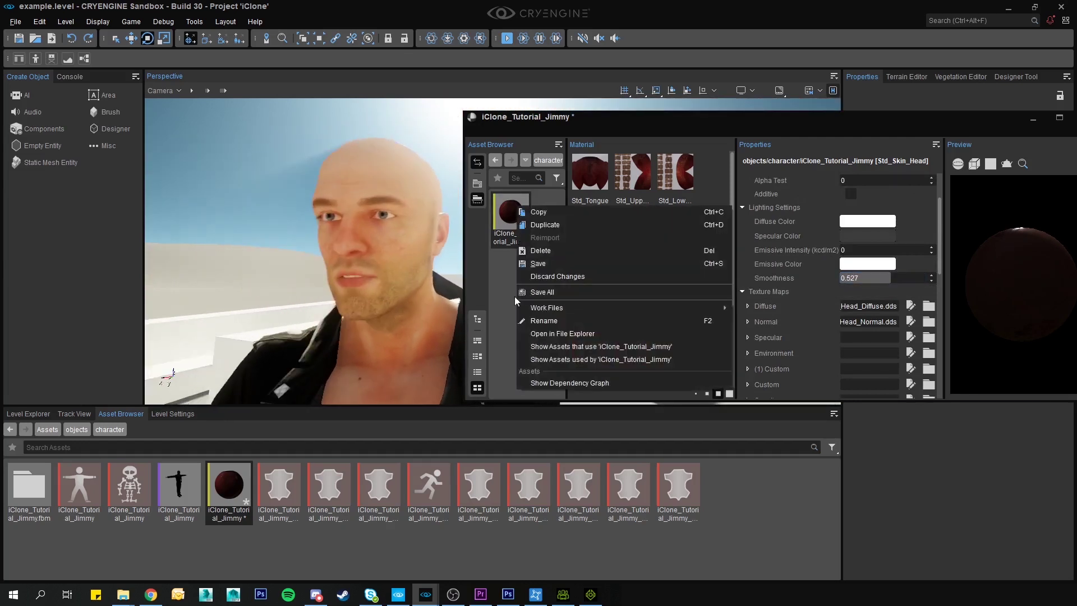
pyautogui.click(538, 263)
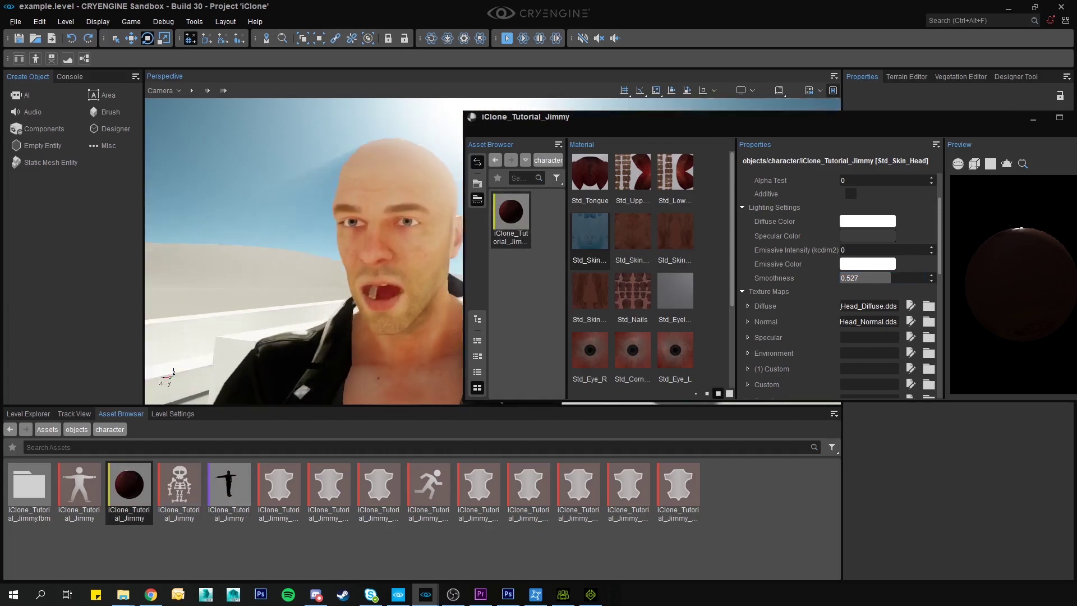
# - Make the Tank_top and Jeans materials two-sided
pyautogui.scroll(-4, 623, 309)
pyautogui.click(620, 311)
pyautogui.scroll(-5, 850, 303)
pyautogui.click(852, 304)
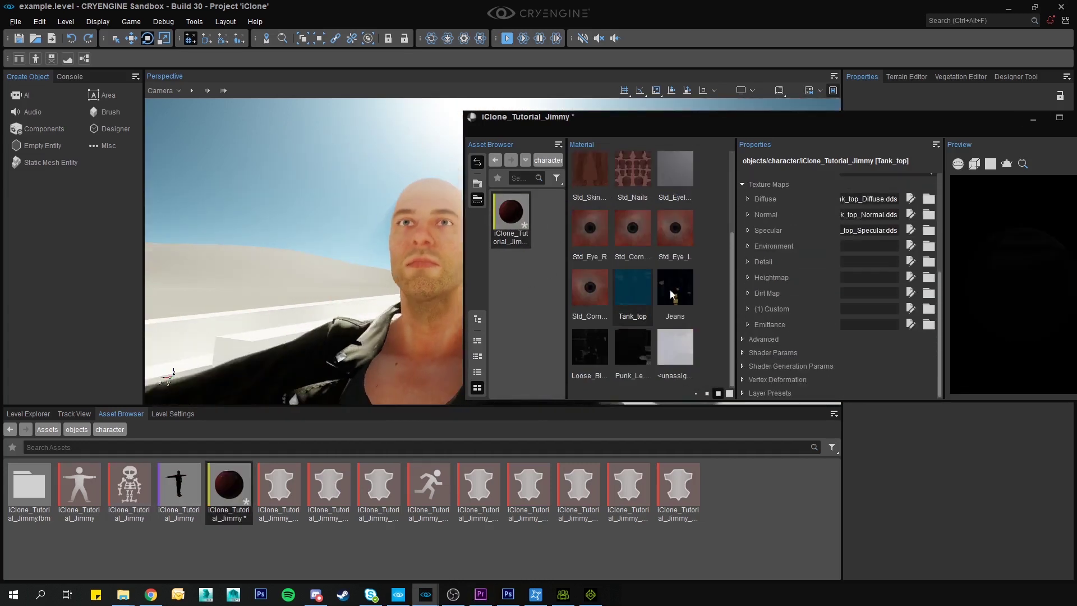
pyautogui.click(673, 296)
pyautogui.scroll(-7, 853, 274)
pyautogui.click(852, 272)
# - Make the Loose_Bi... and Punk_Leather_jacket materials two-sided, save the iClone_Tutorial_Jimmy material and close its editor
pyautogui.click(592, 348)
pyautogui.scroll(-5, 853, 359)
pyautogui.click(853, 370)
pyautogui.click(632, 348)
pyautogui.scroll(-5, 867, 309)
pyautogui.click(851, 371)
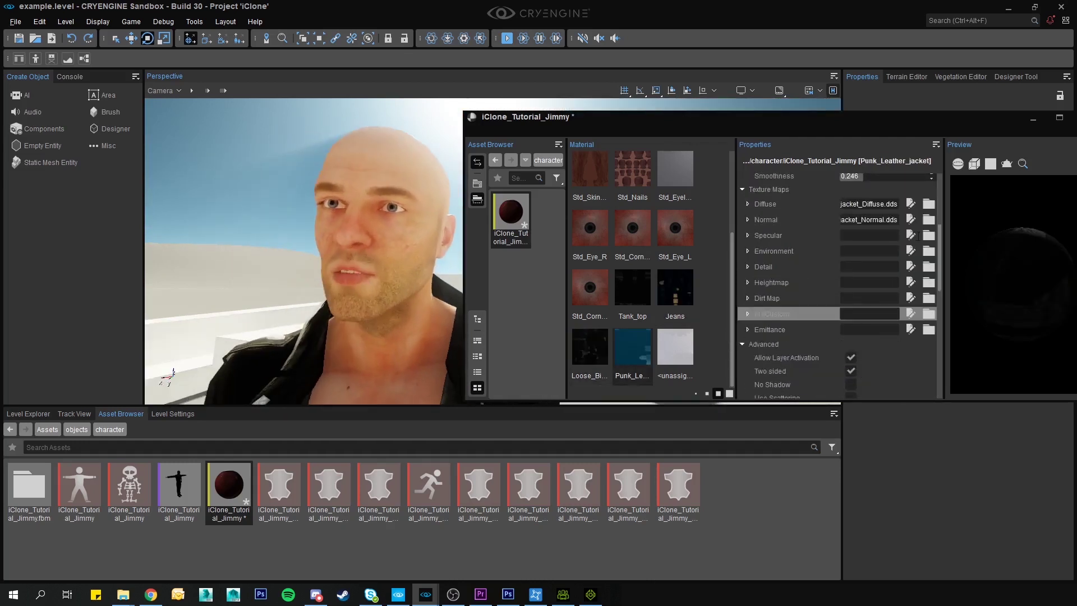
pyautogui.hotkey('ctrl', 's')
pyautogui.click(1076, 117)
# - Duplicate the animated character entity, place the copy beside the original and rotate it about the vertical axis
pyautogui.press('s')
pyautogui.moveTo(592, 183); pyautogui.dragTo(640, 135, button='right')
pyautogui.press('w')
pyautogui.press('d')
pyautogui.moveTo(681, 235); pyautogui.dragTo(485, 284, button='right')
pyautogui.press('w')
pyautogui.scroll(2, 477, 286)
pyautogui.press('s')
pyautogui.click(532, 342)
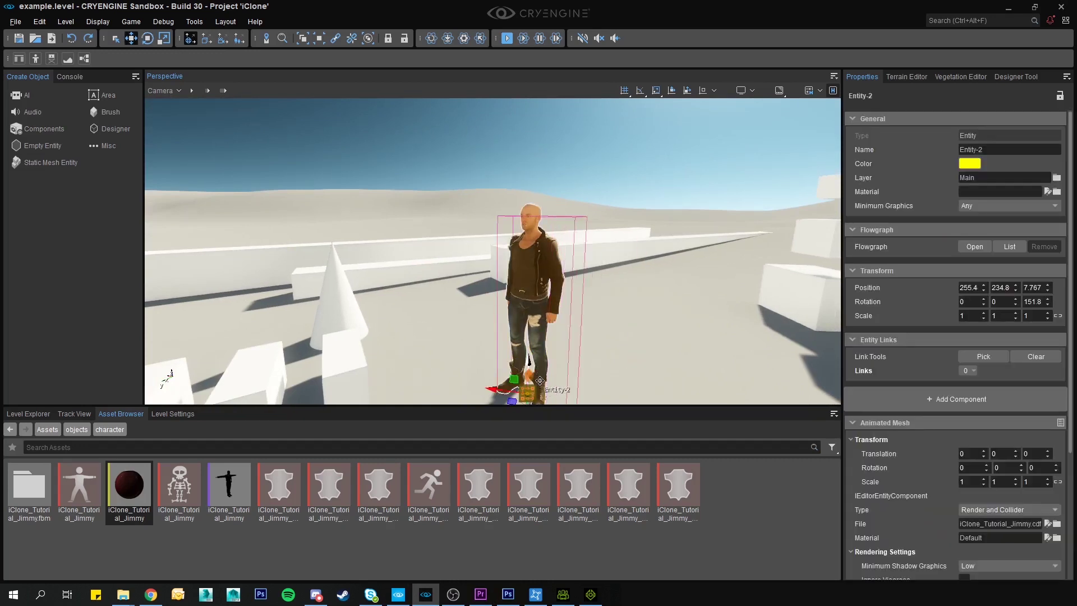
pyautogui.moveTo(540, 380); pyautogui.dragTo(542, 397, button='right')
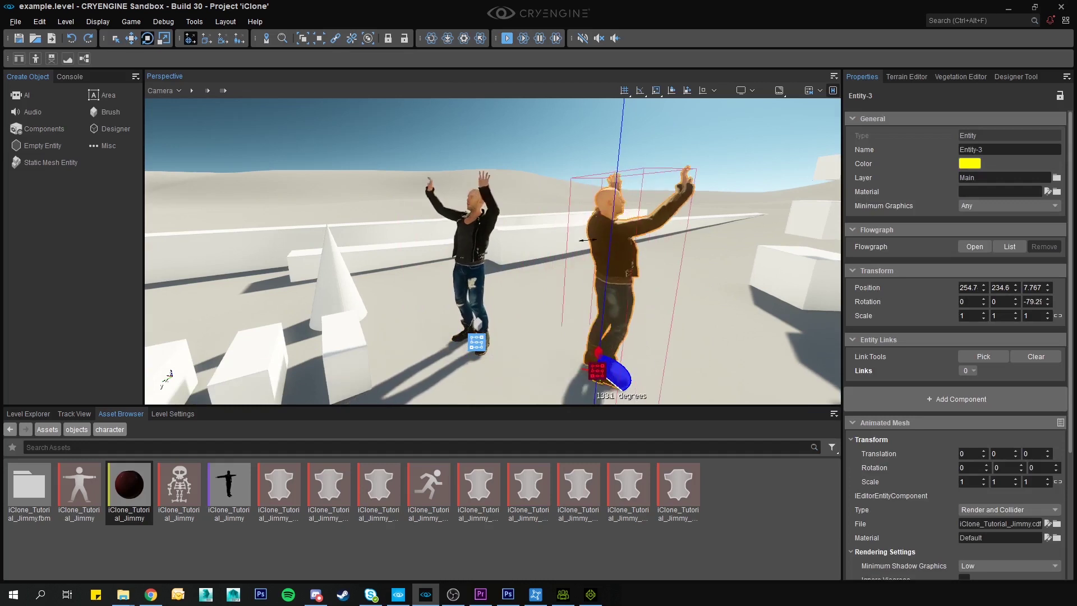
pyautogui.moveTo(587, 240); pyautogui.dragTo(587, 241)
pyautogui.click(567, 253)
# - Examine the skin, eyes and leather jackets of both animated characters up close and from several sides
pyautogui.press('w')
pyautogui.scroll(2, 589, 250)
pyautogui.press('d')
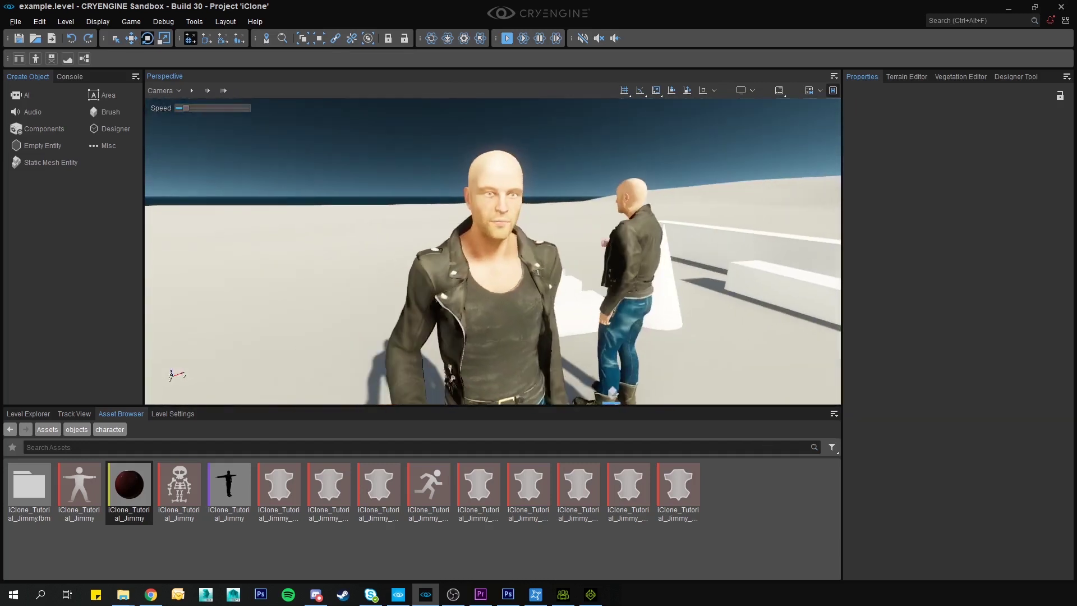
pyautogui.press('a')
pyautogui.press('w')
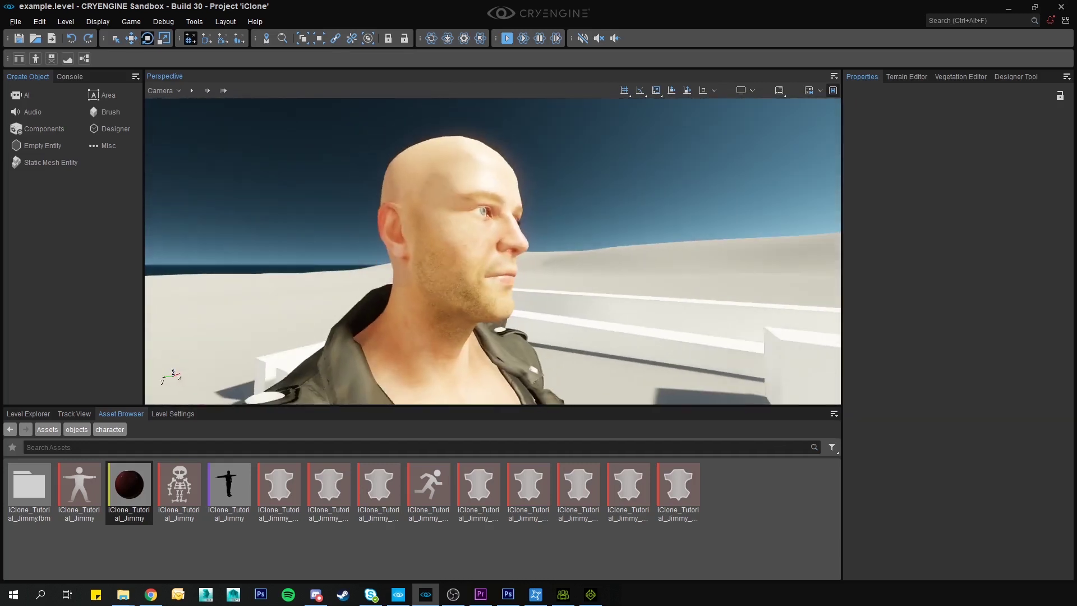
pyautogui.press('s')
pyautogui.press('d')
pyautogui.press('w')
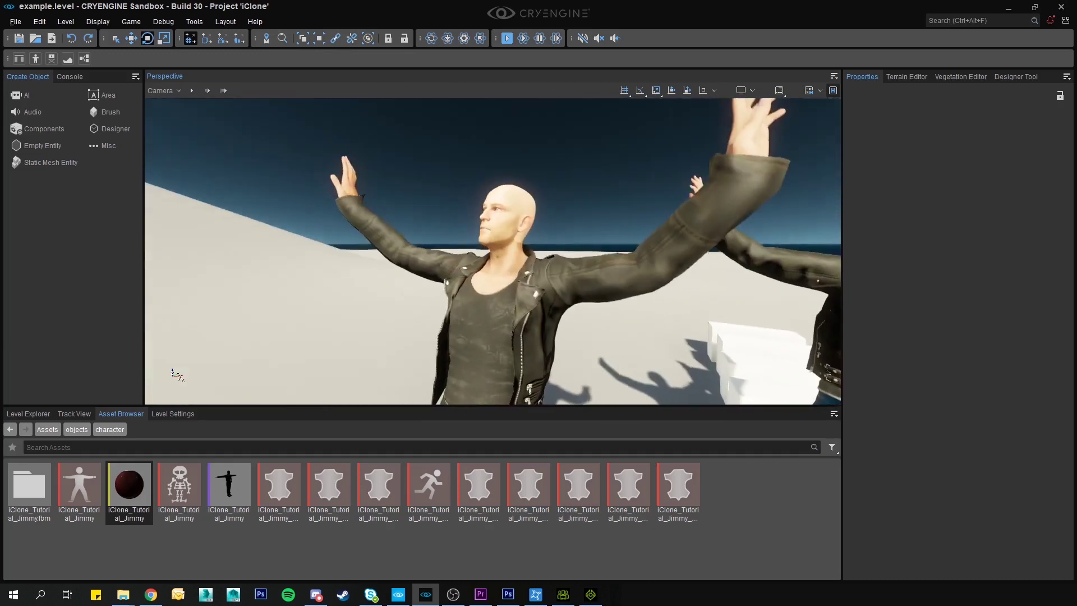
pyautogui.press('d')
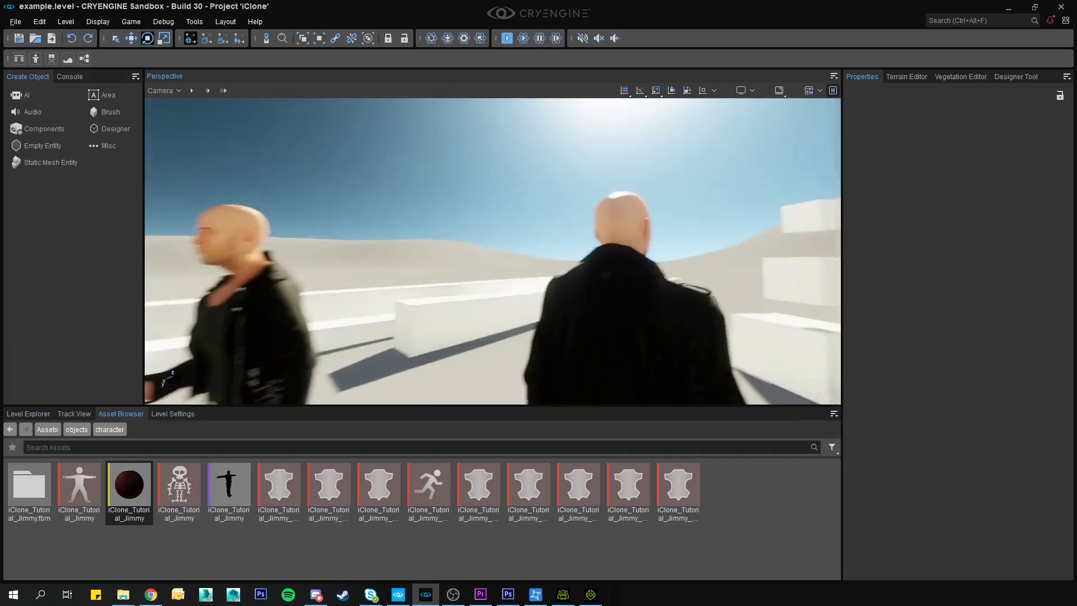